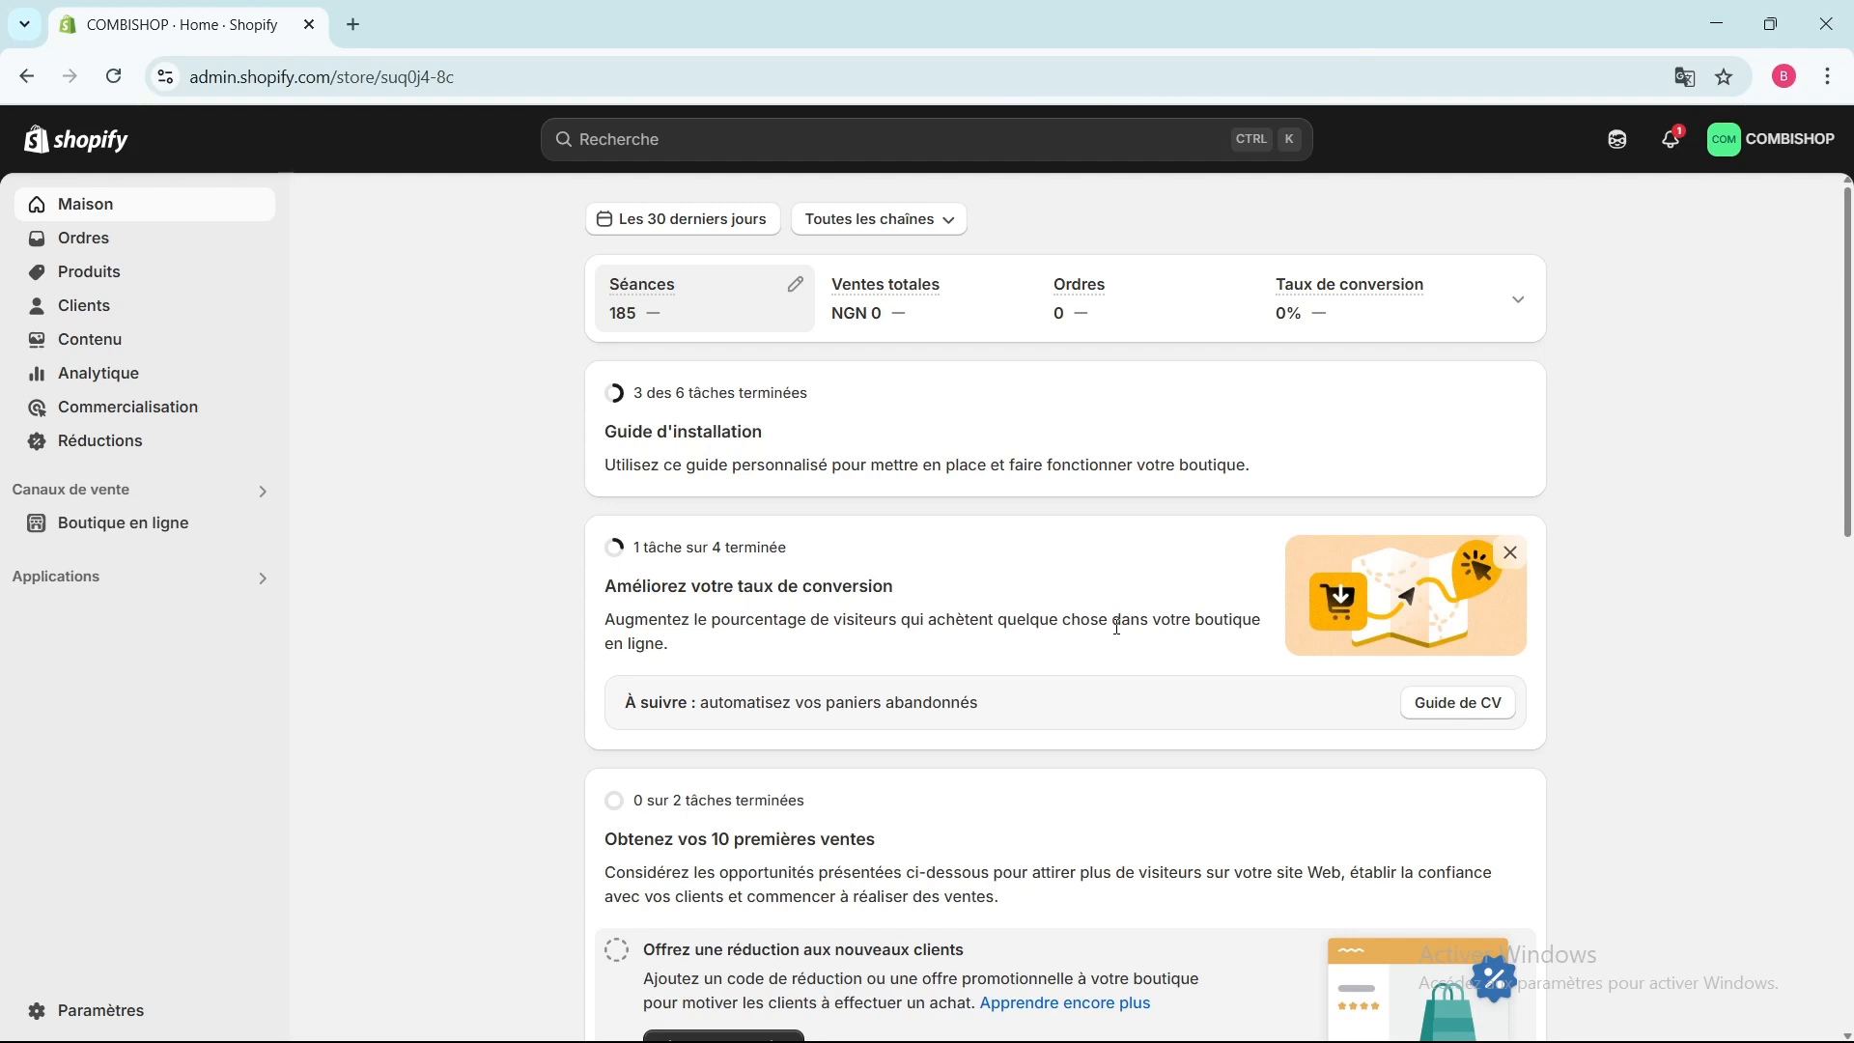
Open the online store's themes page and review the current theme and the theme library.
click(152, 530)
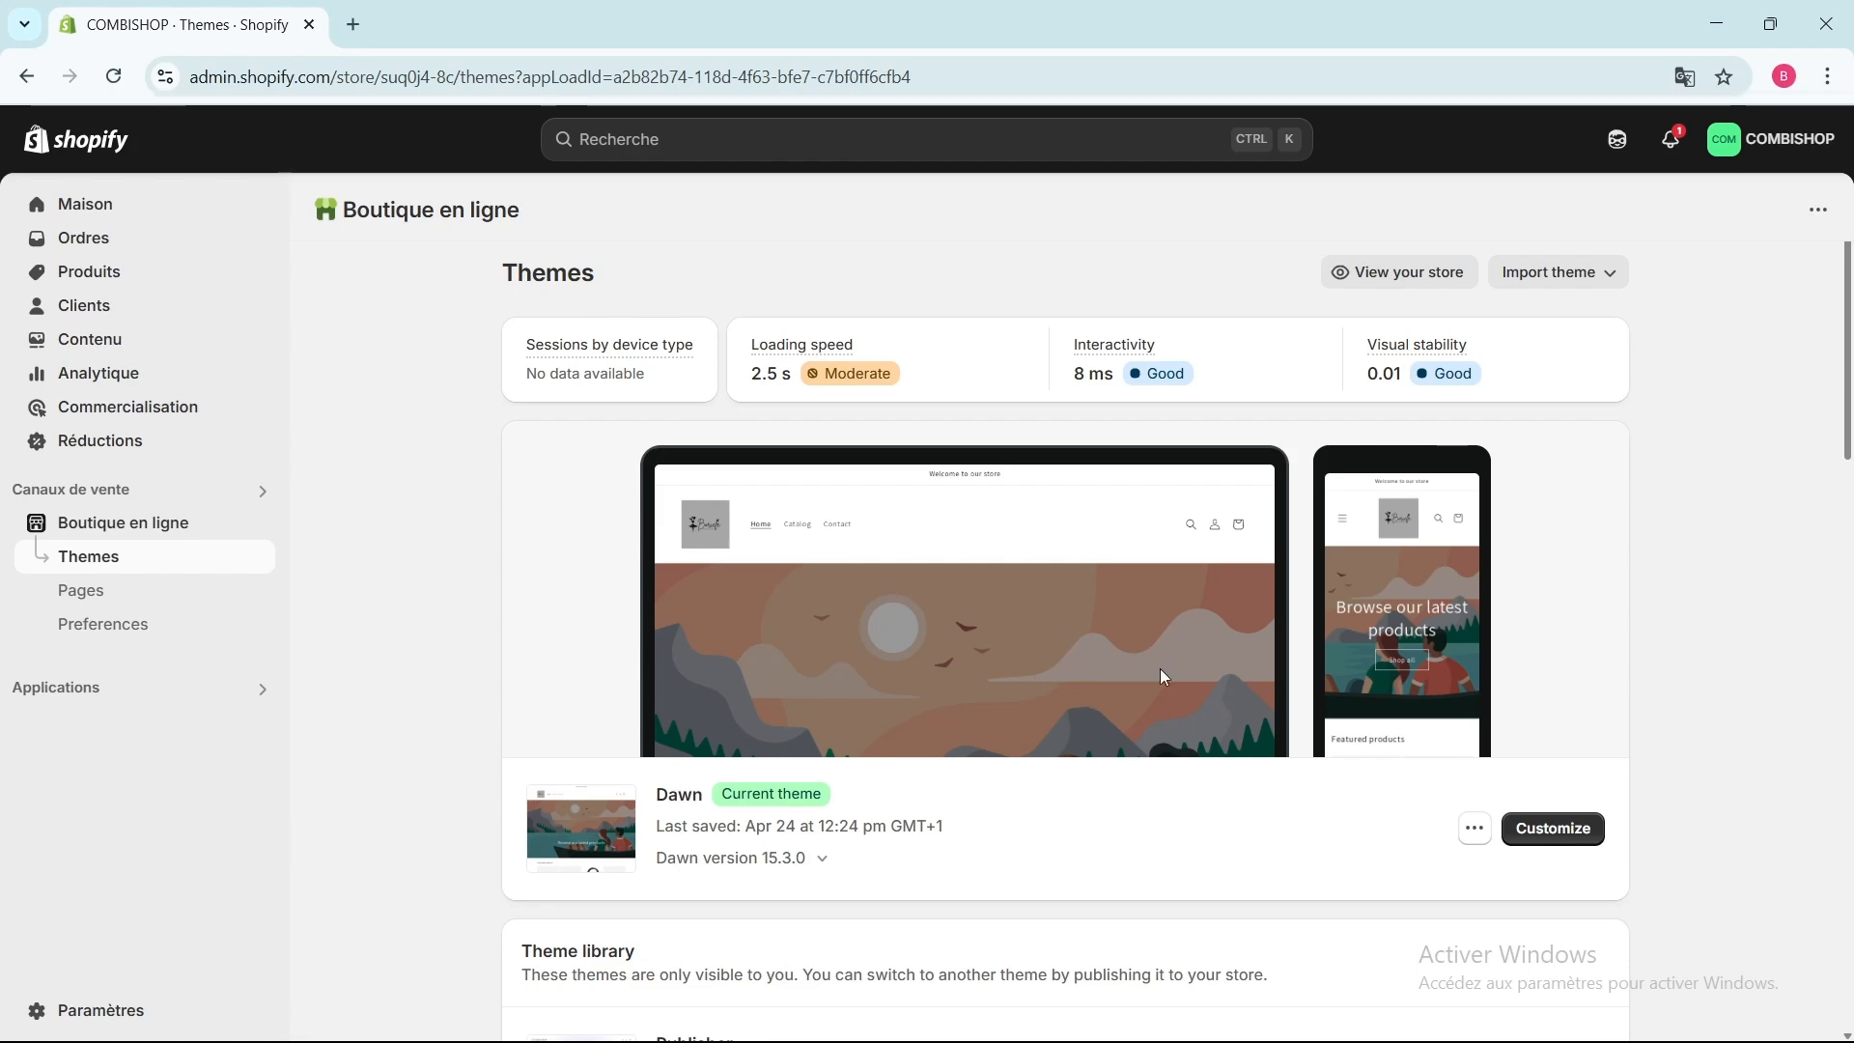
scroll(1127, 706, down, 8)
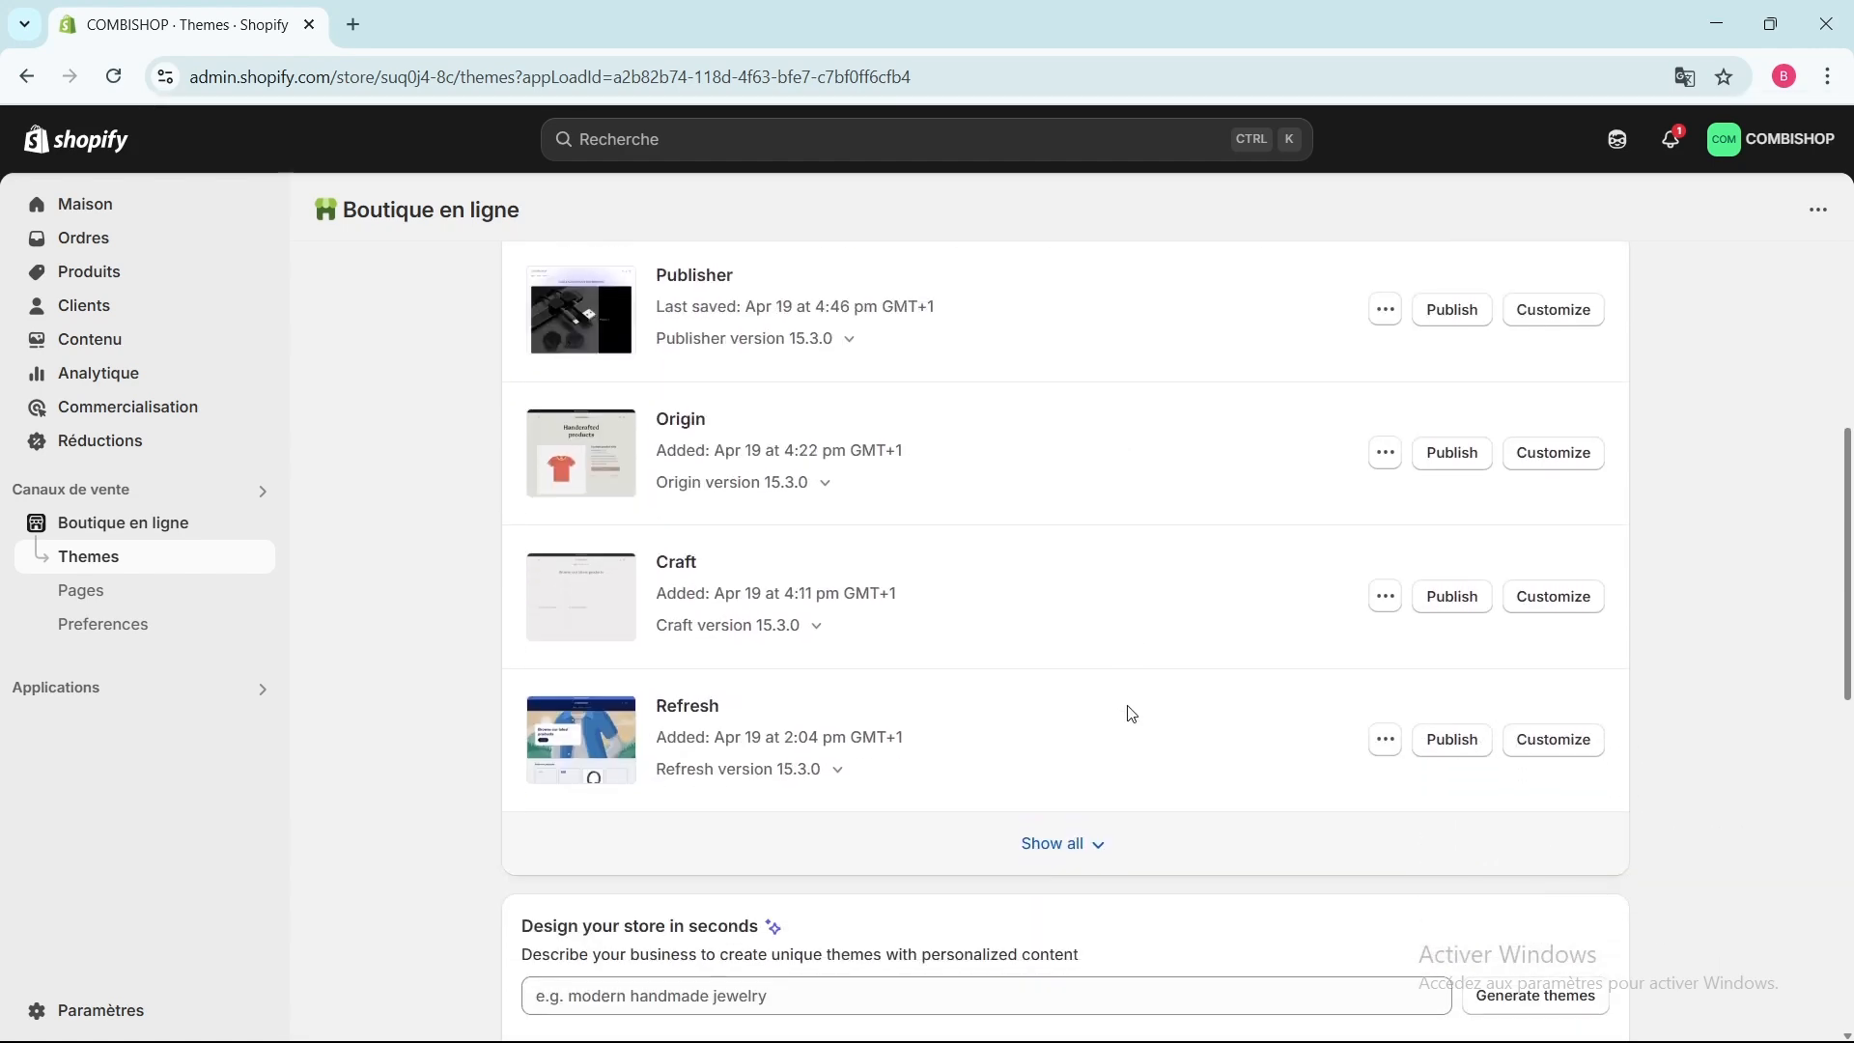
scroll(1131, 713, up, 3)
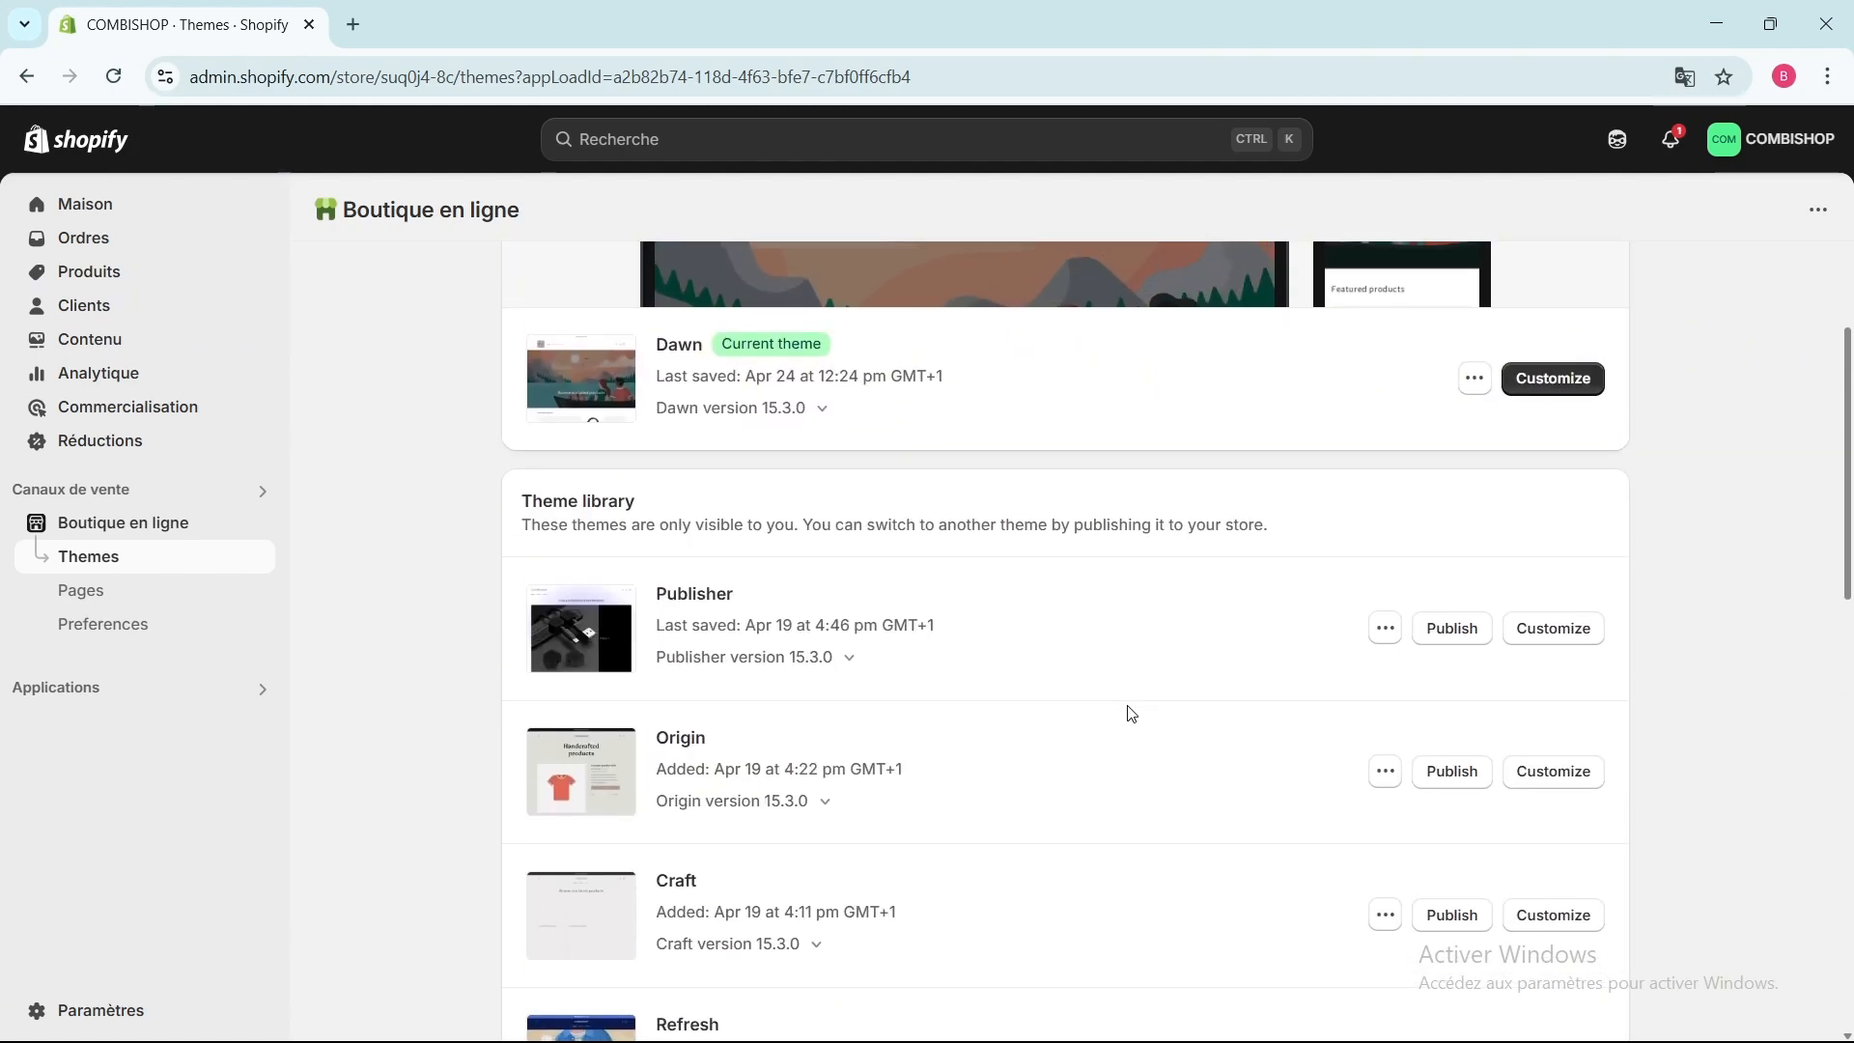
scroll(1131, 713, up, 4)
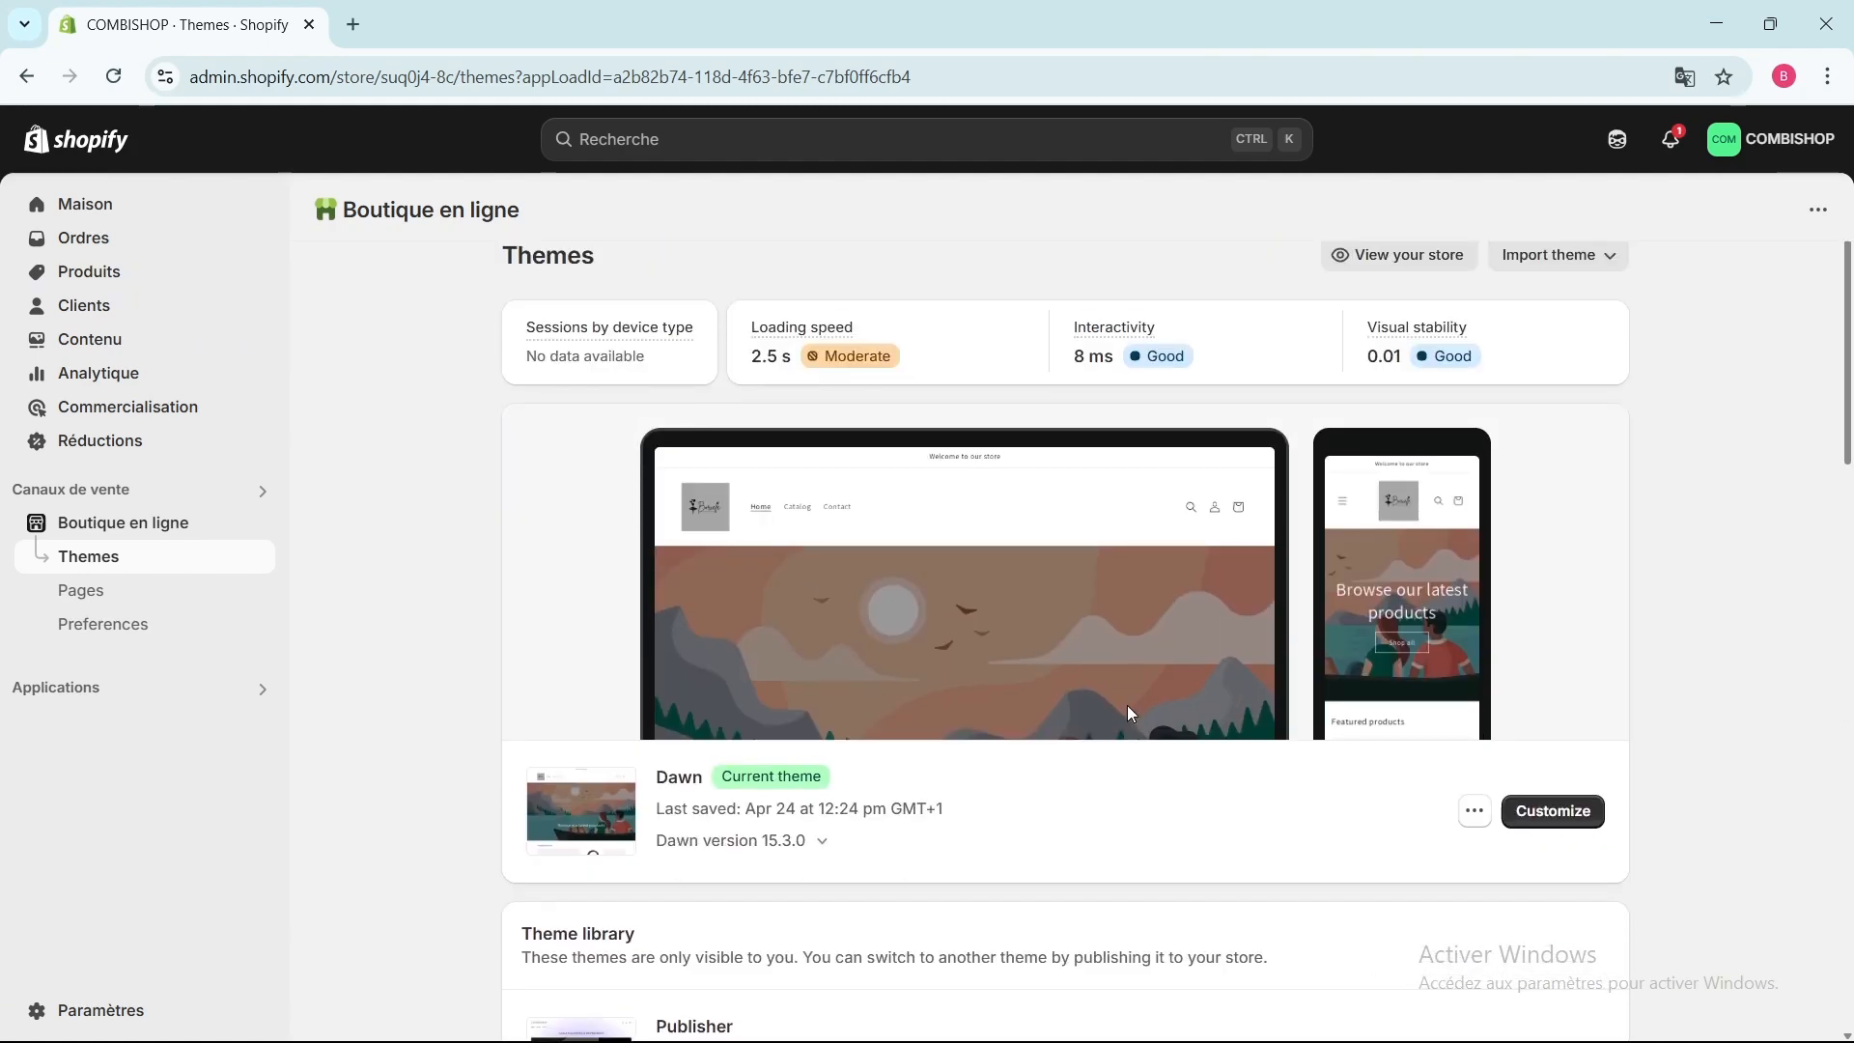
Open a blank new product form and examine its sections from title, media and pricing through inventory, shipping, variants and search listing.
click(39, 270)
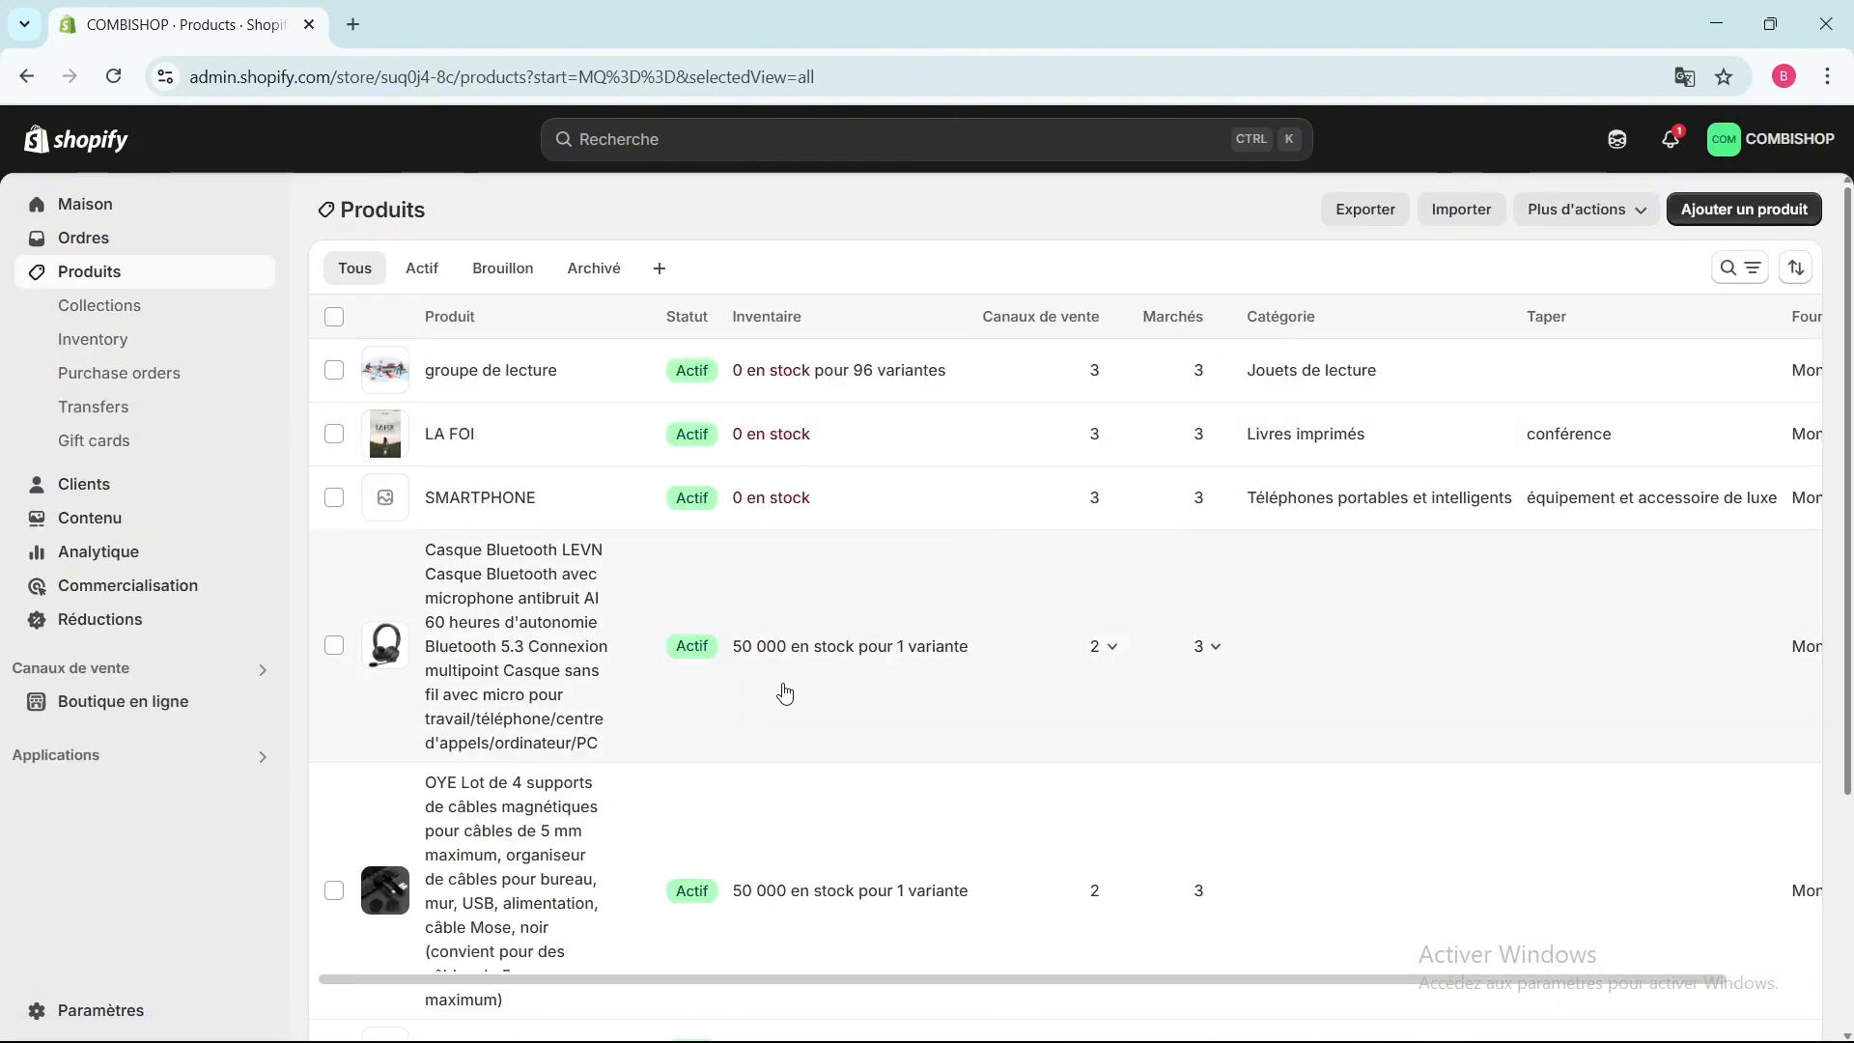
click(1724, 221)
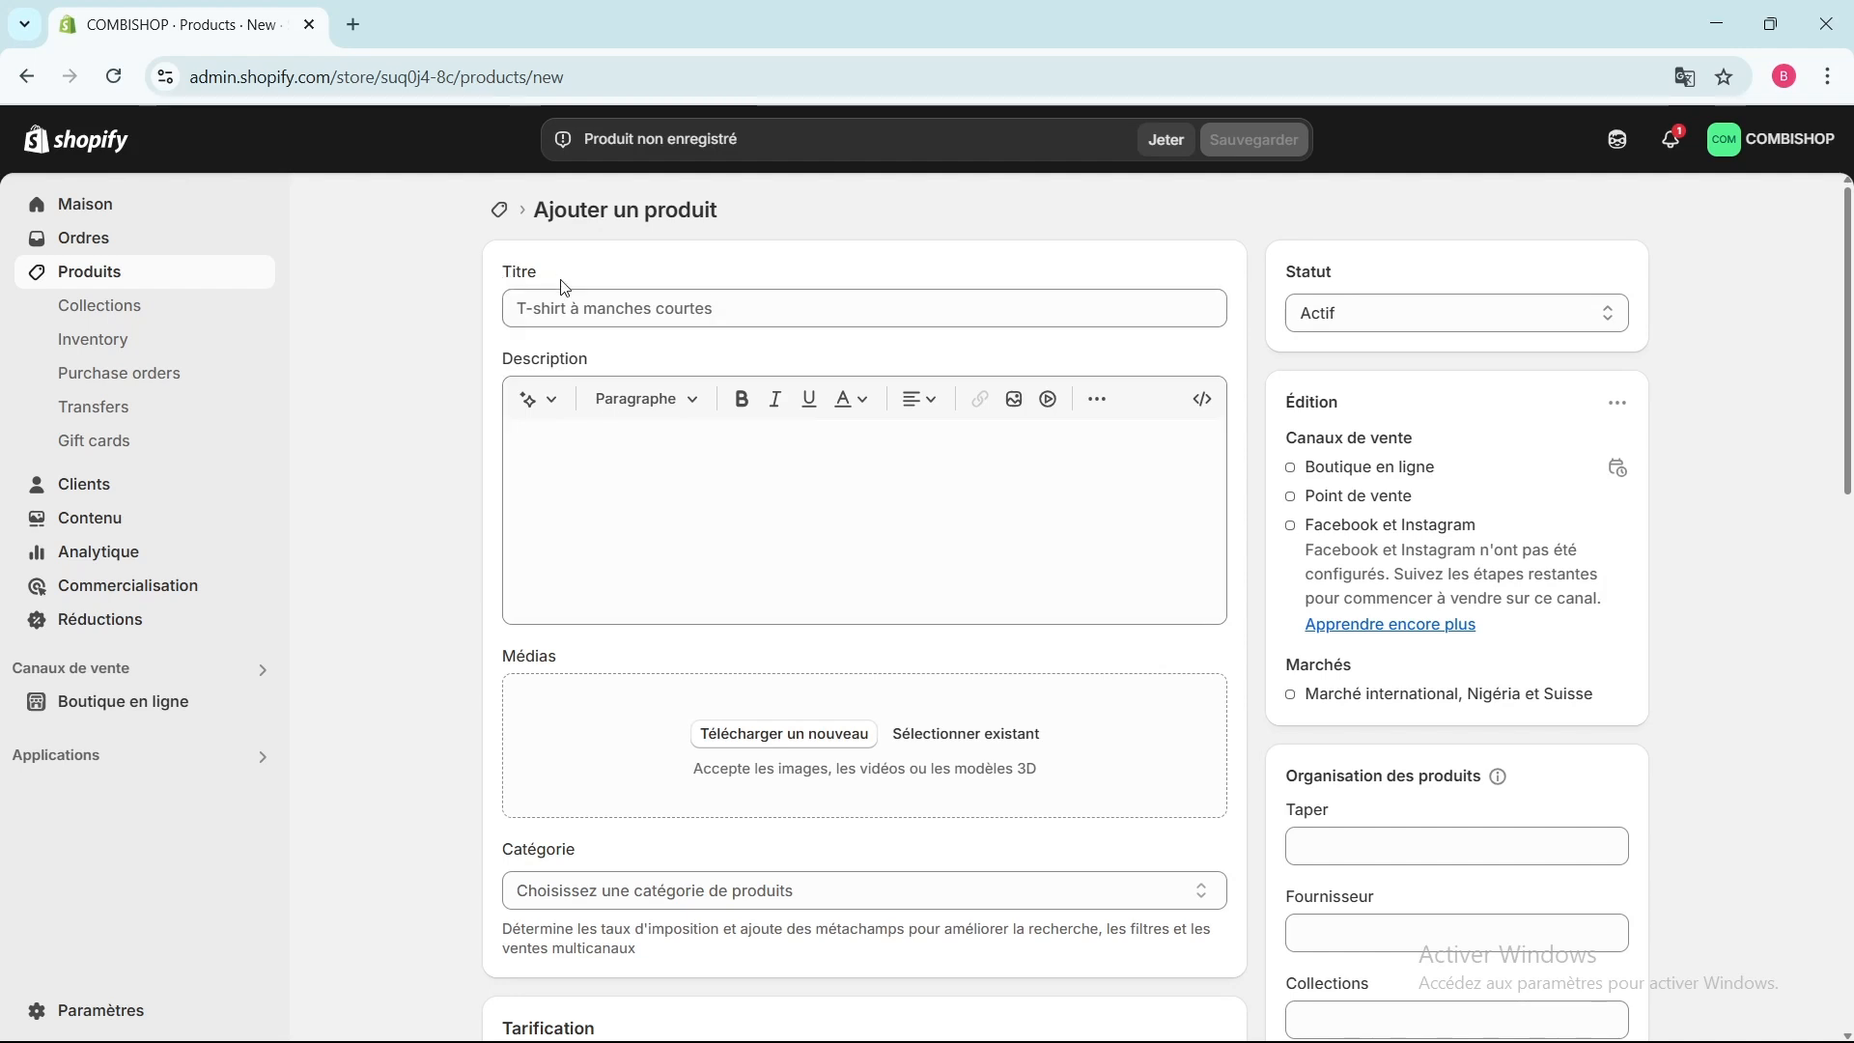
scroll(716, 579, down, 2)
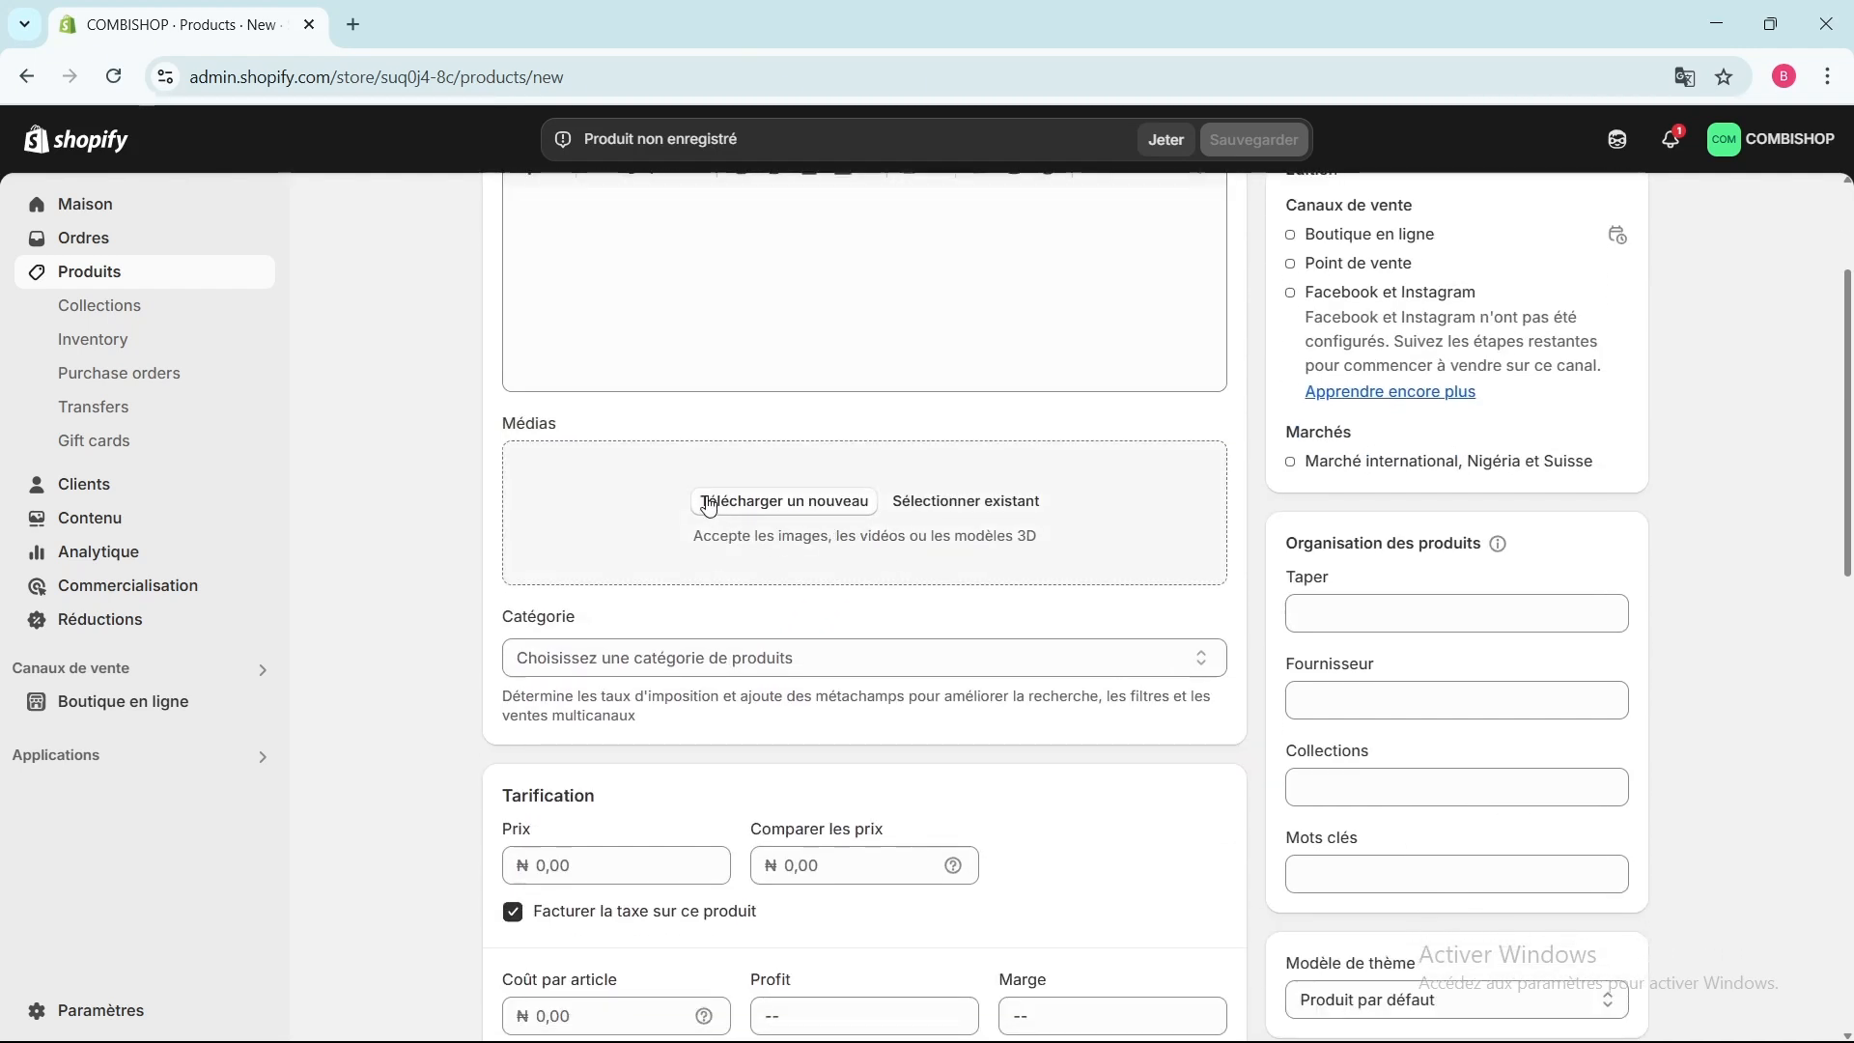
scroll(720, 634, down, 2)
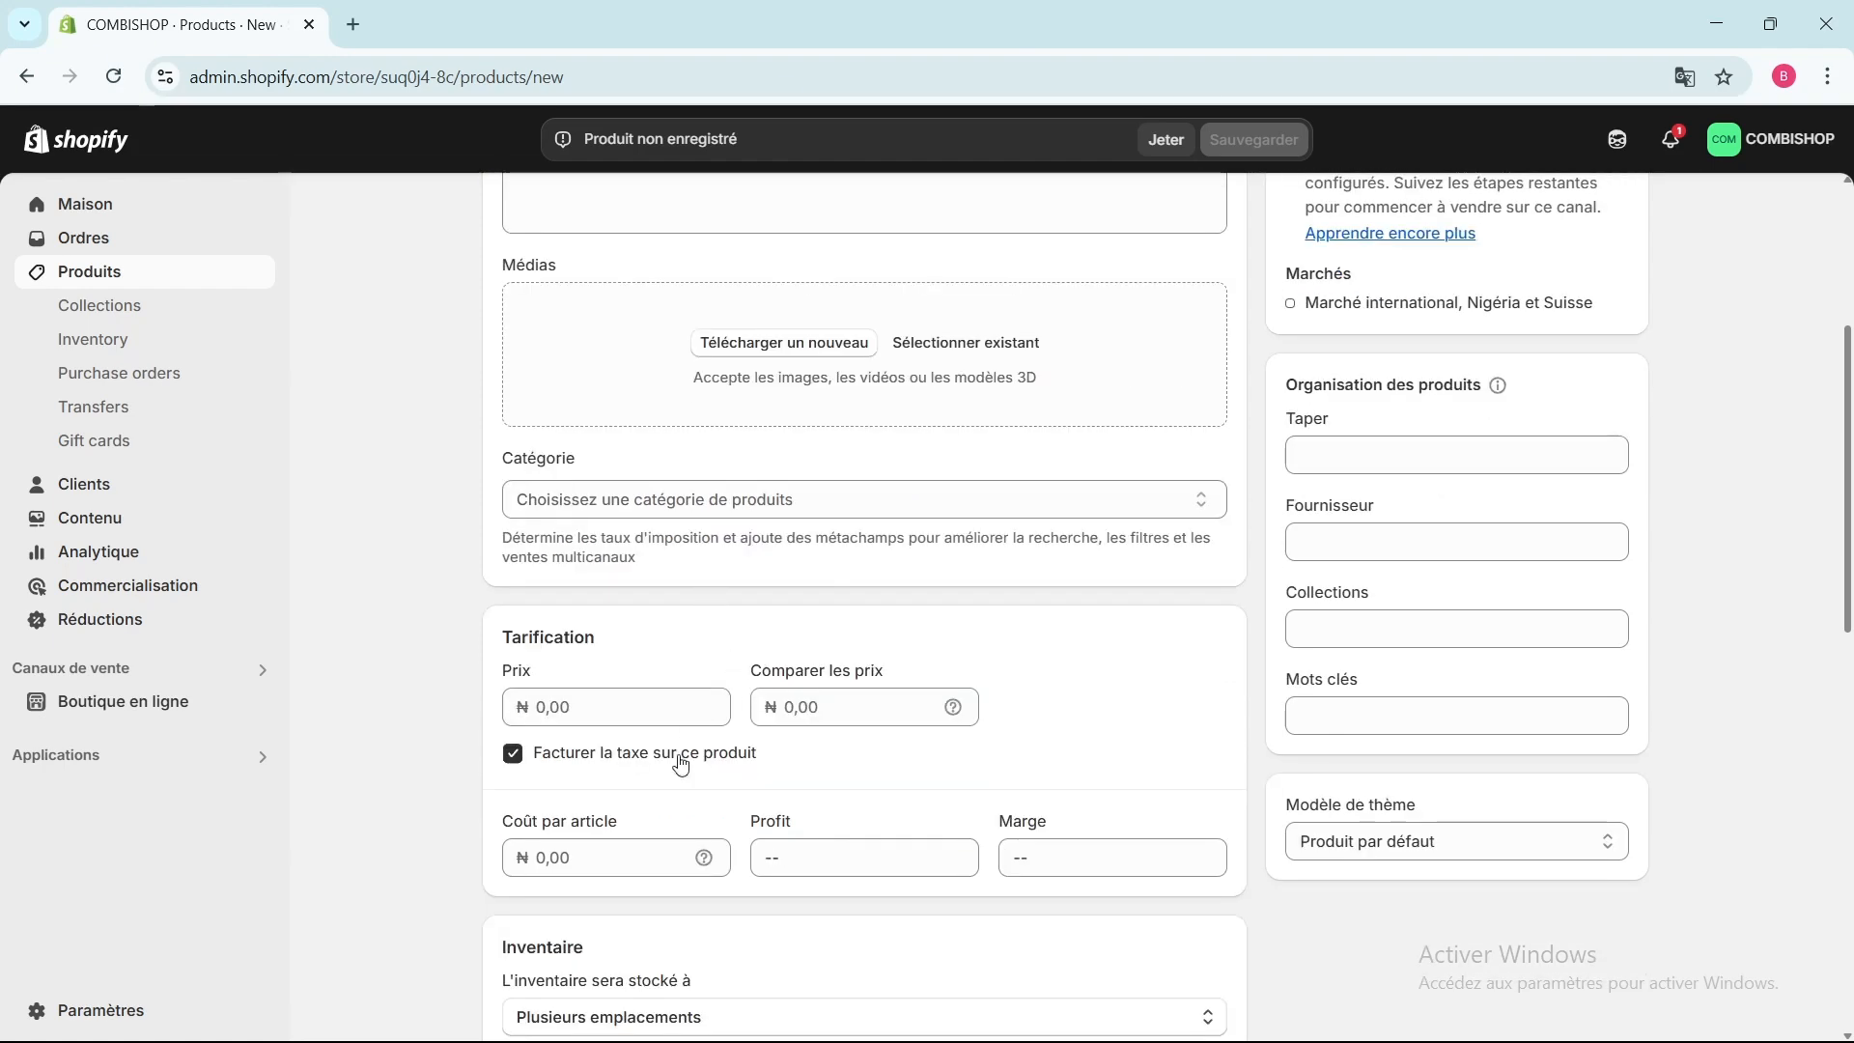
scroll(676, 769, down, 2)
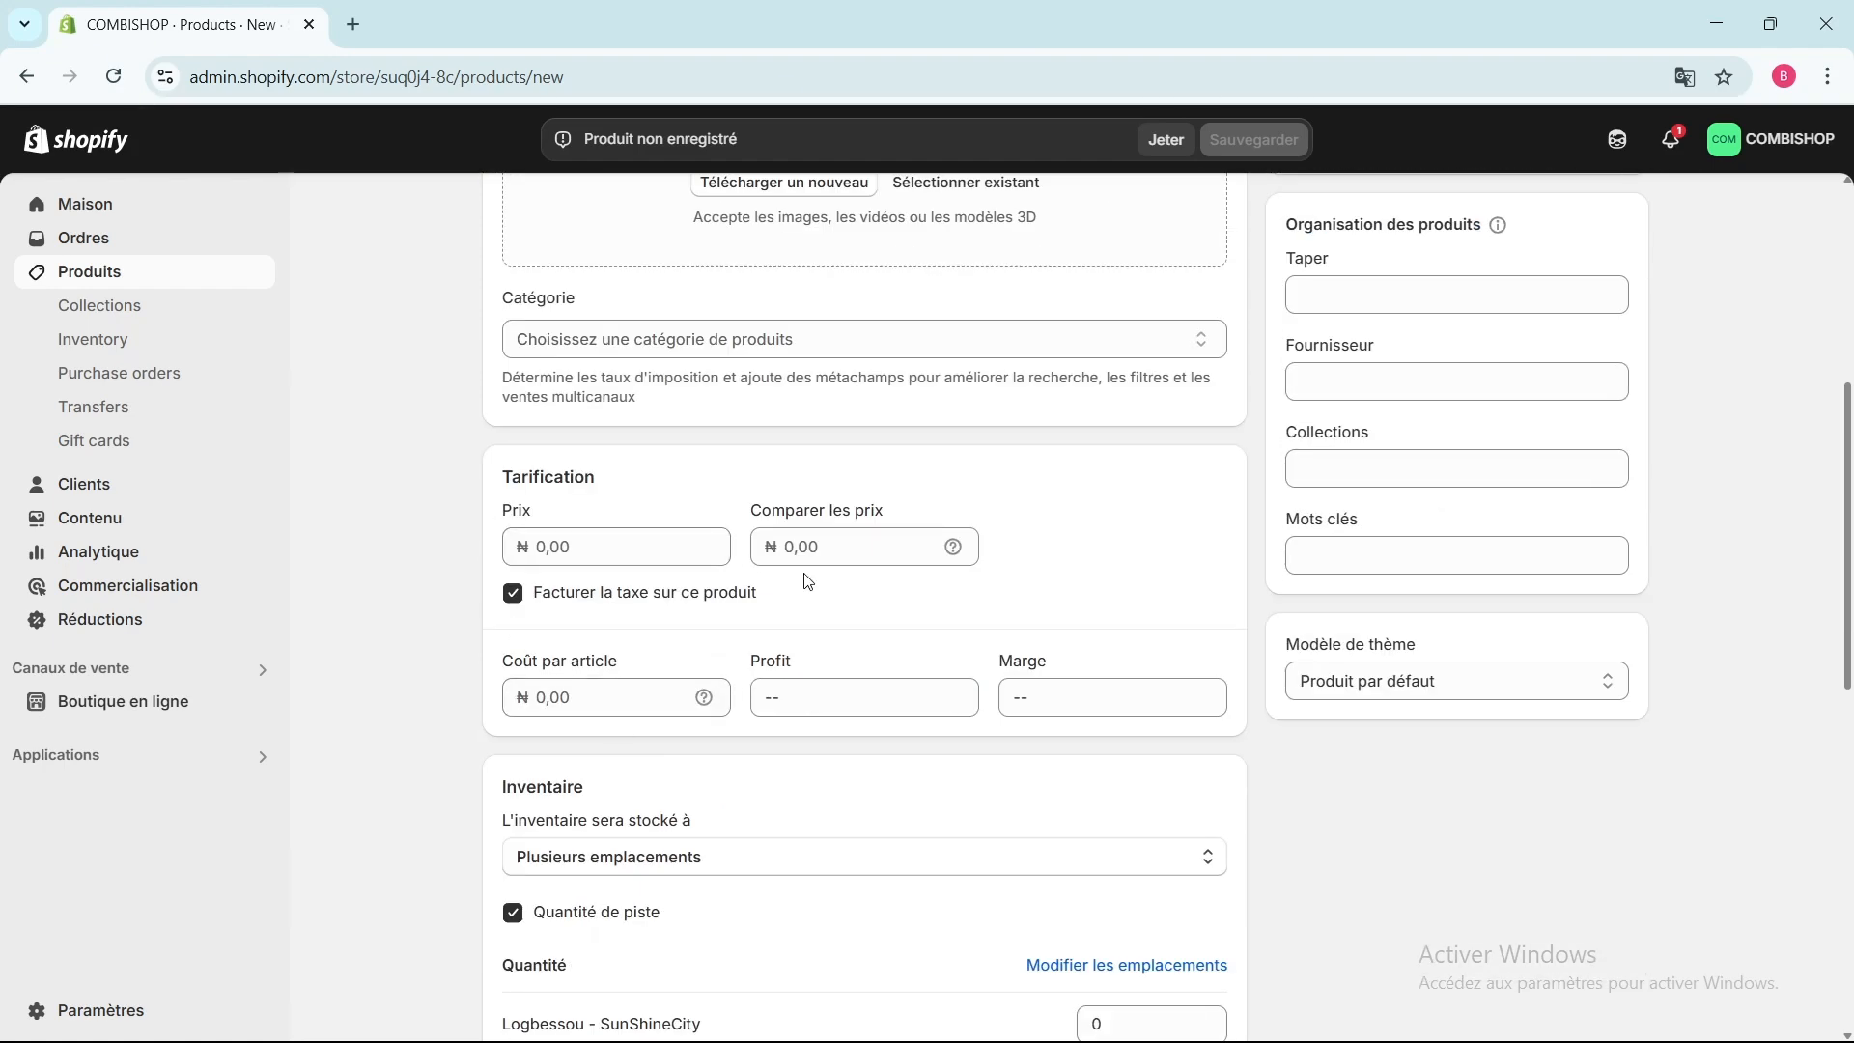
scroll(724, 777, down, 4)
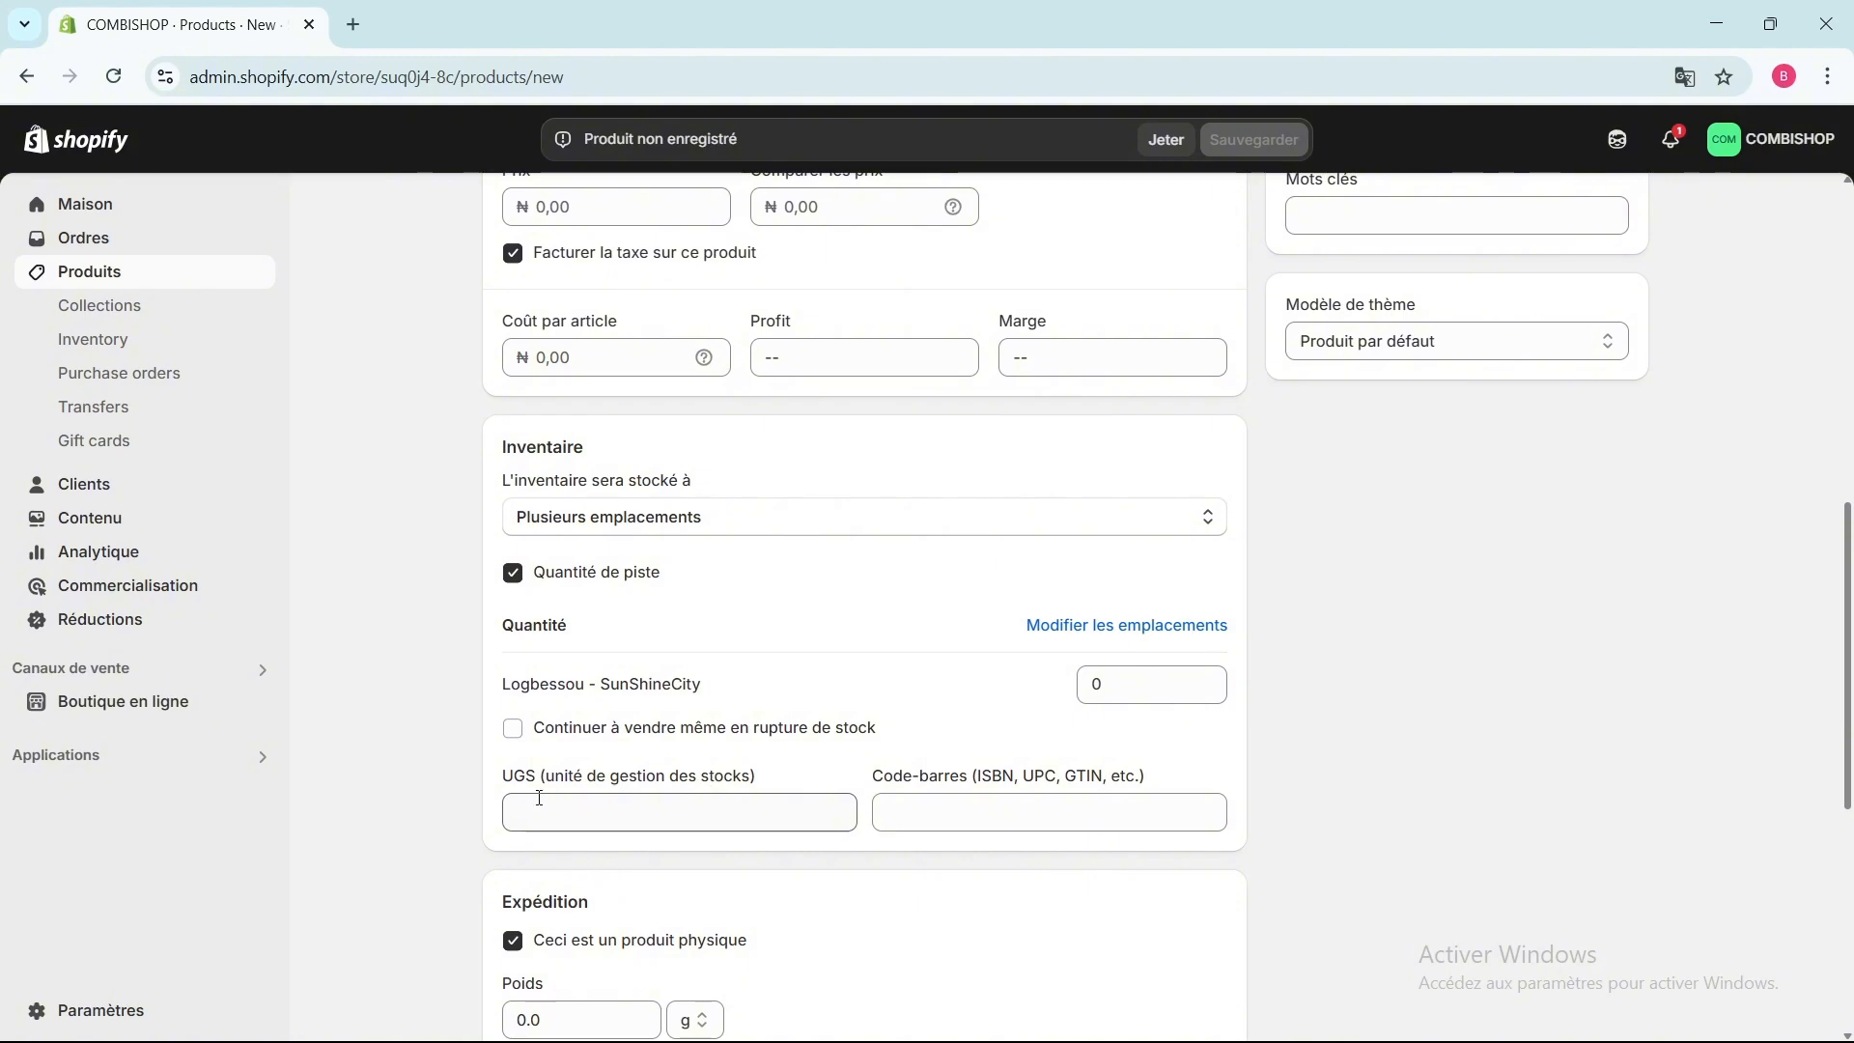
scroll(738, 808, down, 3)
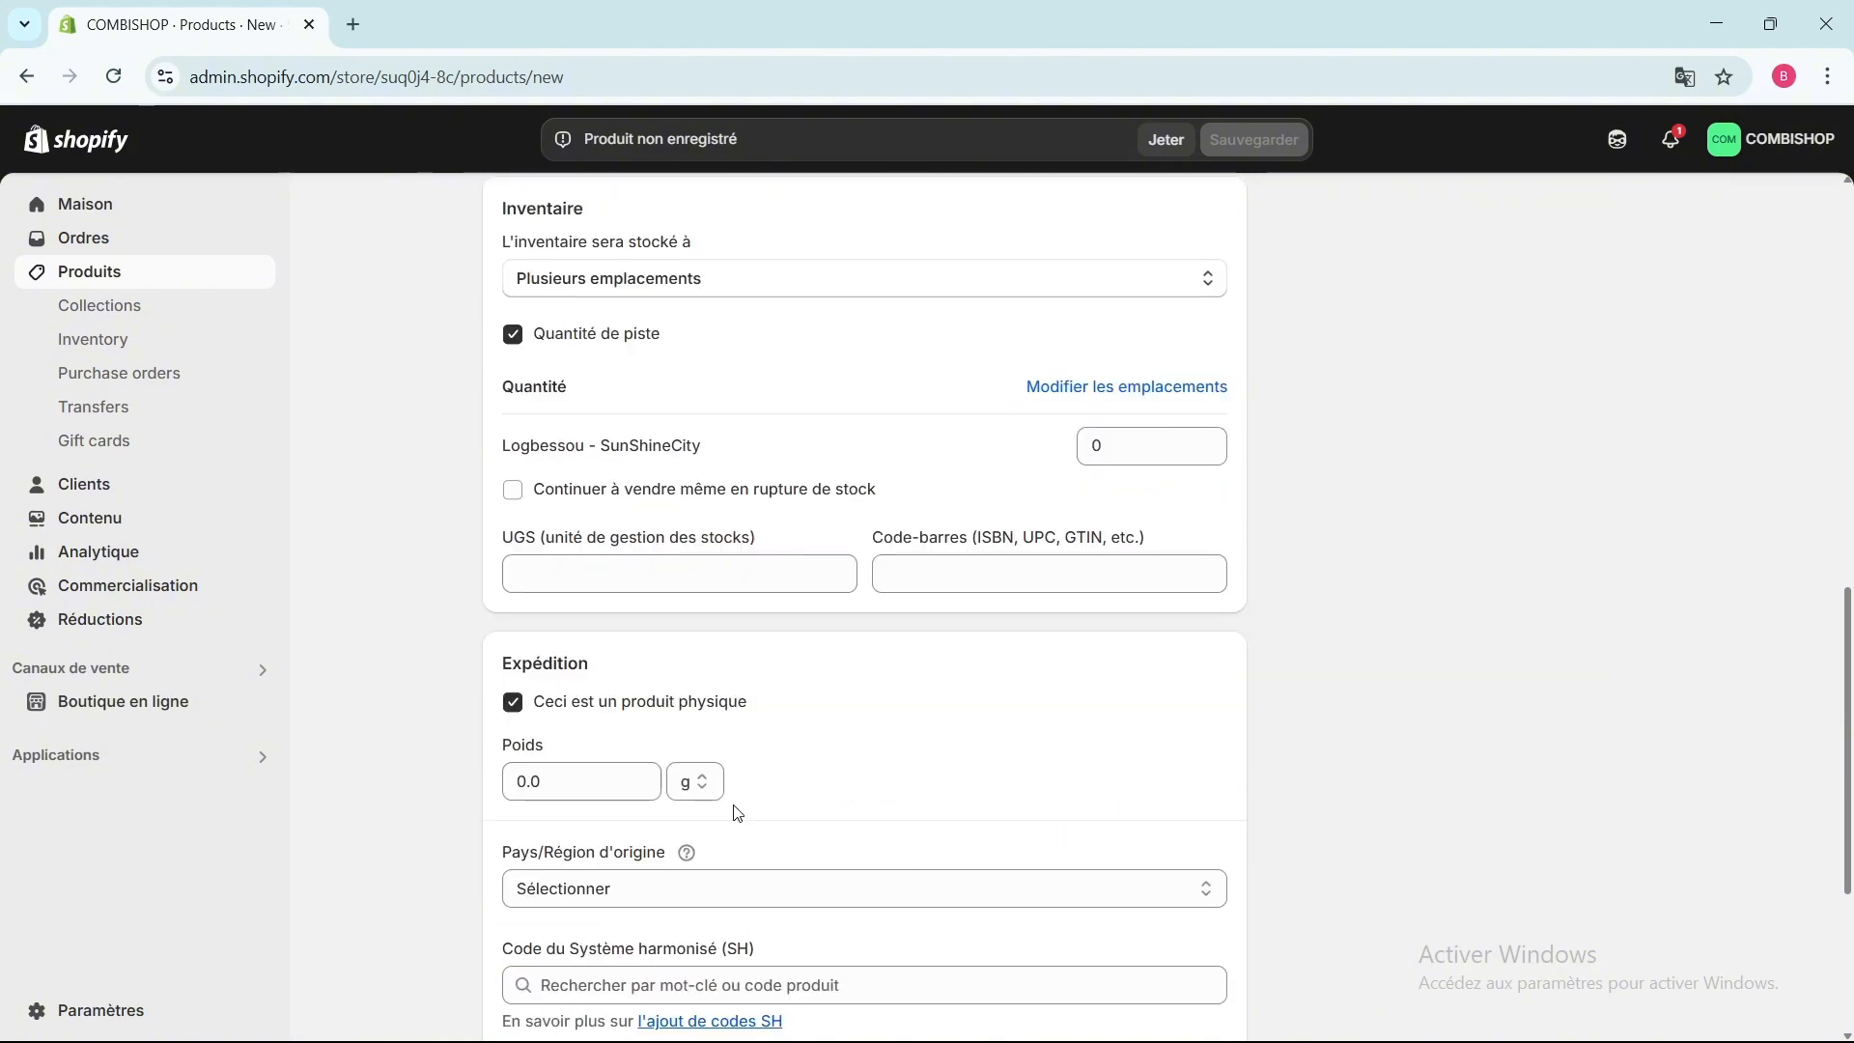
scroll(719, 899, down, 2)
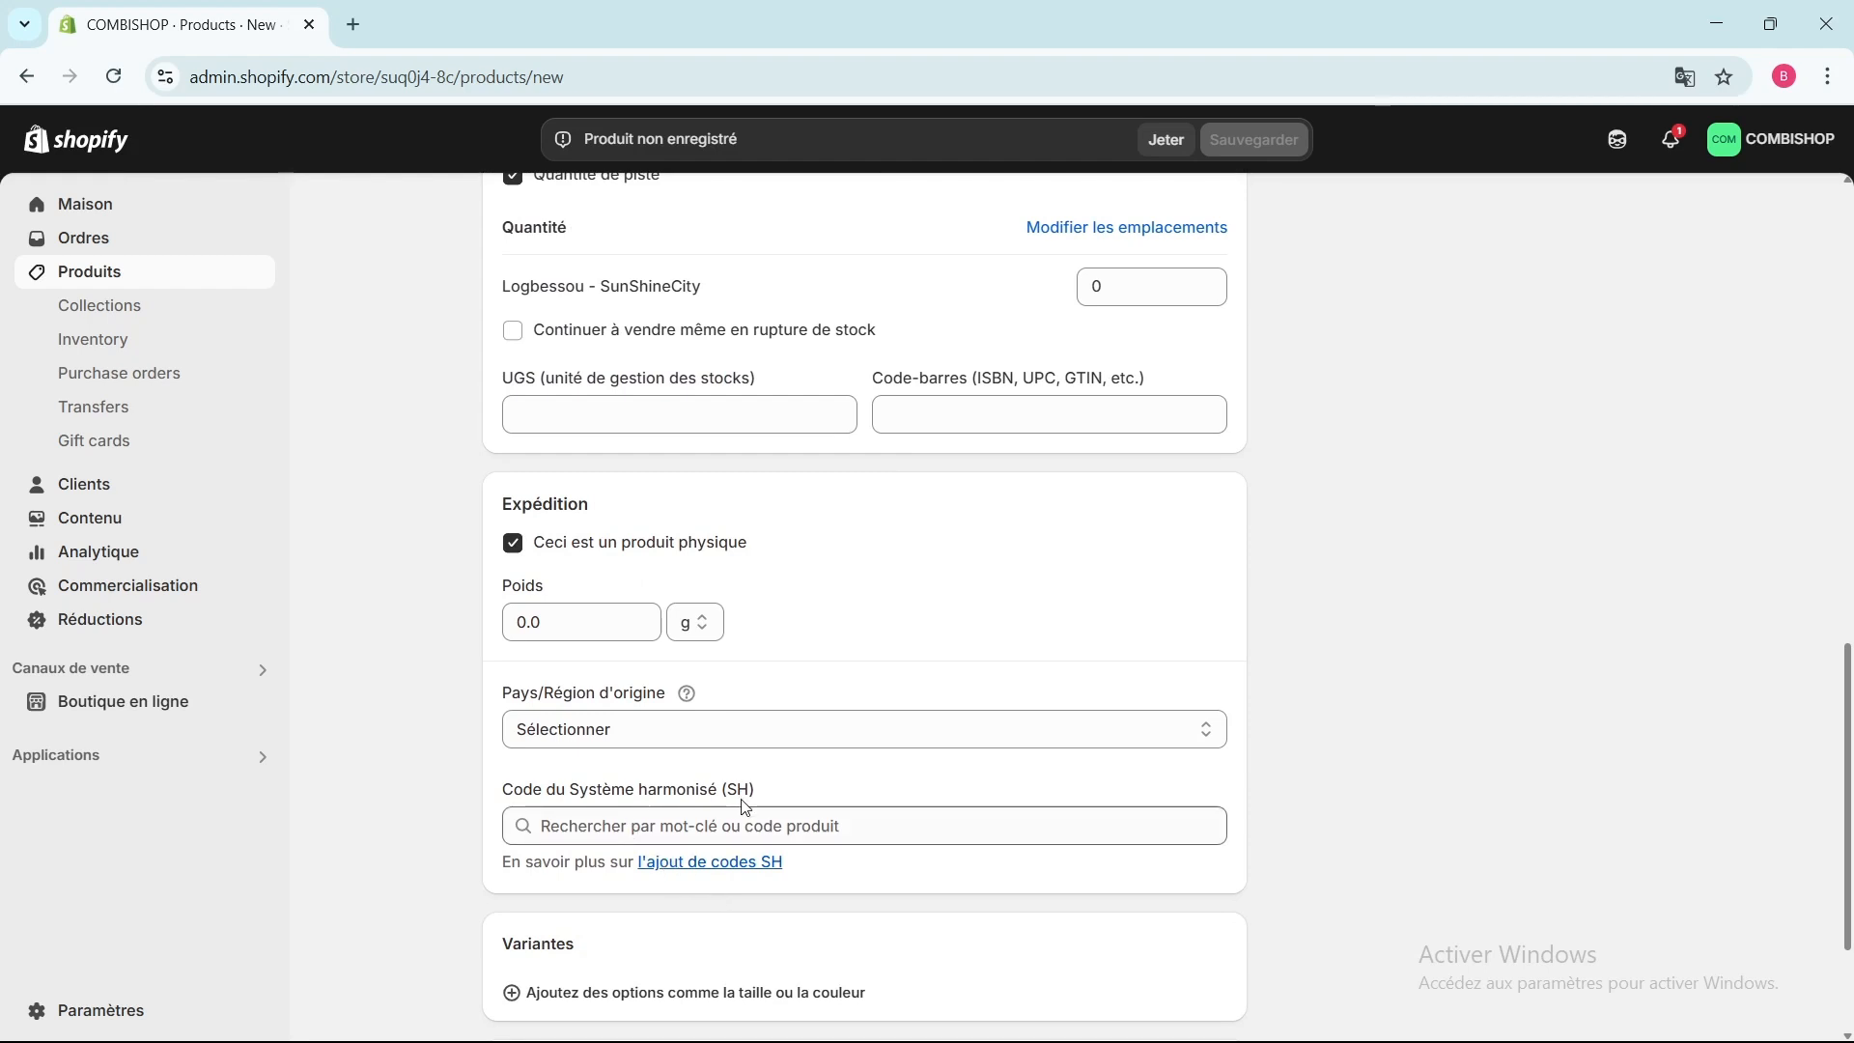
scroll(744, 808, down, 3)
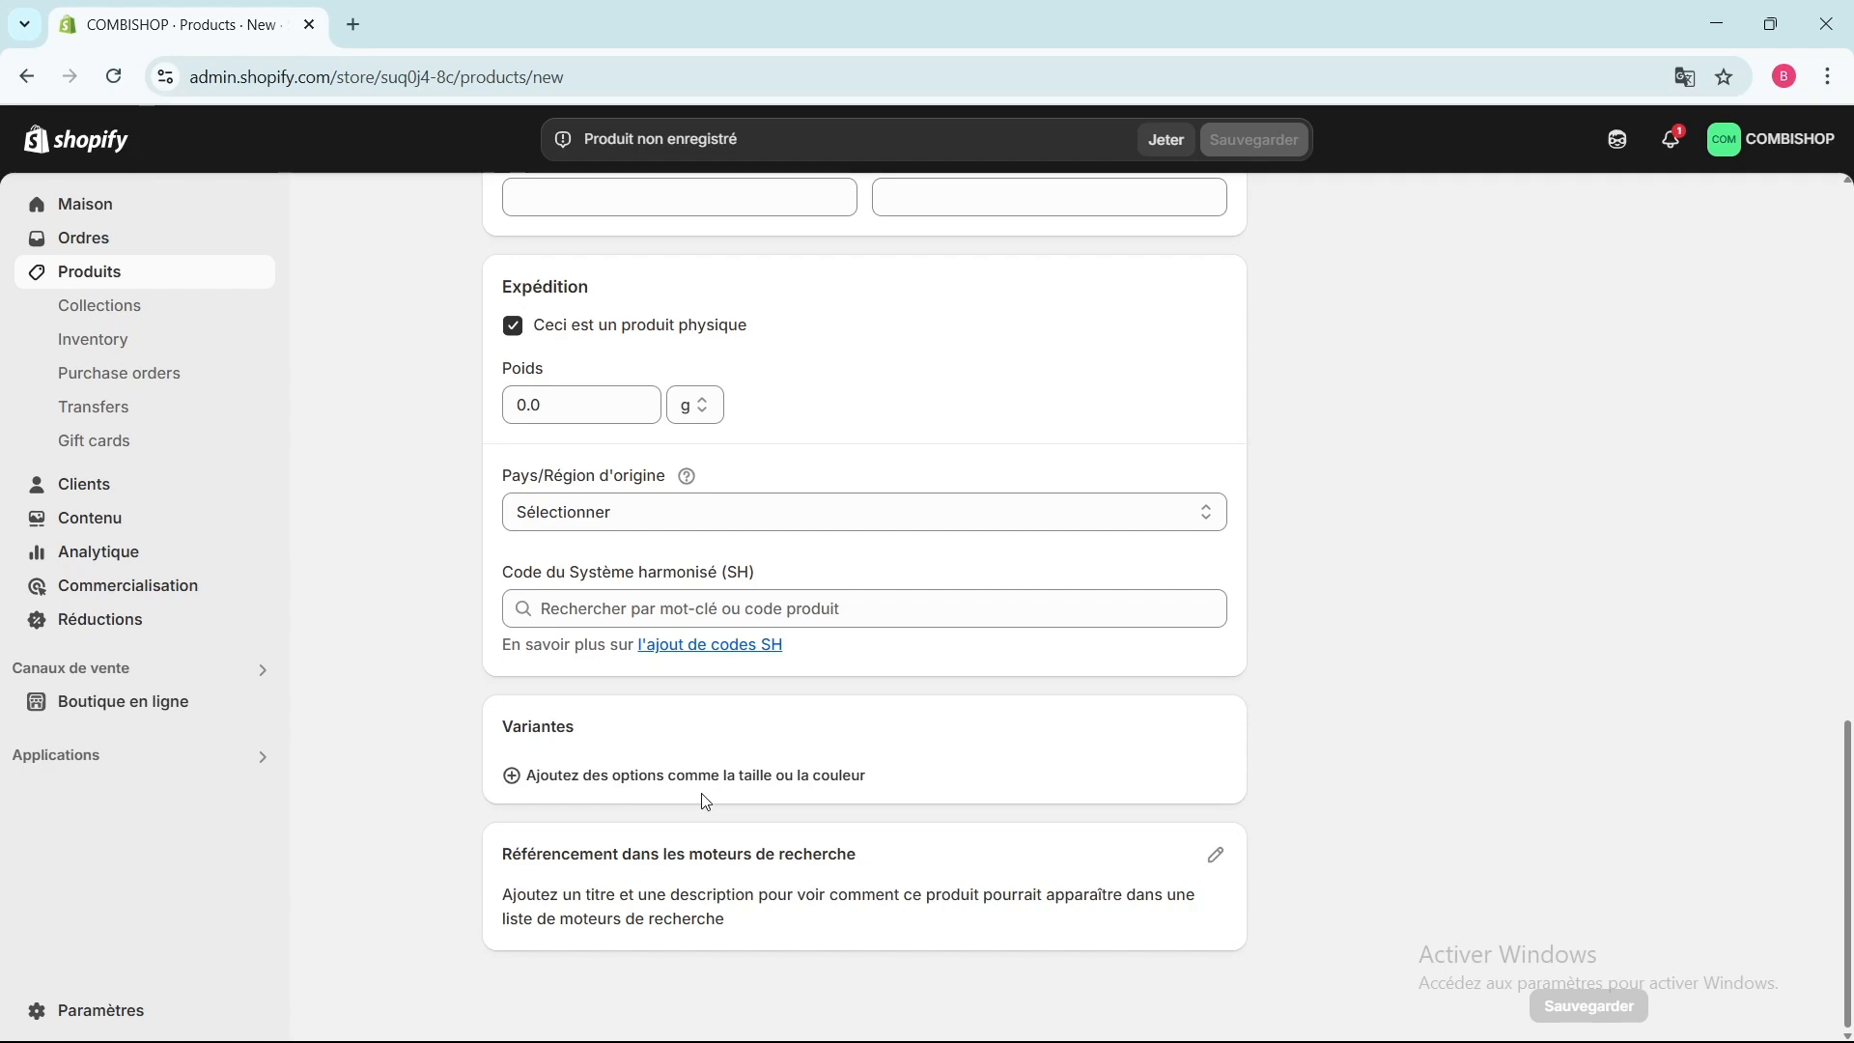
scroll(801, 847, up, 9)
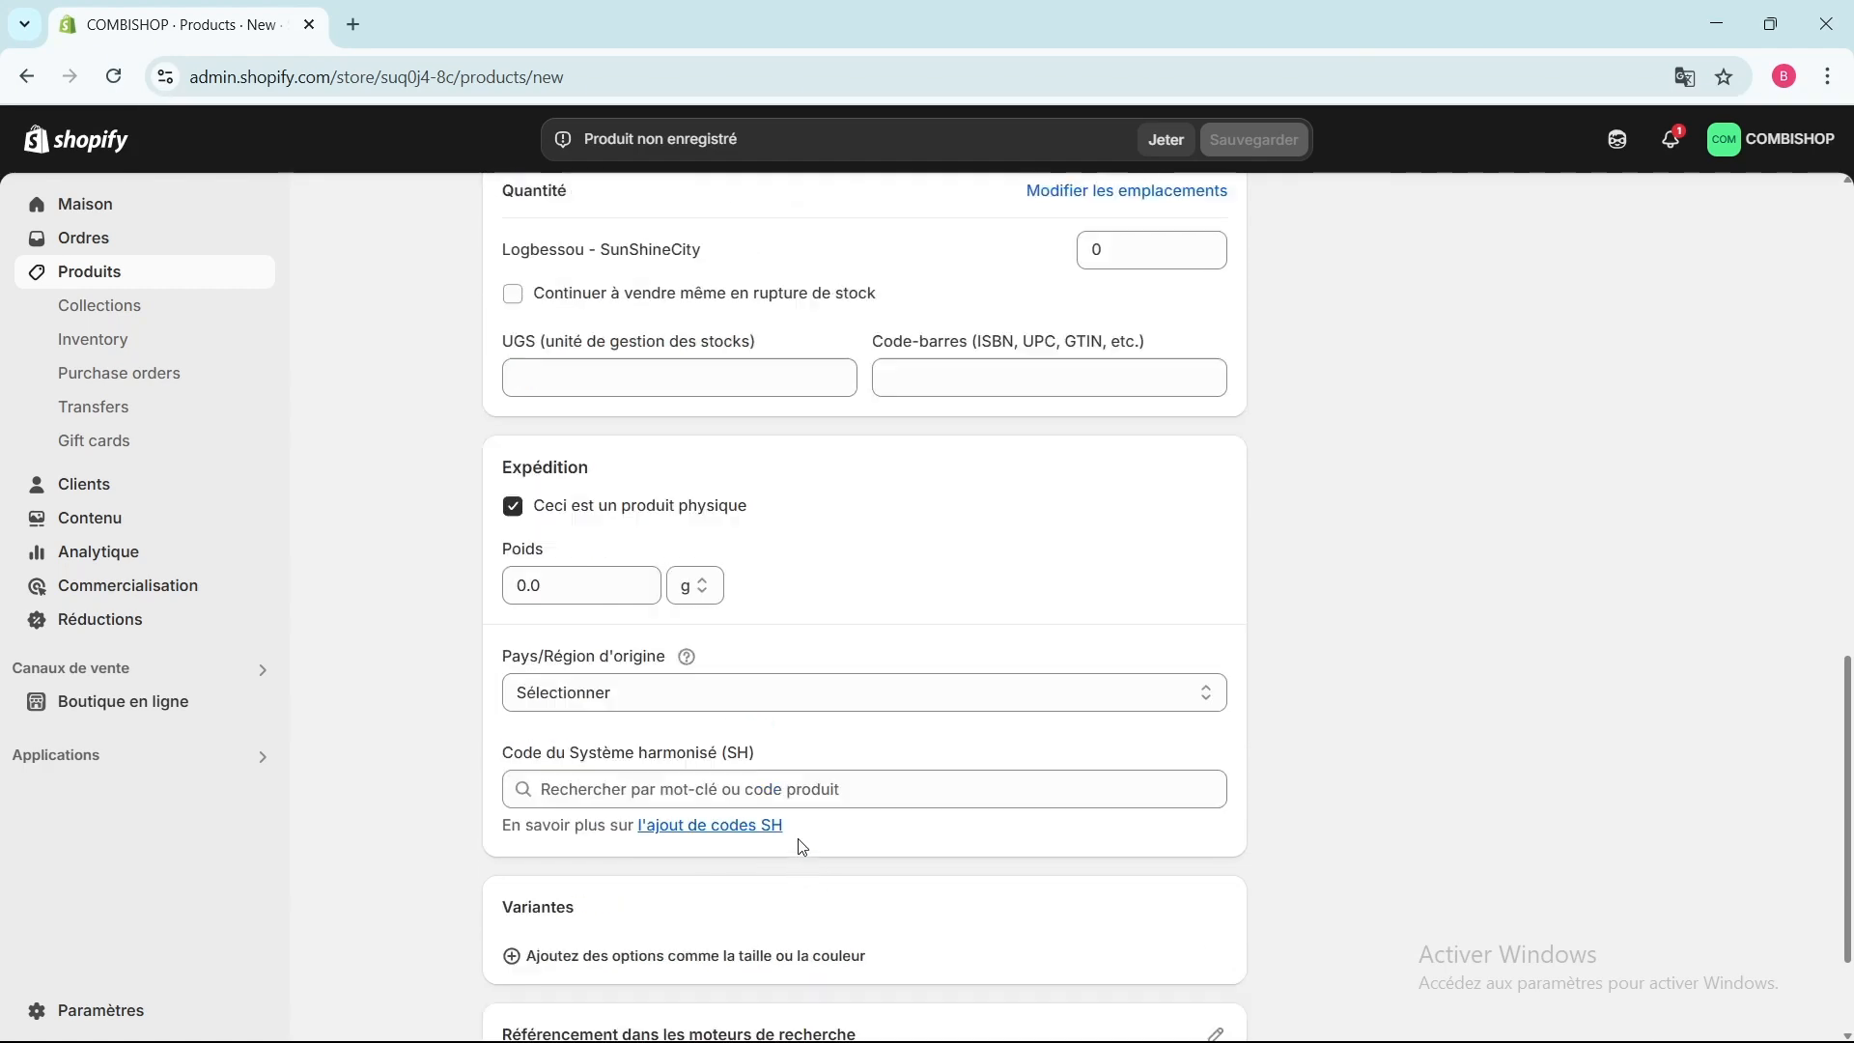
scroll(801, 847, up, 5)
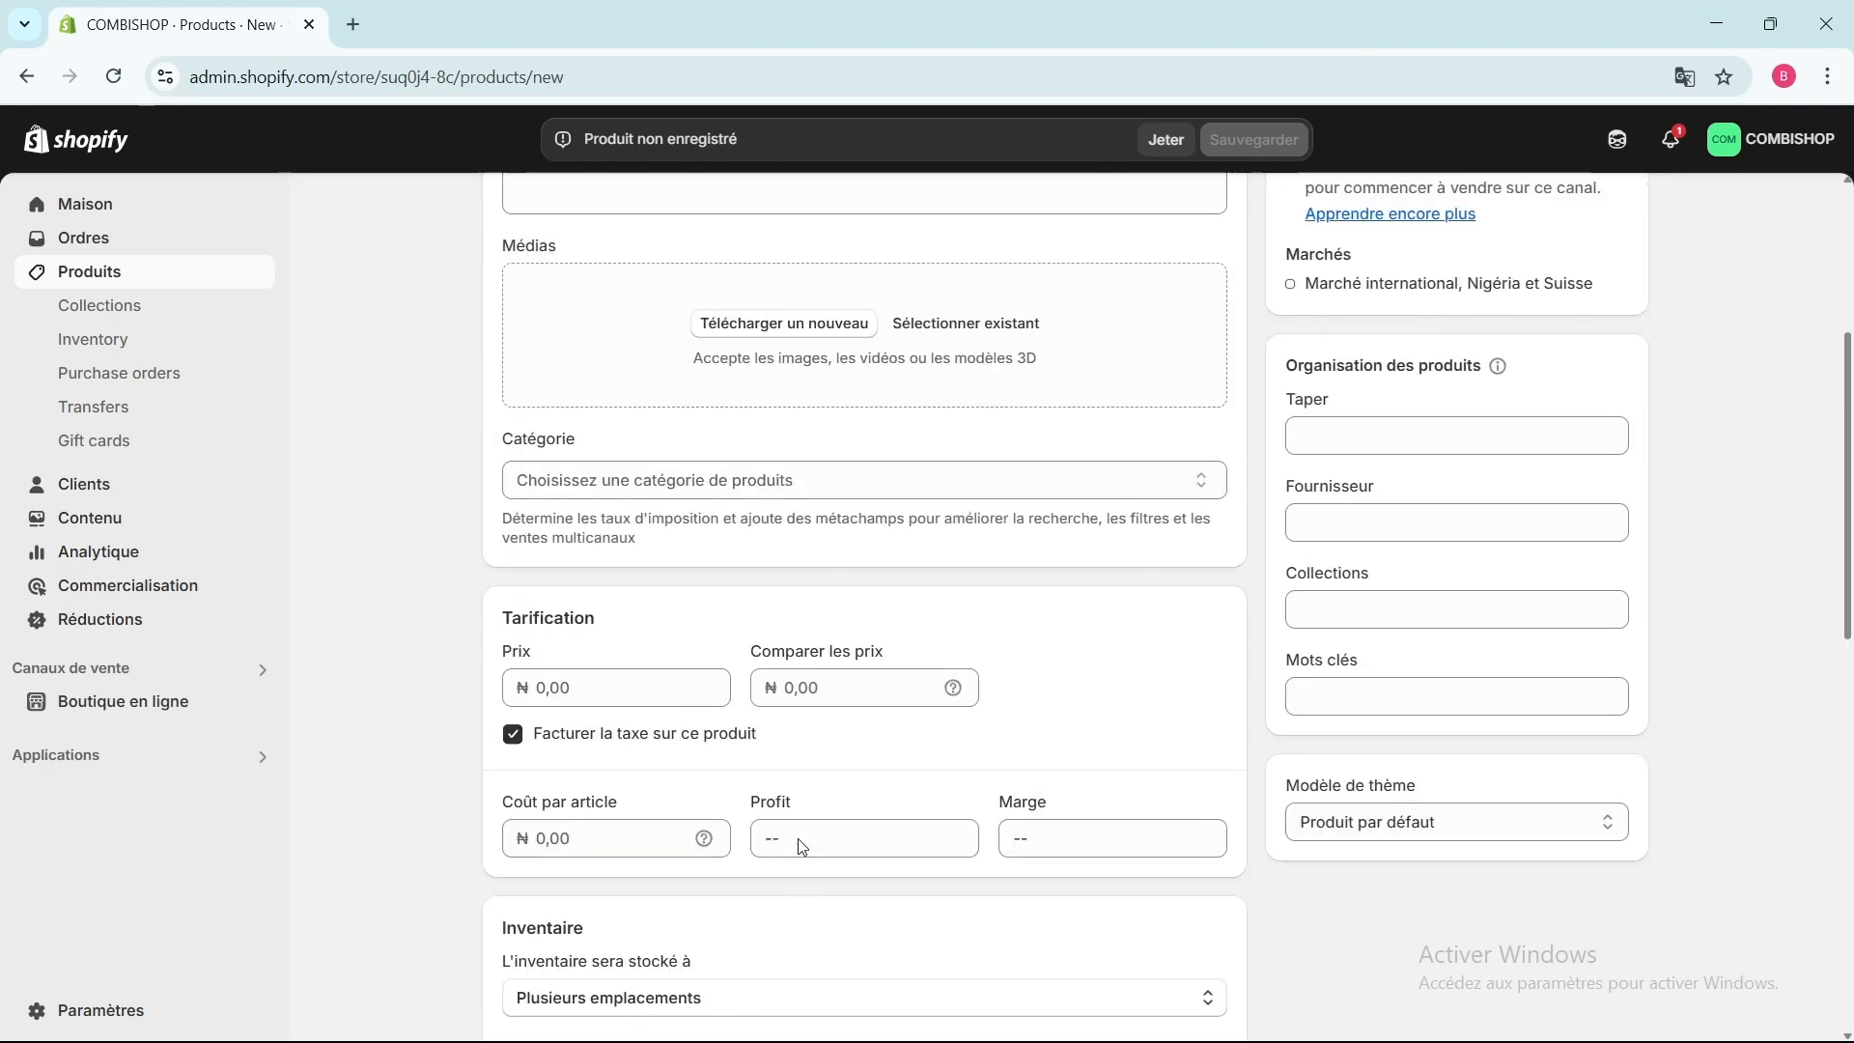
scroll(800, 847, up, 2)
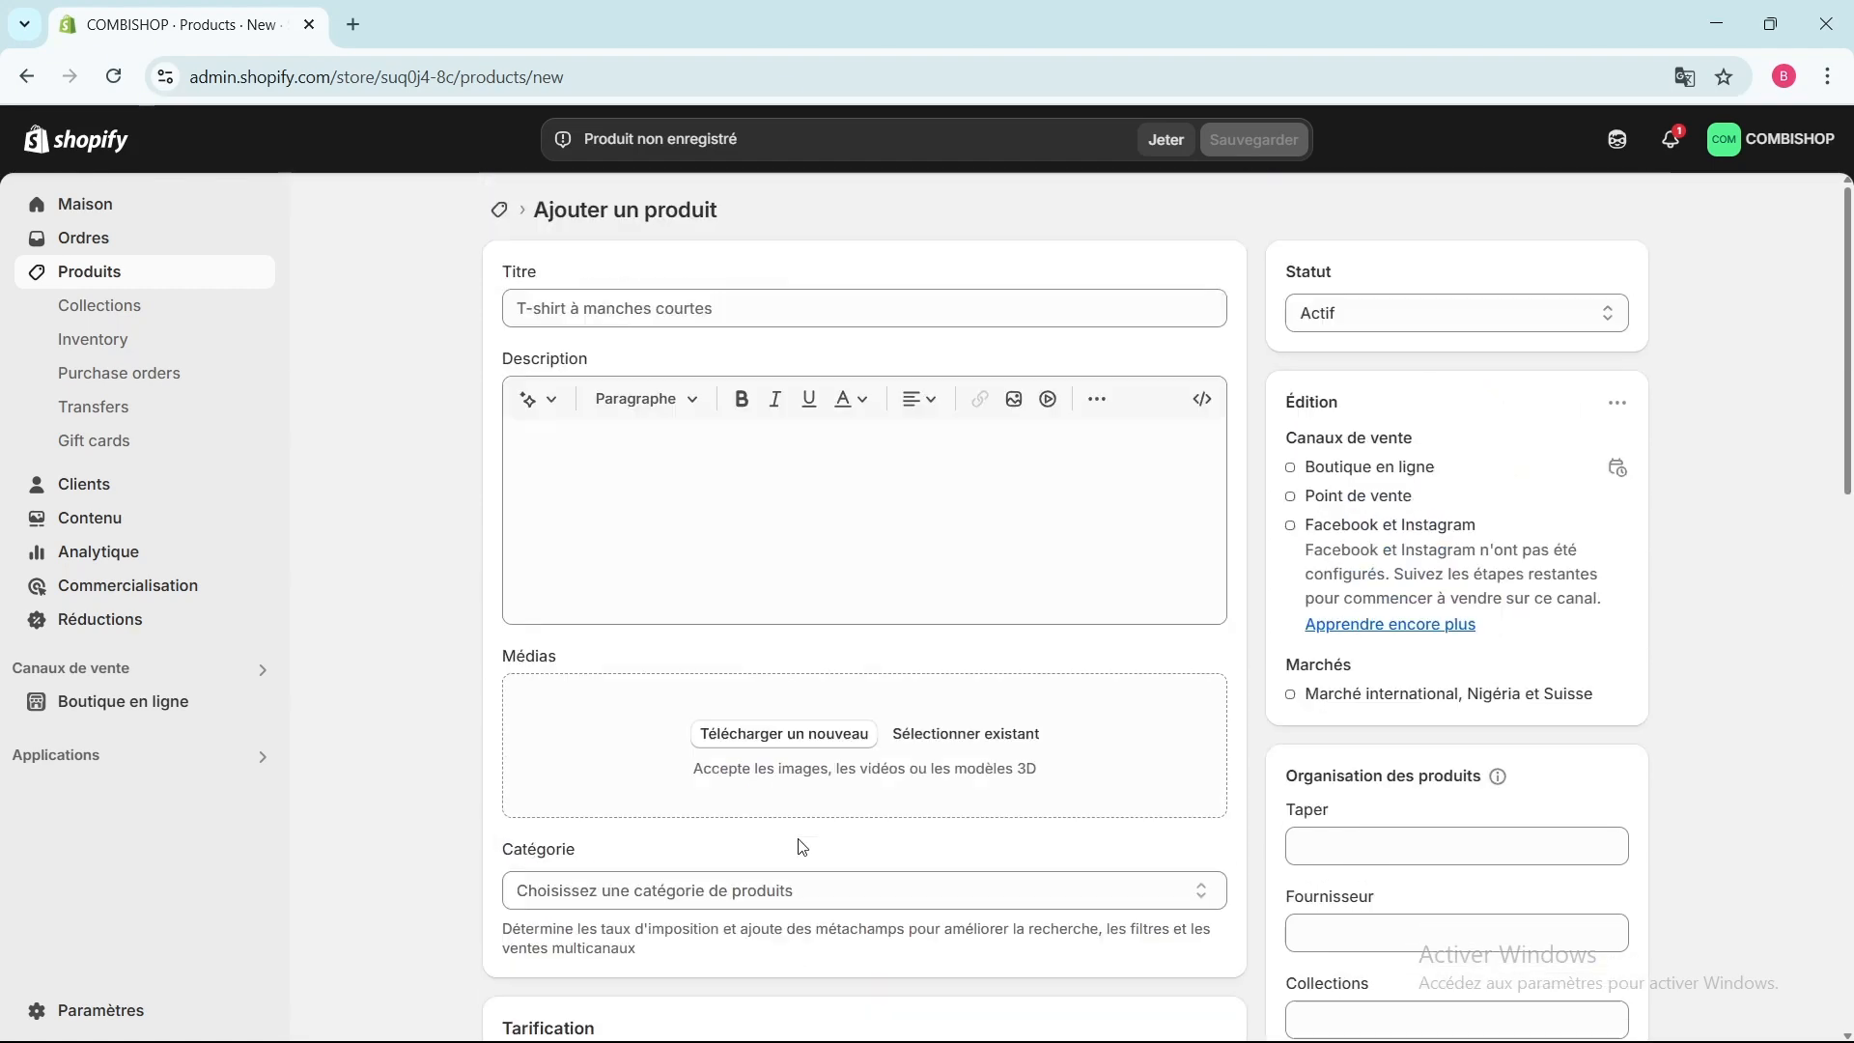
Review the new product's organization and theme template fields and the options offered for its status.
scroll(1230, 710, down, 2)
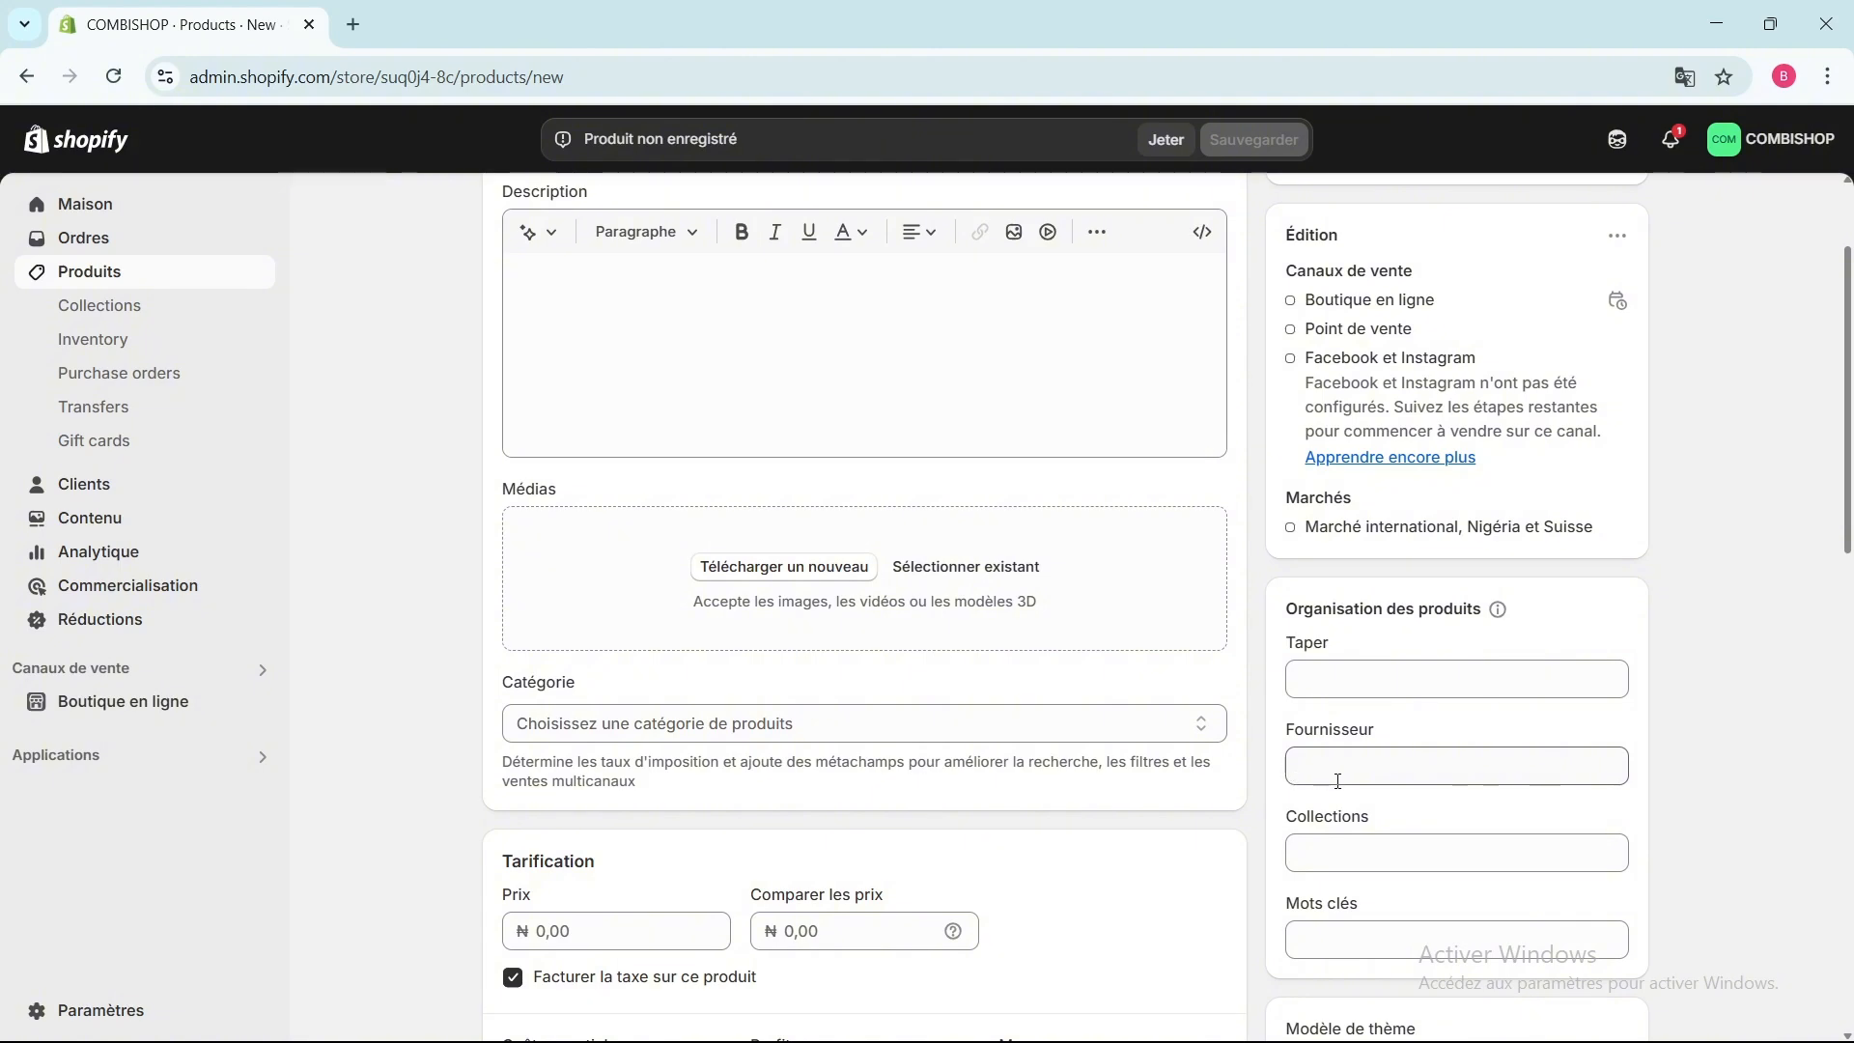
scroll(1289, 772, down, 3)
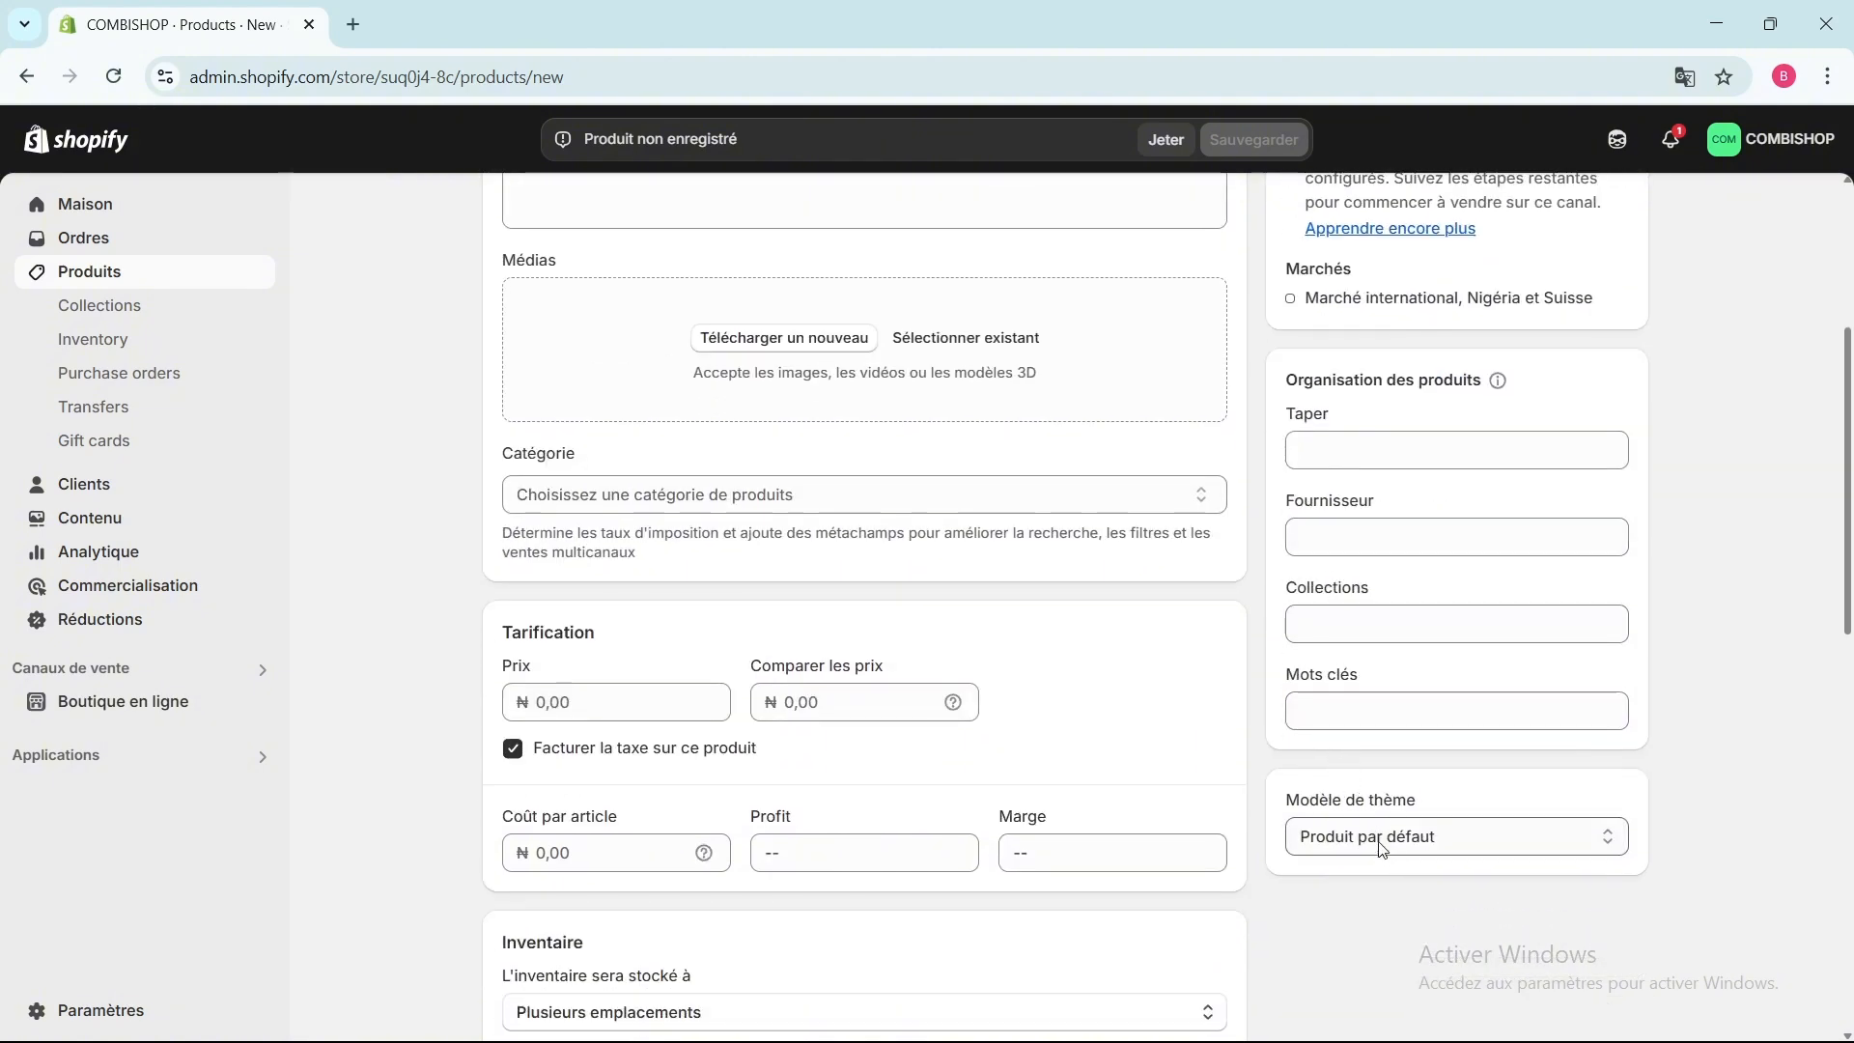
scroll(1376, 840, up, 5)
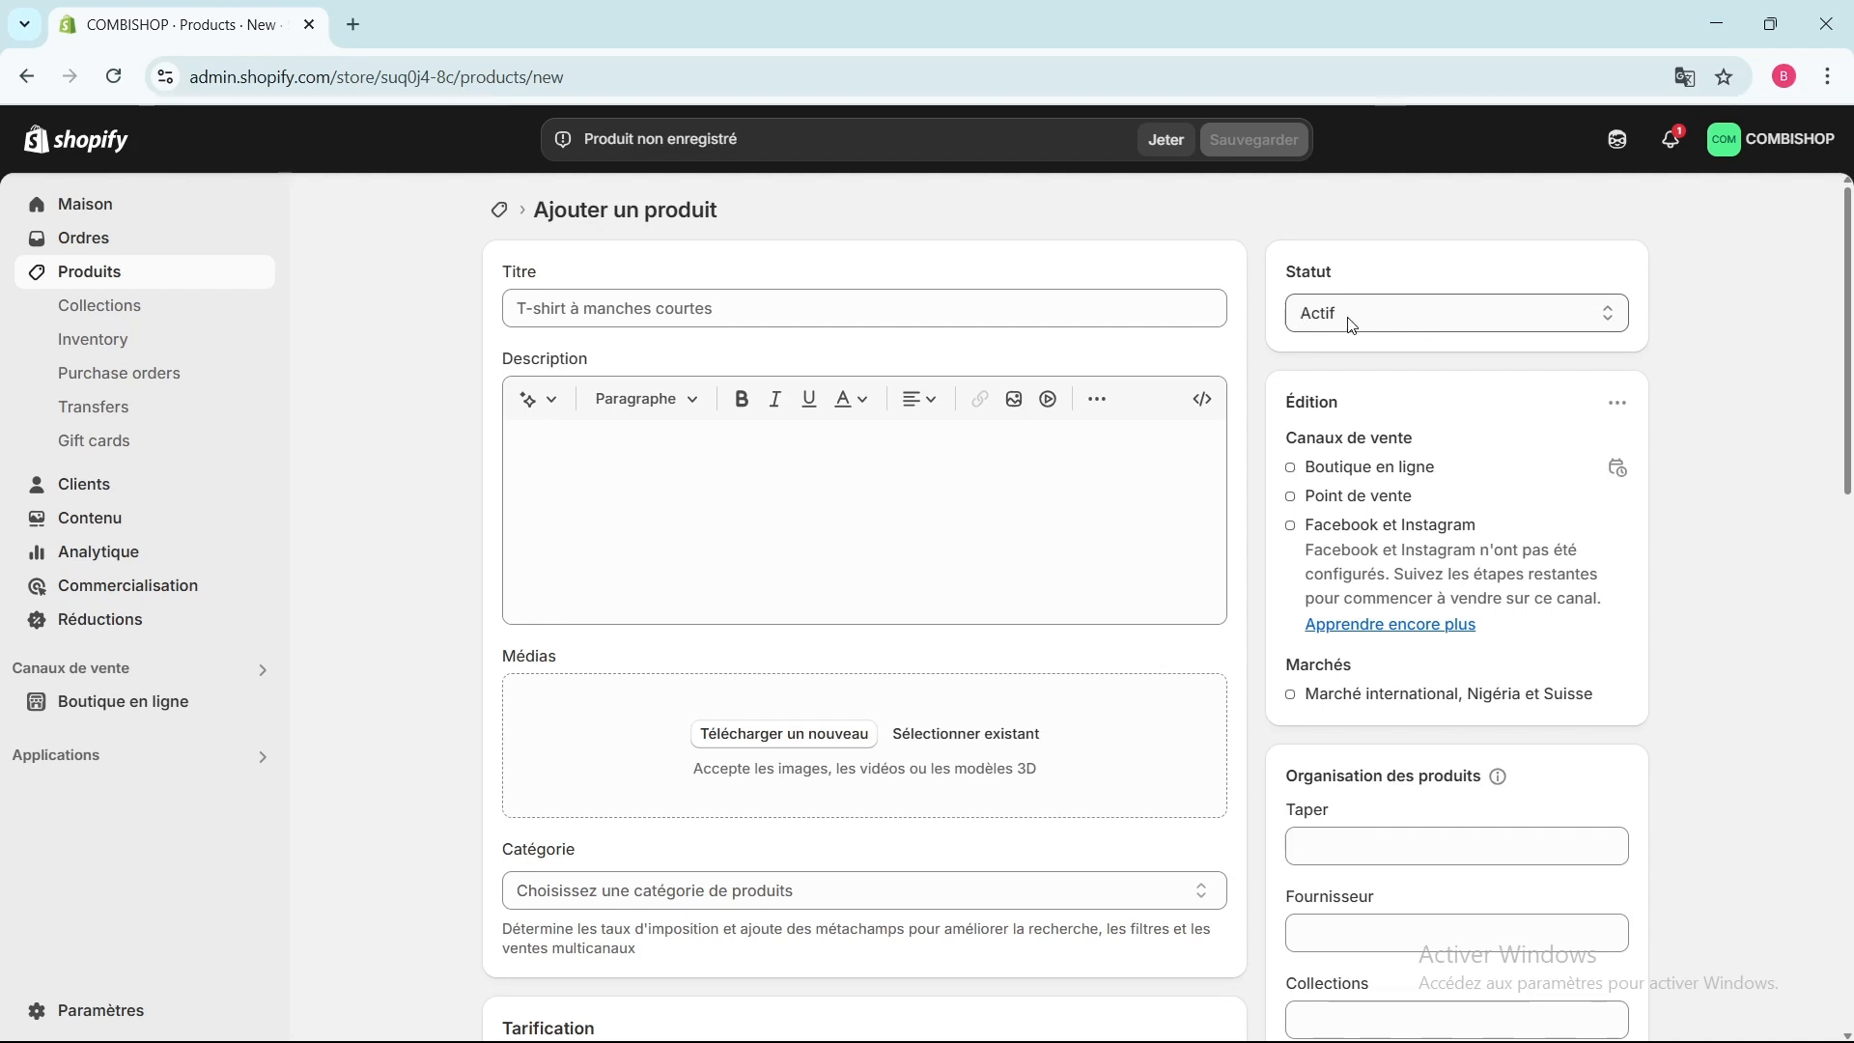
click(1608, 325)
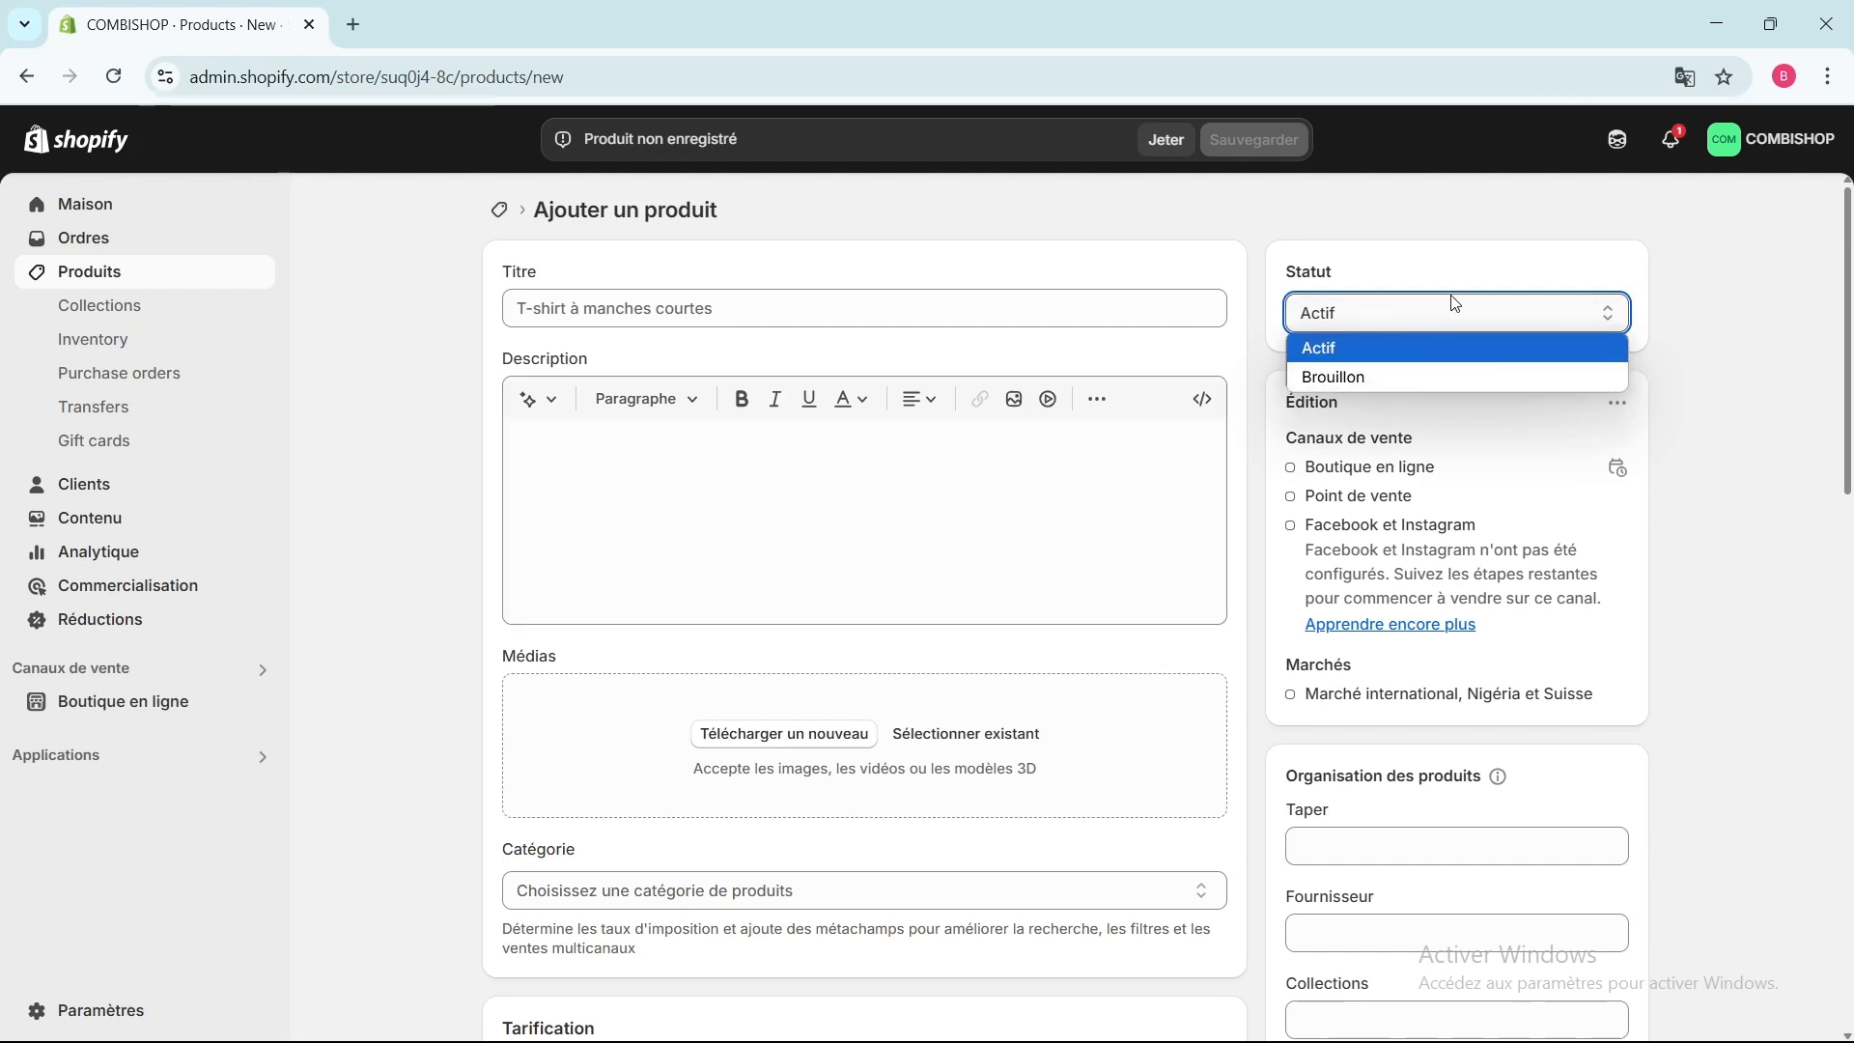
click(1416, 267)
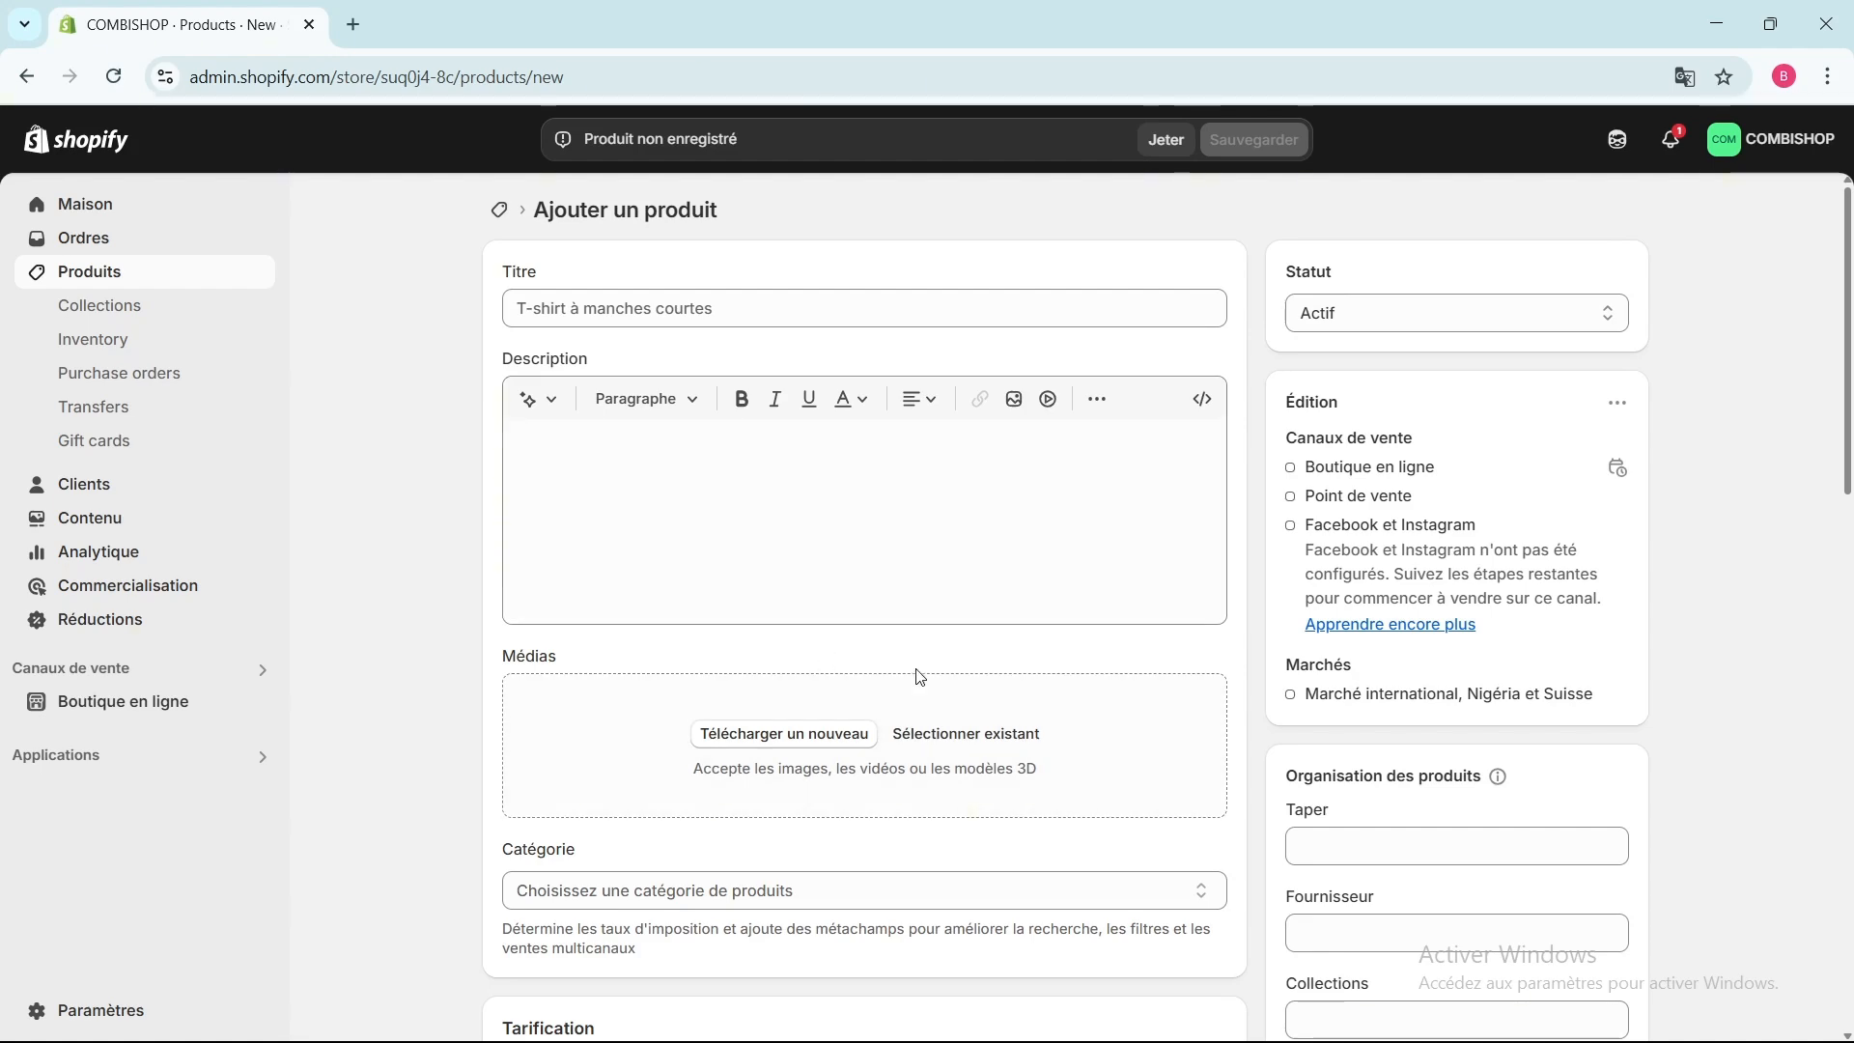
scroll(919, 677, down, 3)
scroll(920, 676, up, 3)
Open the store settings and review the general store details, store defaults and order ID format.
click(71, 1012)
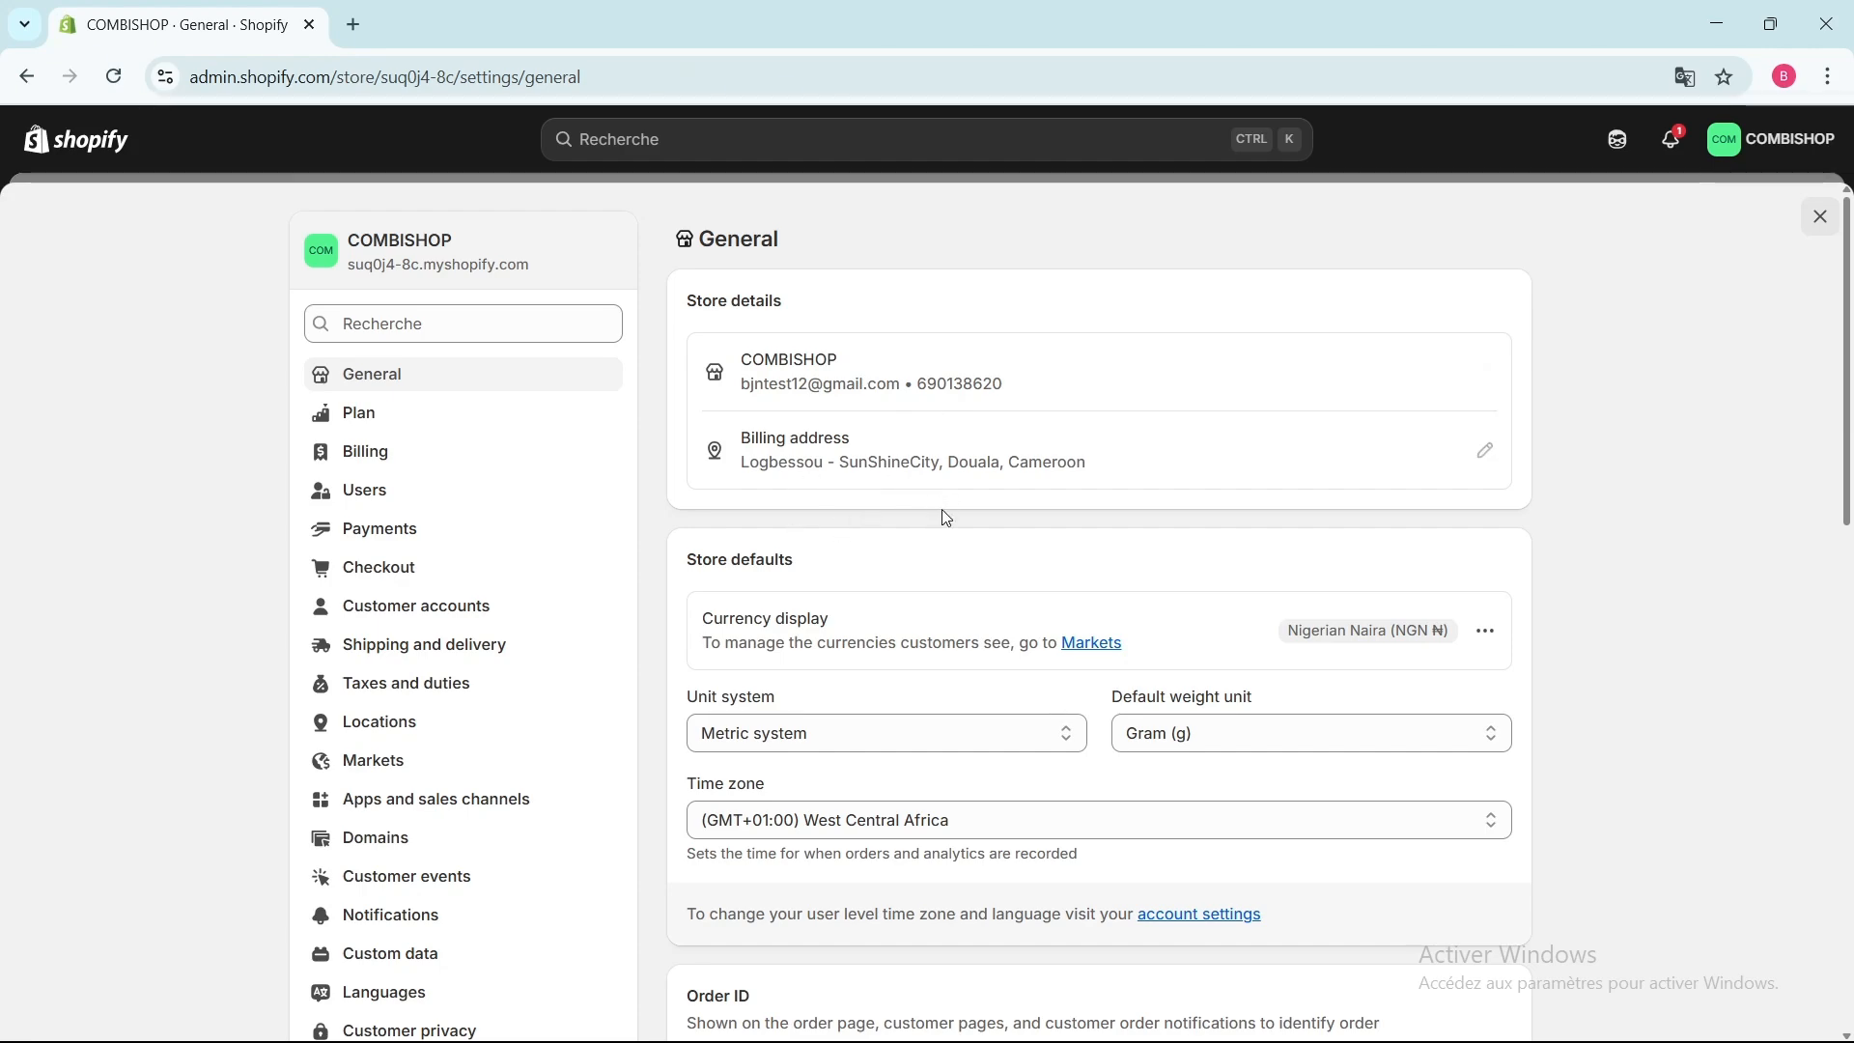
scroll(911, 576, down, 7)
scroll(911, 575, up, 5)
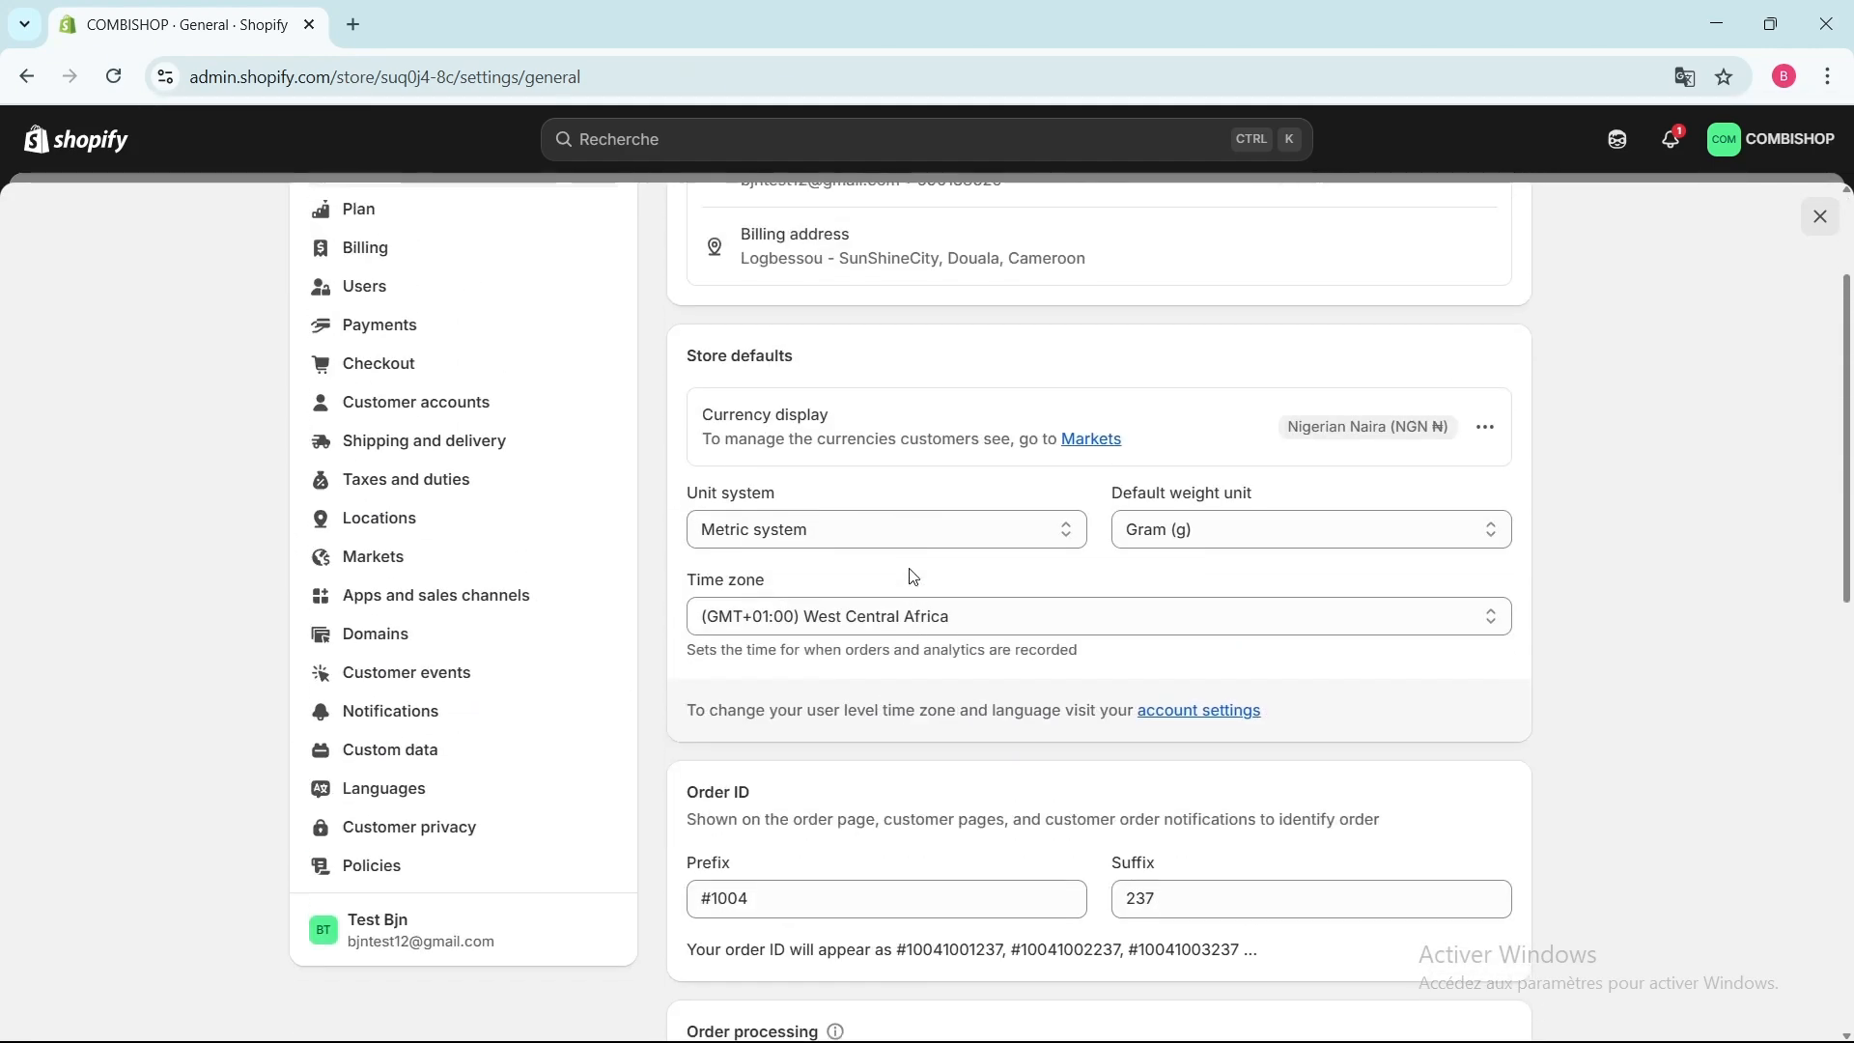
scroll(913, 577, up, 3)
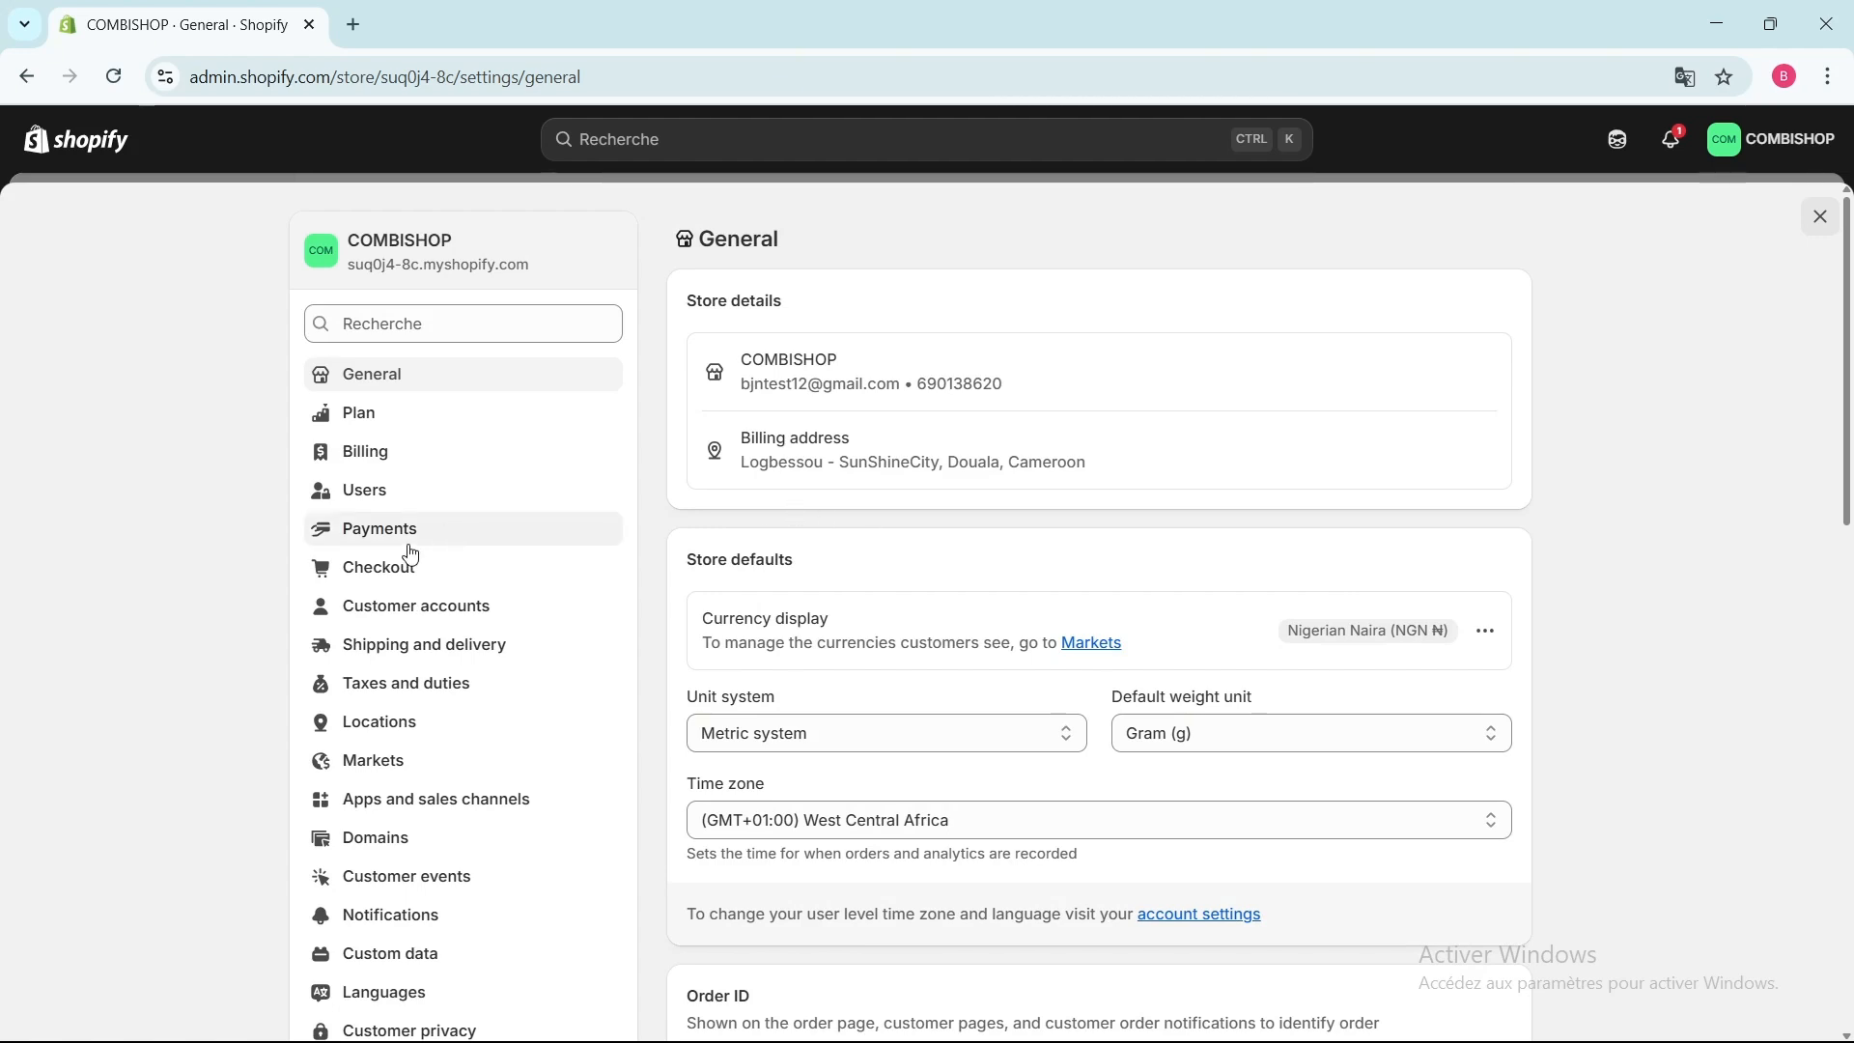
Open the payment settings, view the page for adding a supported payment method, and return to the payments overview.
click(371, 534)
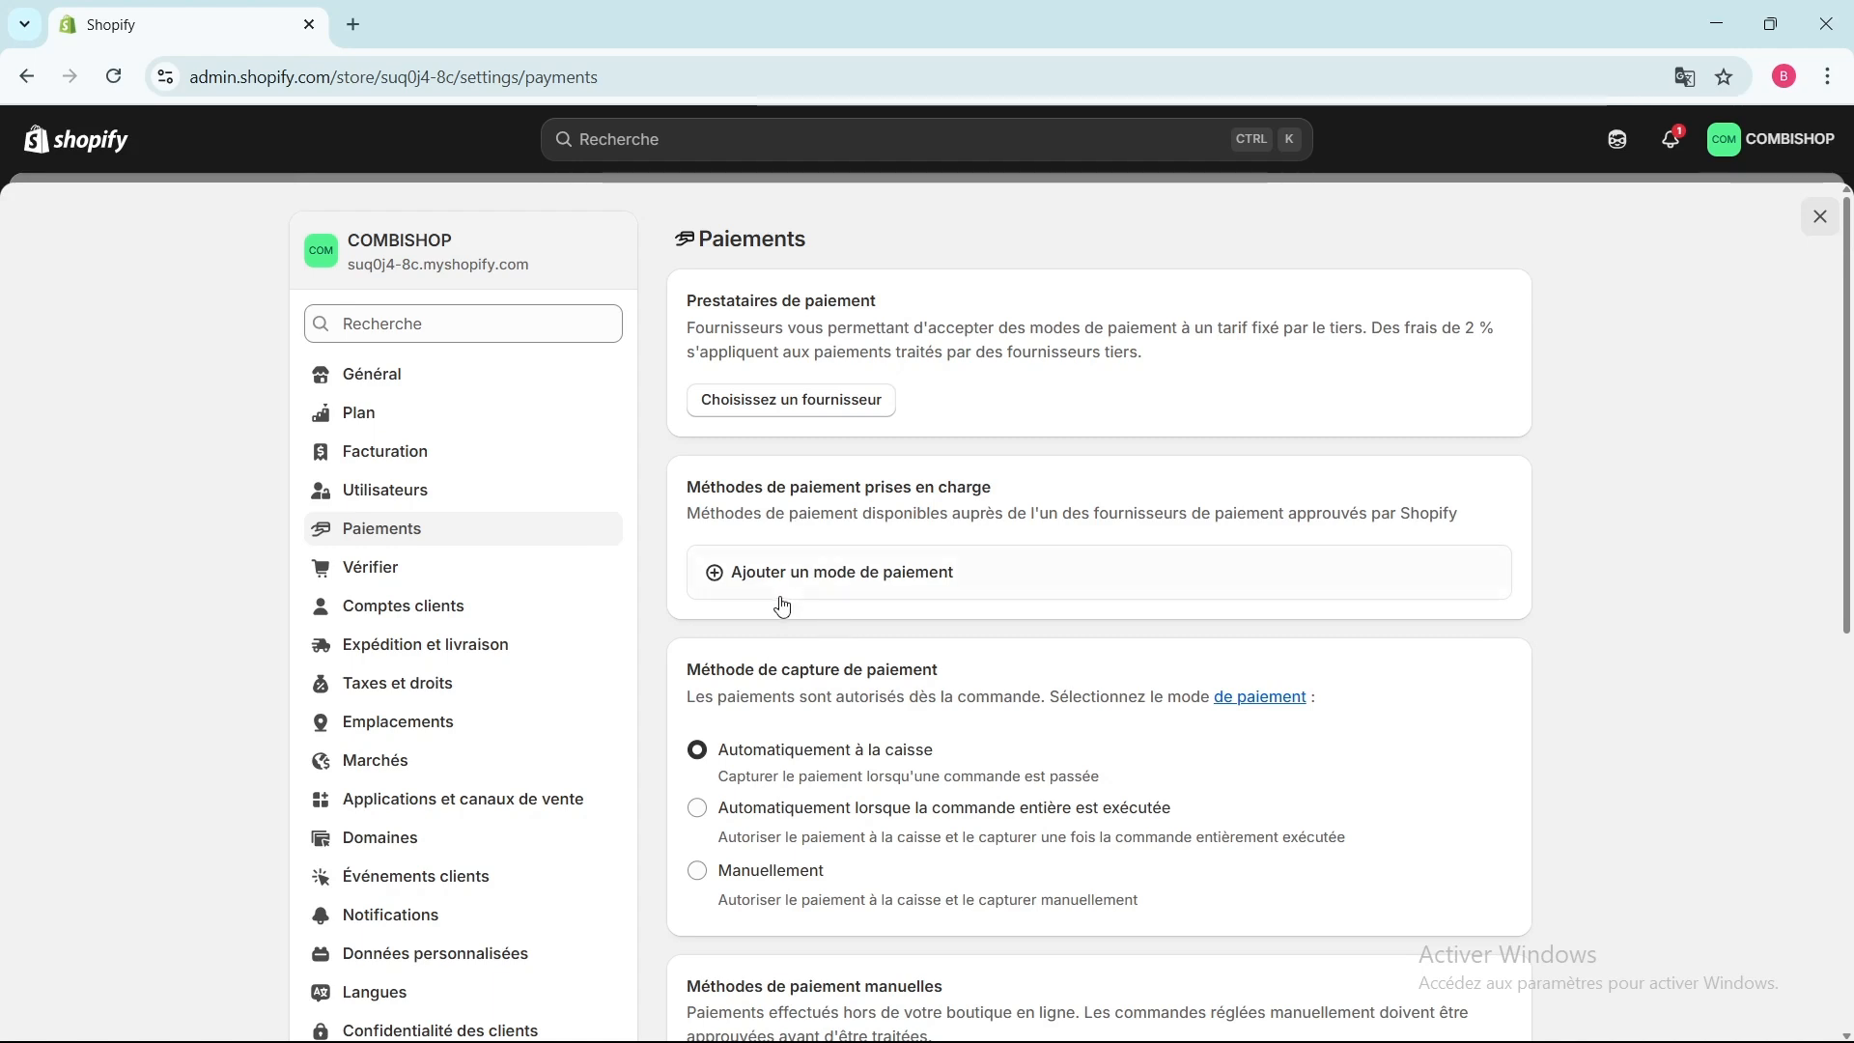
click(830, 574)
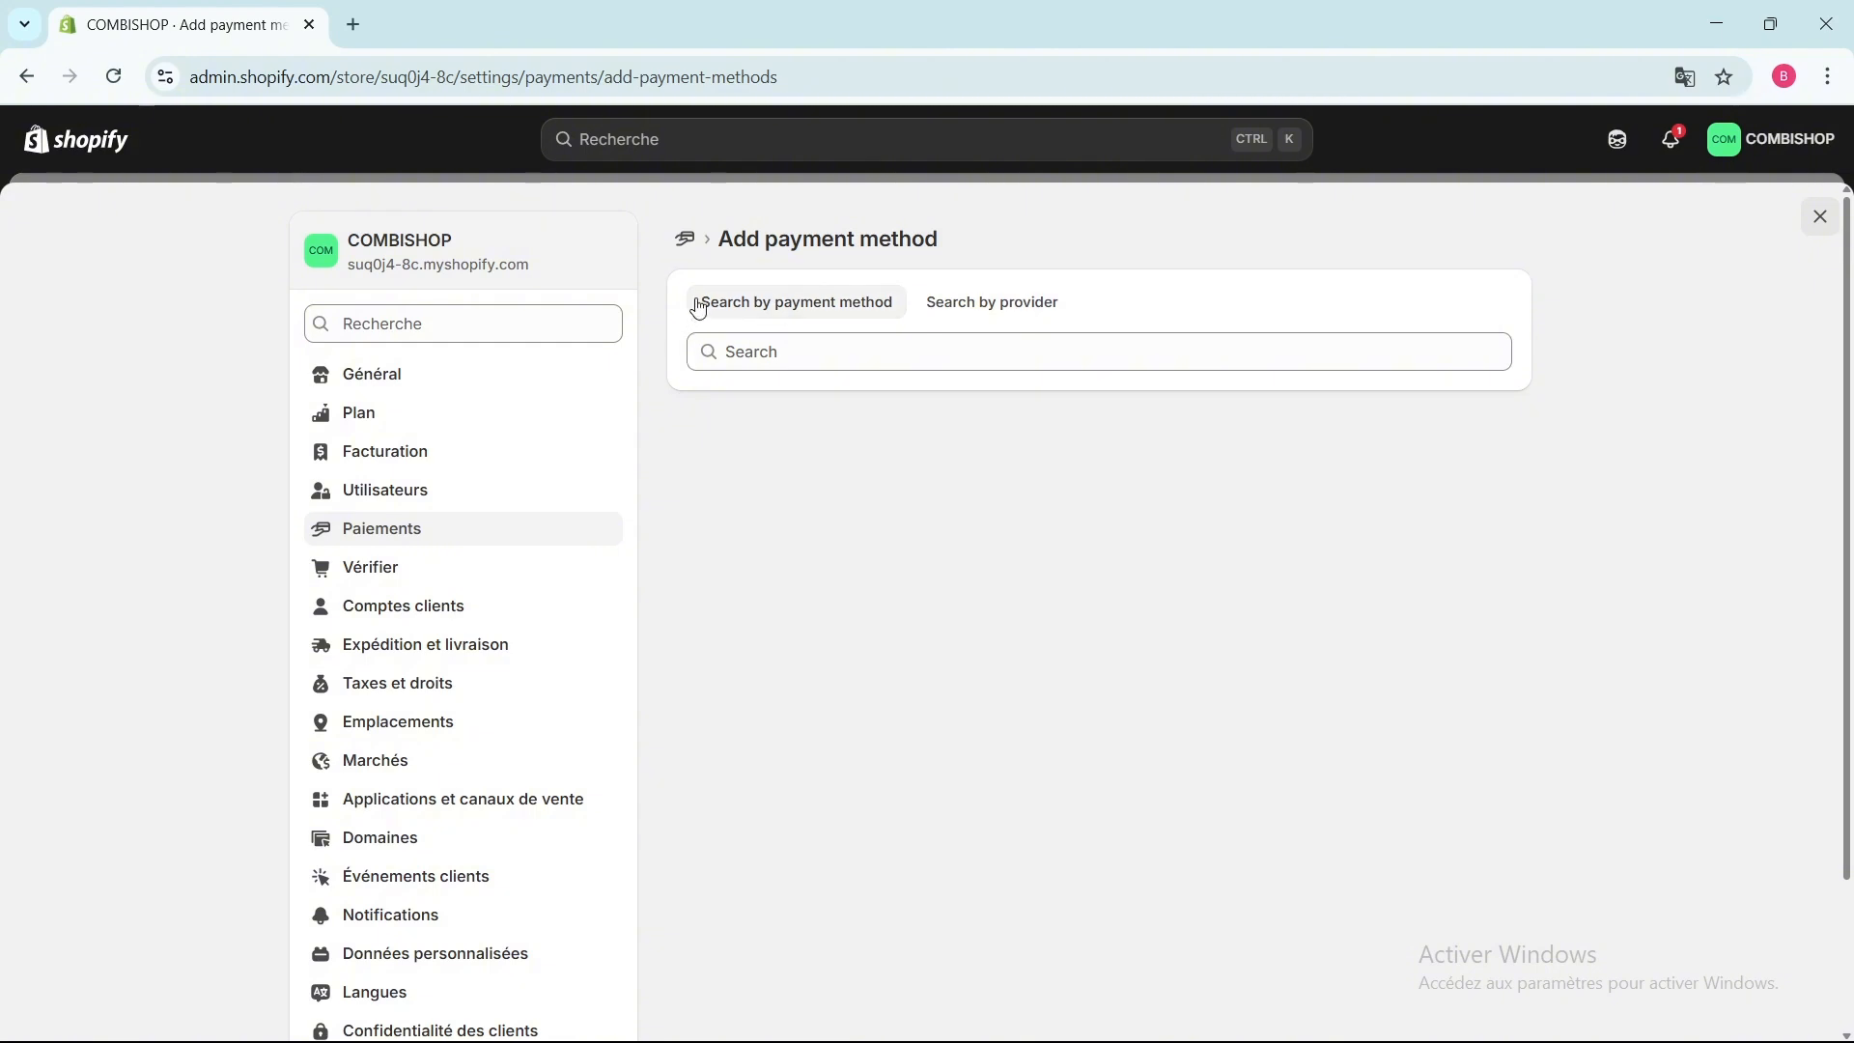
click(685, 241)
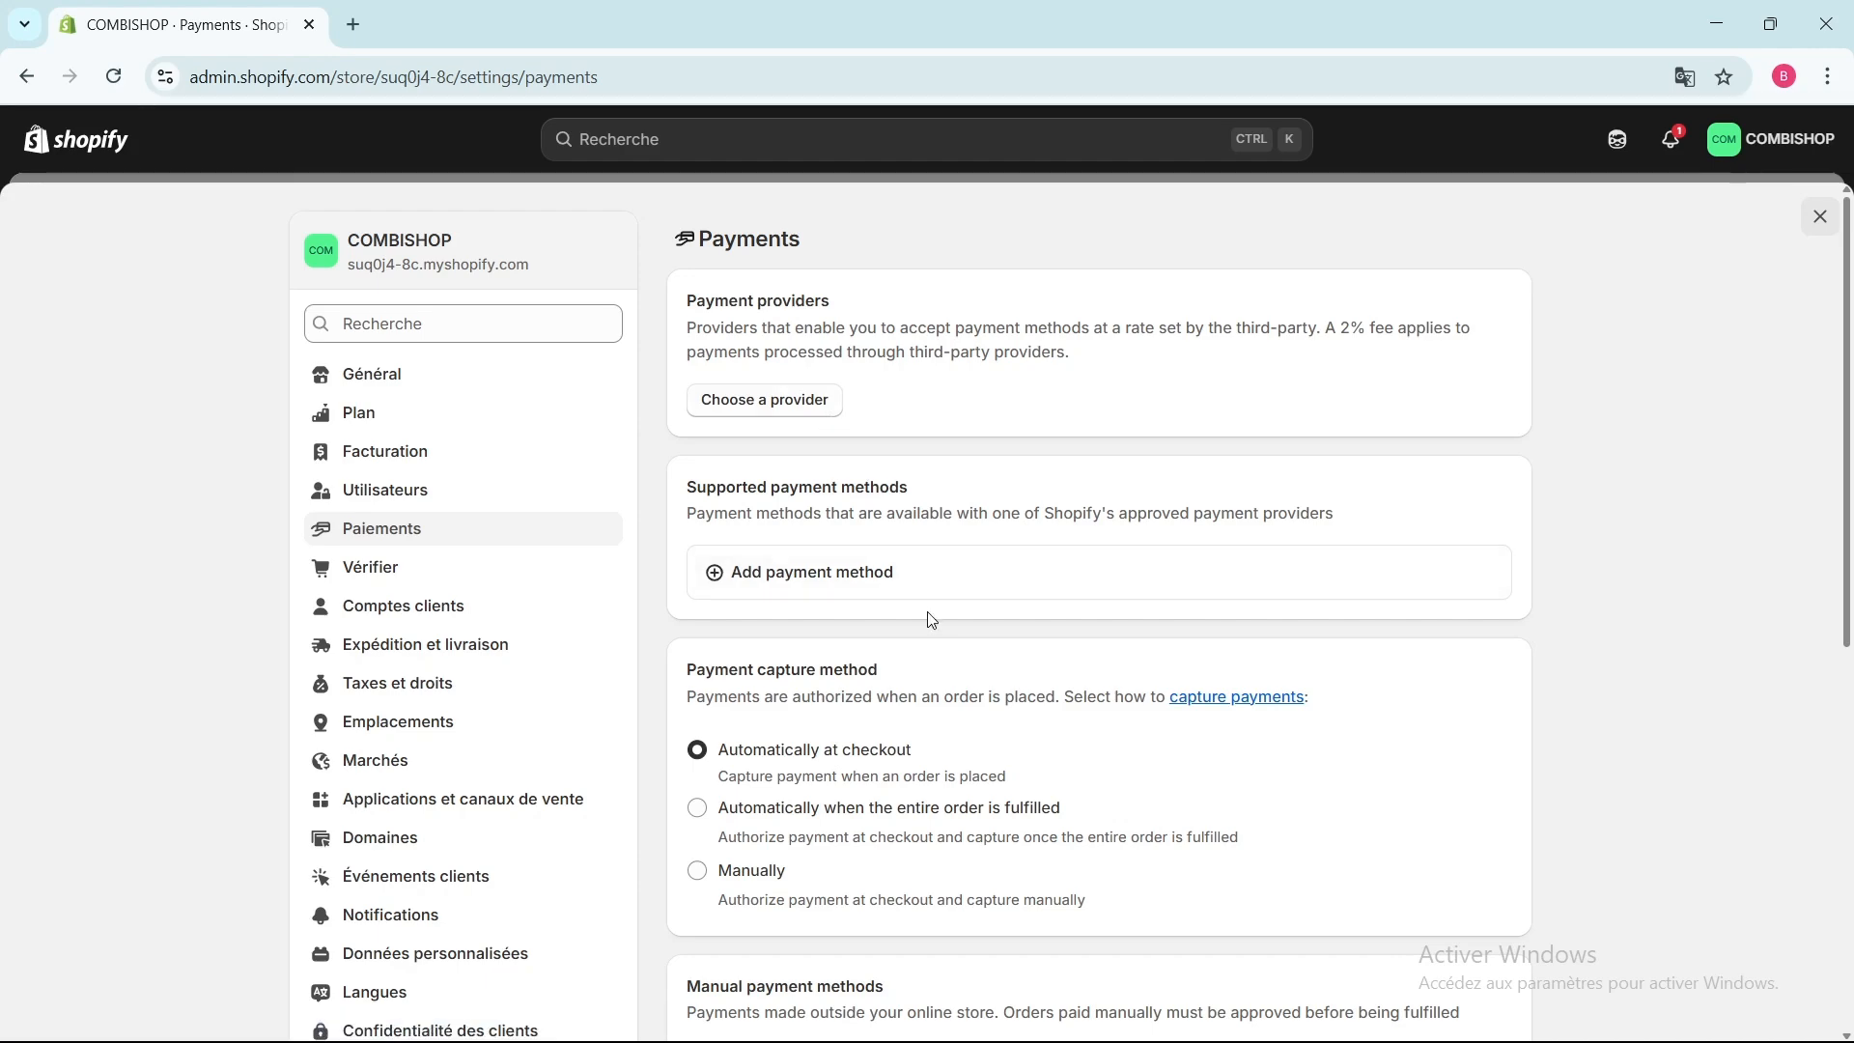
Examine the manual payment method choices and the capture, customization, gift card expiration and Apple Wallet pass settings.
scroll(932, 619, down, 4)
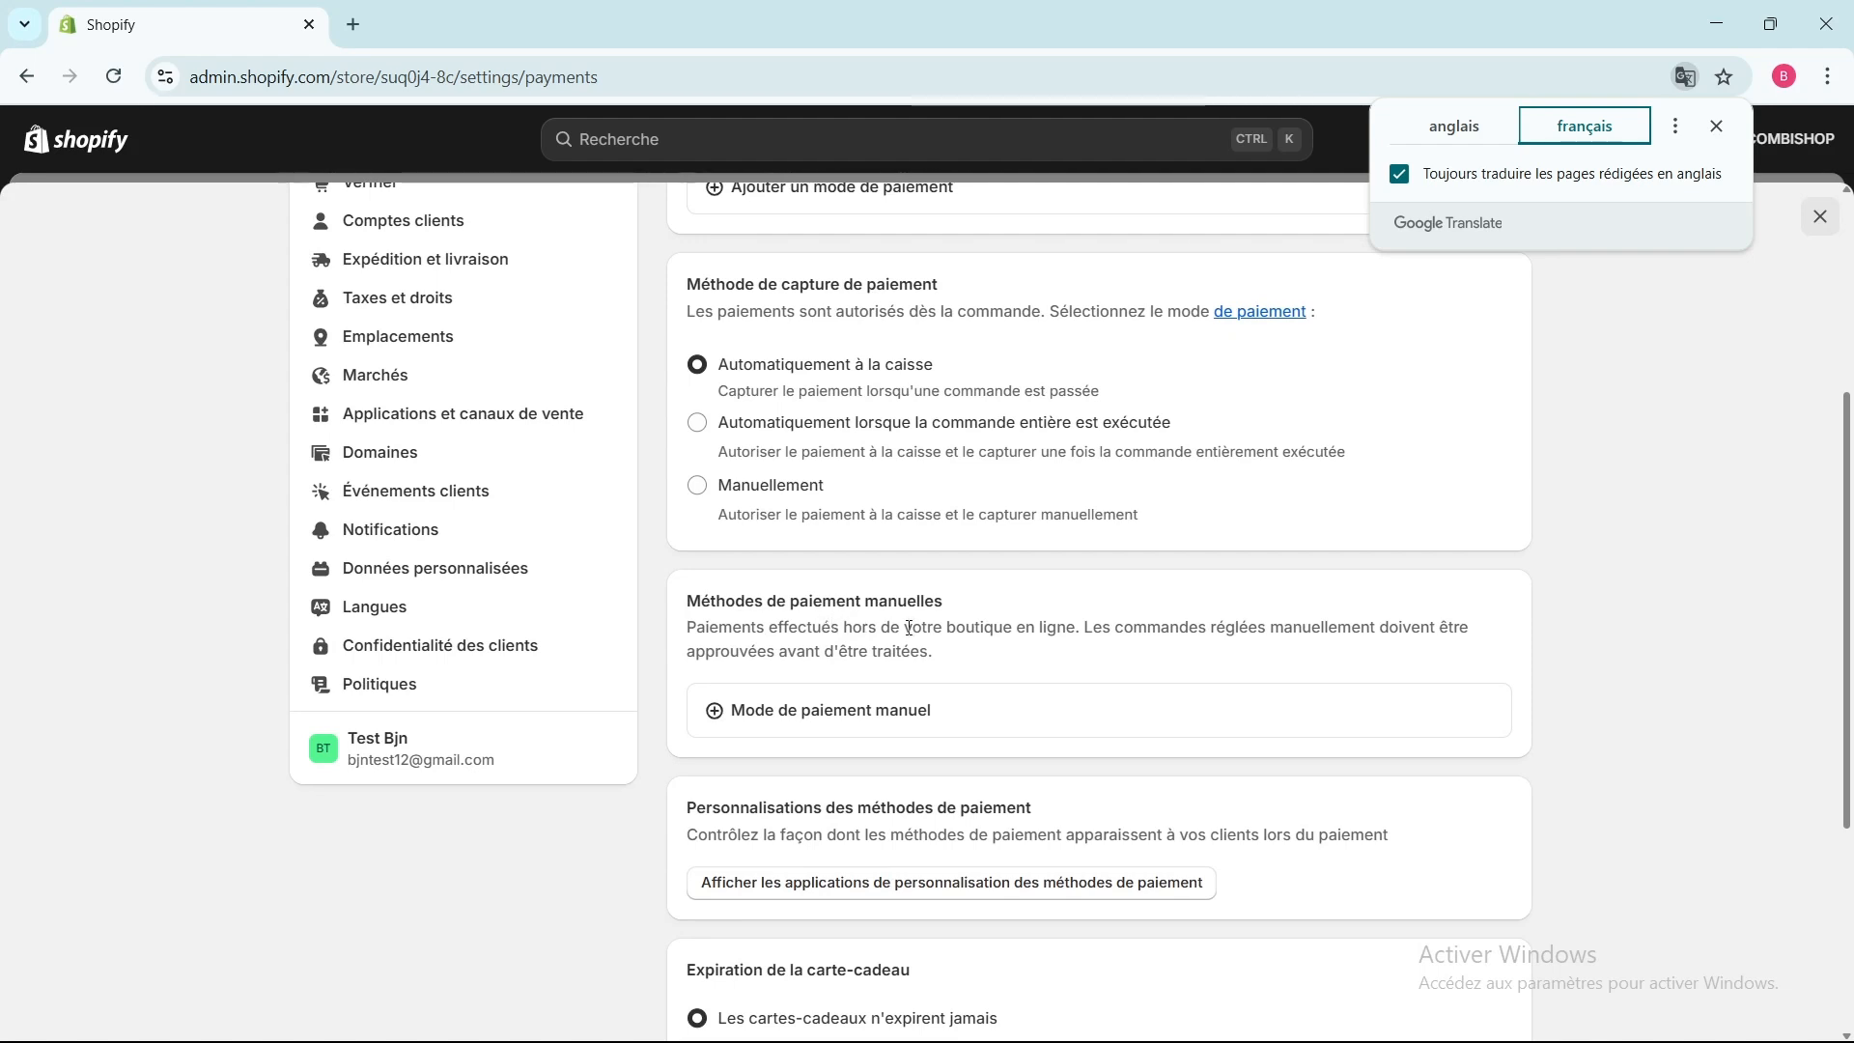
click(770, 721)
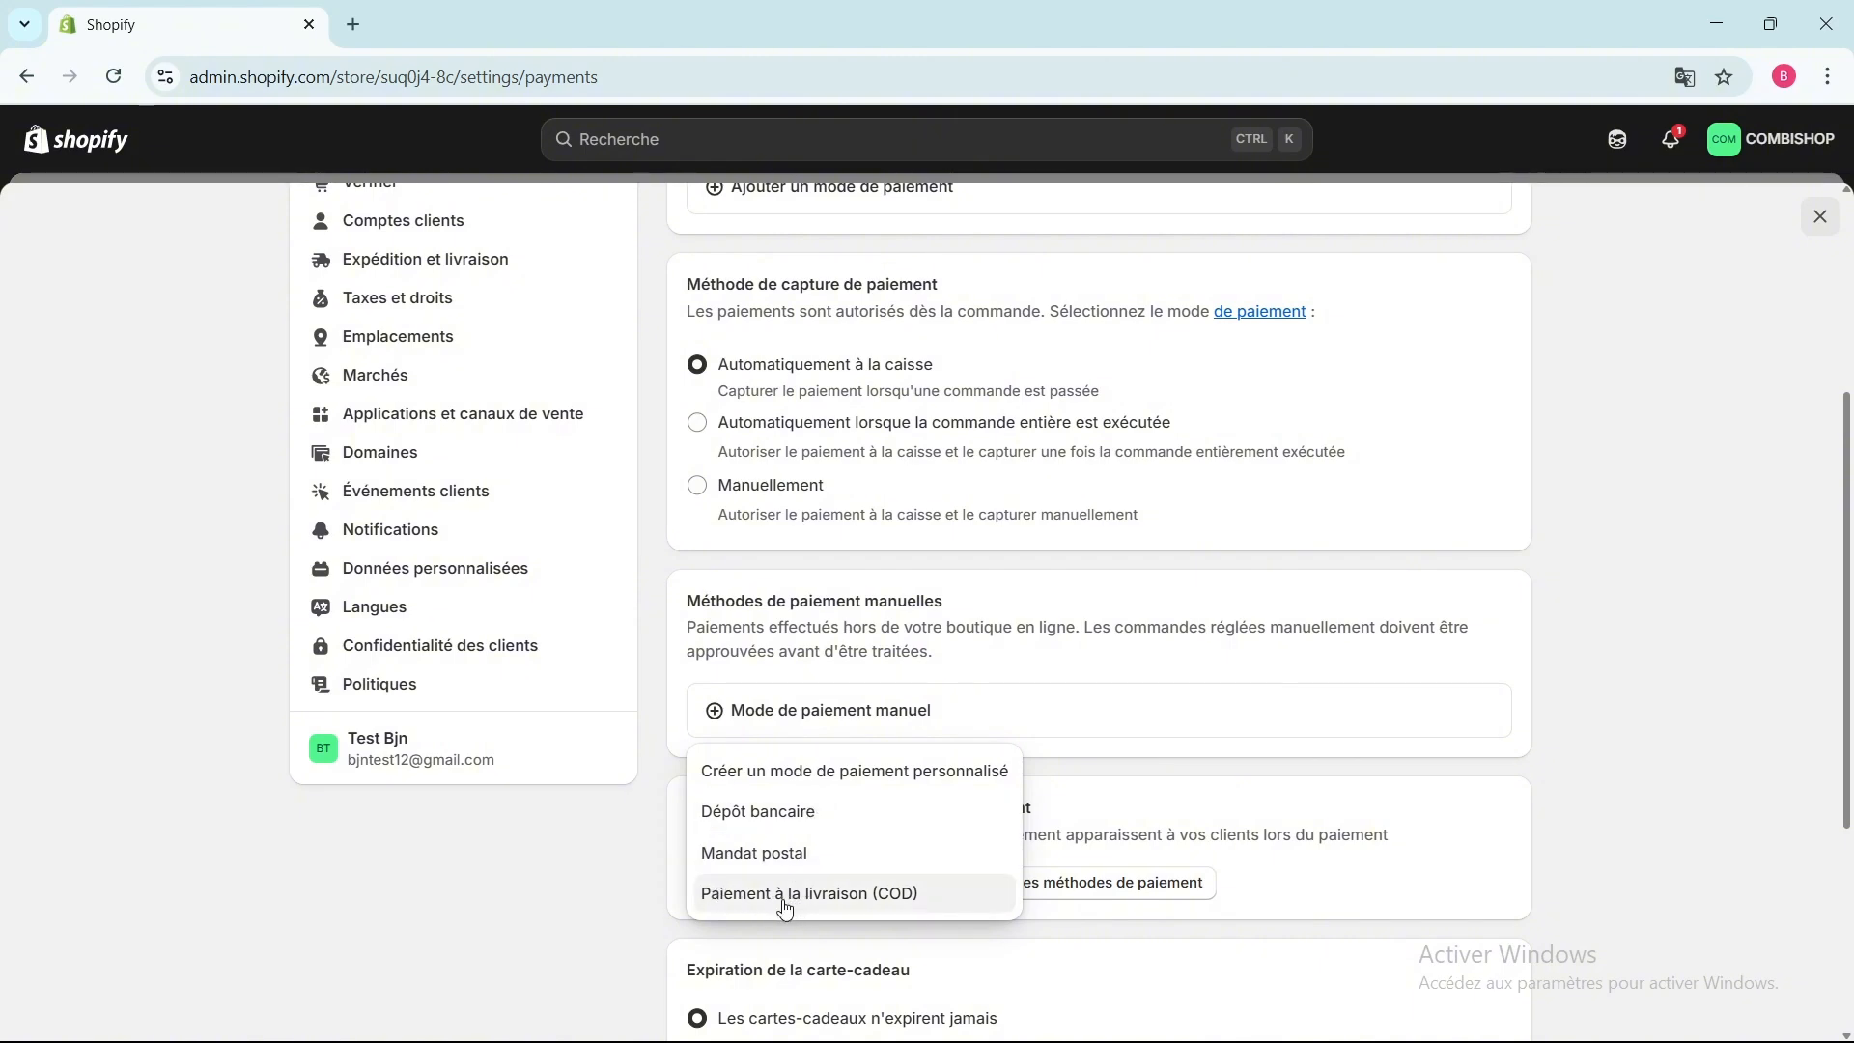
scroll(880, 603, up, 4)
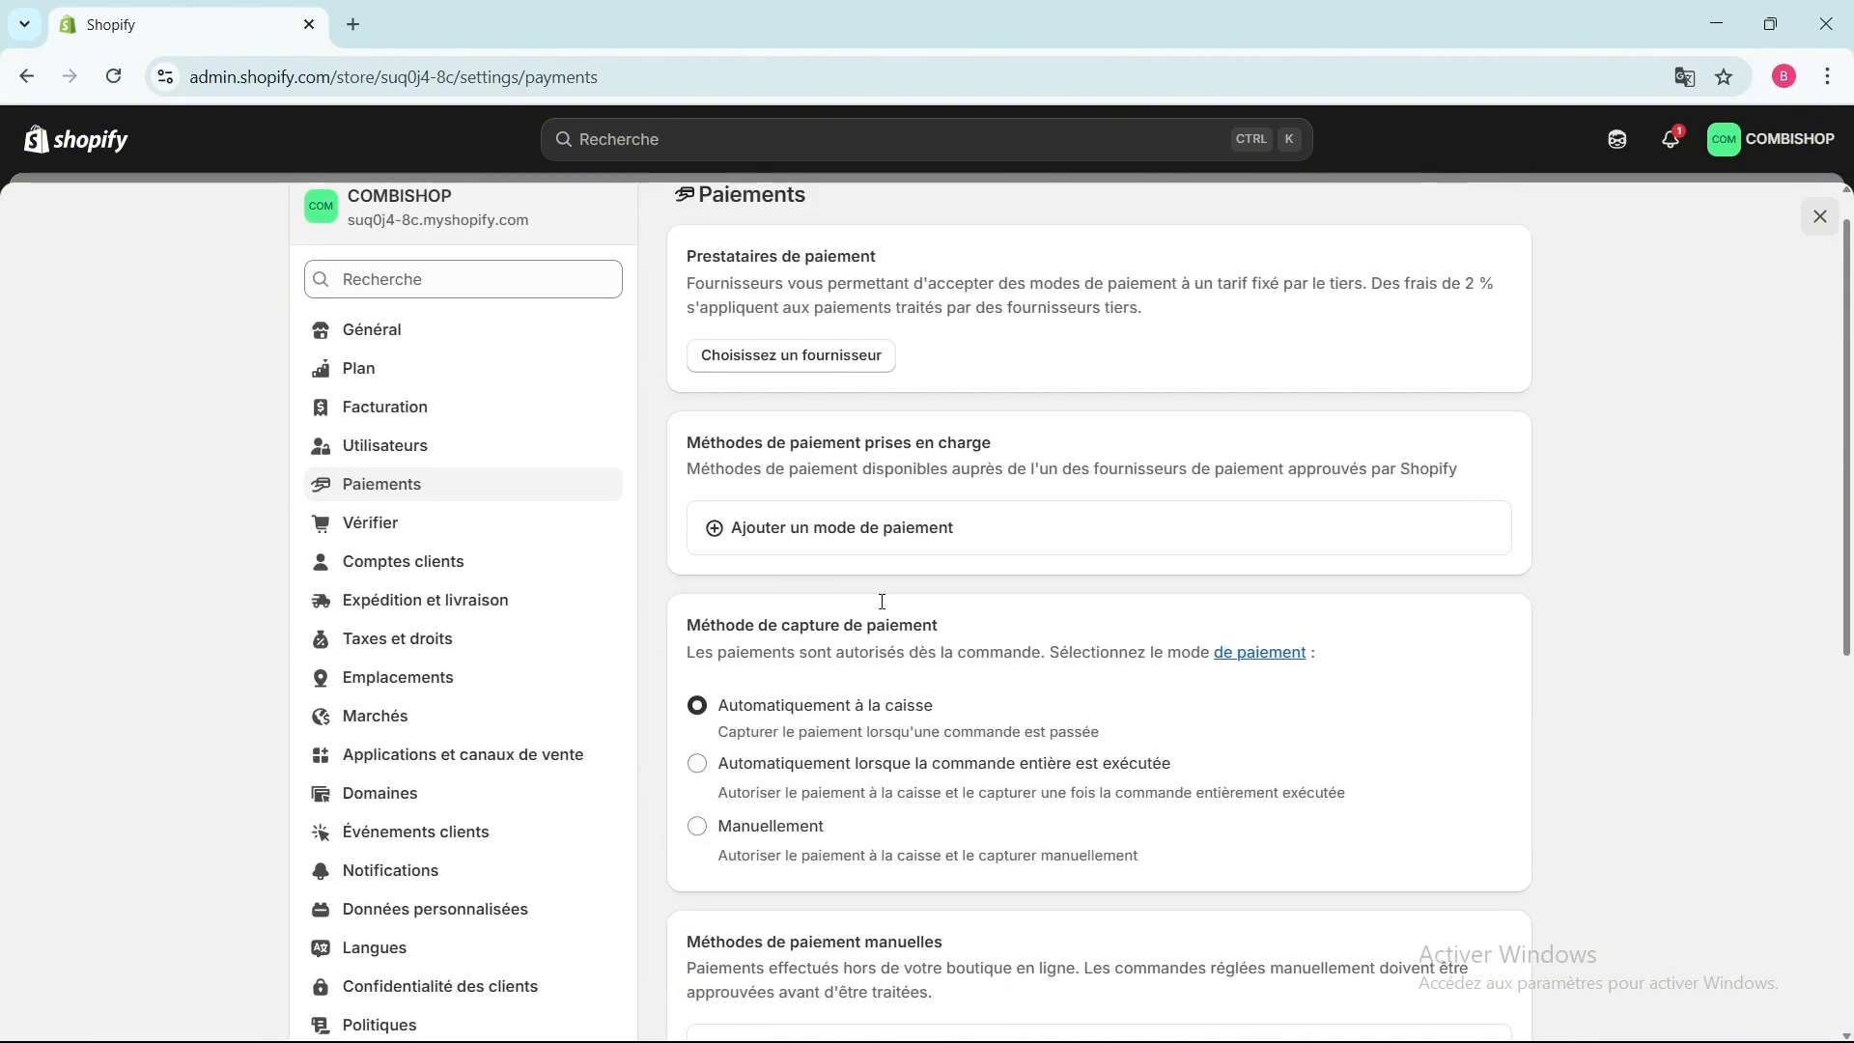
scroll(882, 608, down, 8)
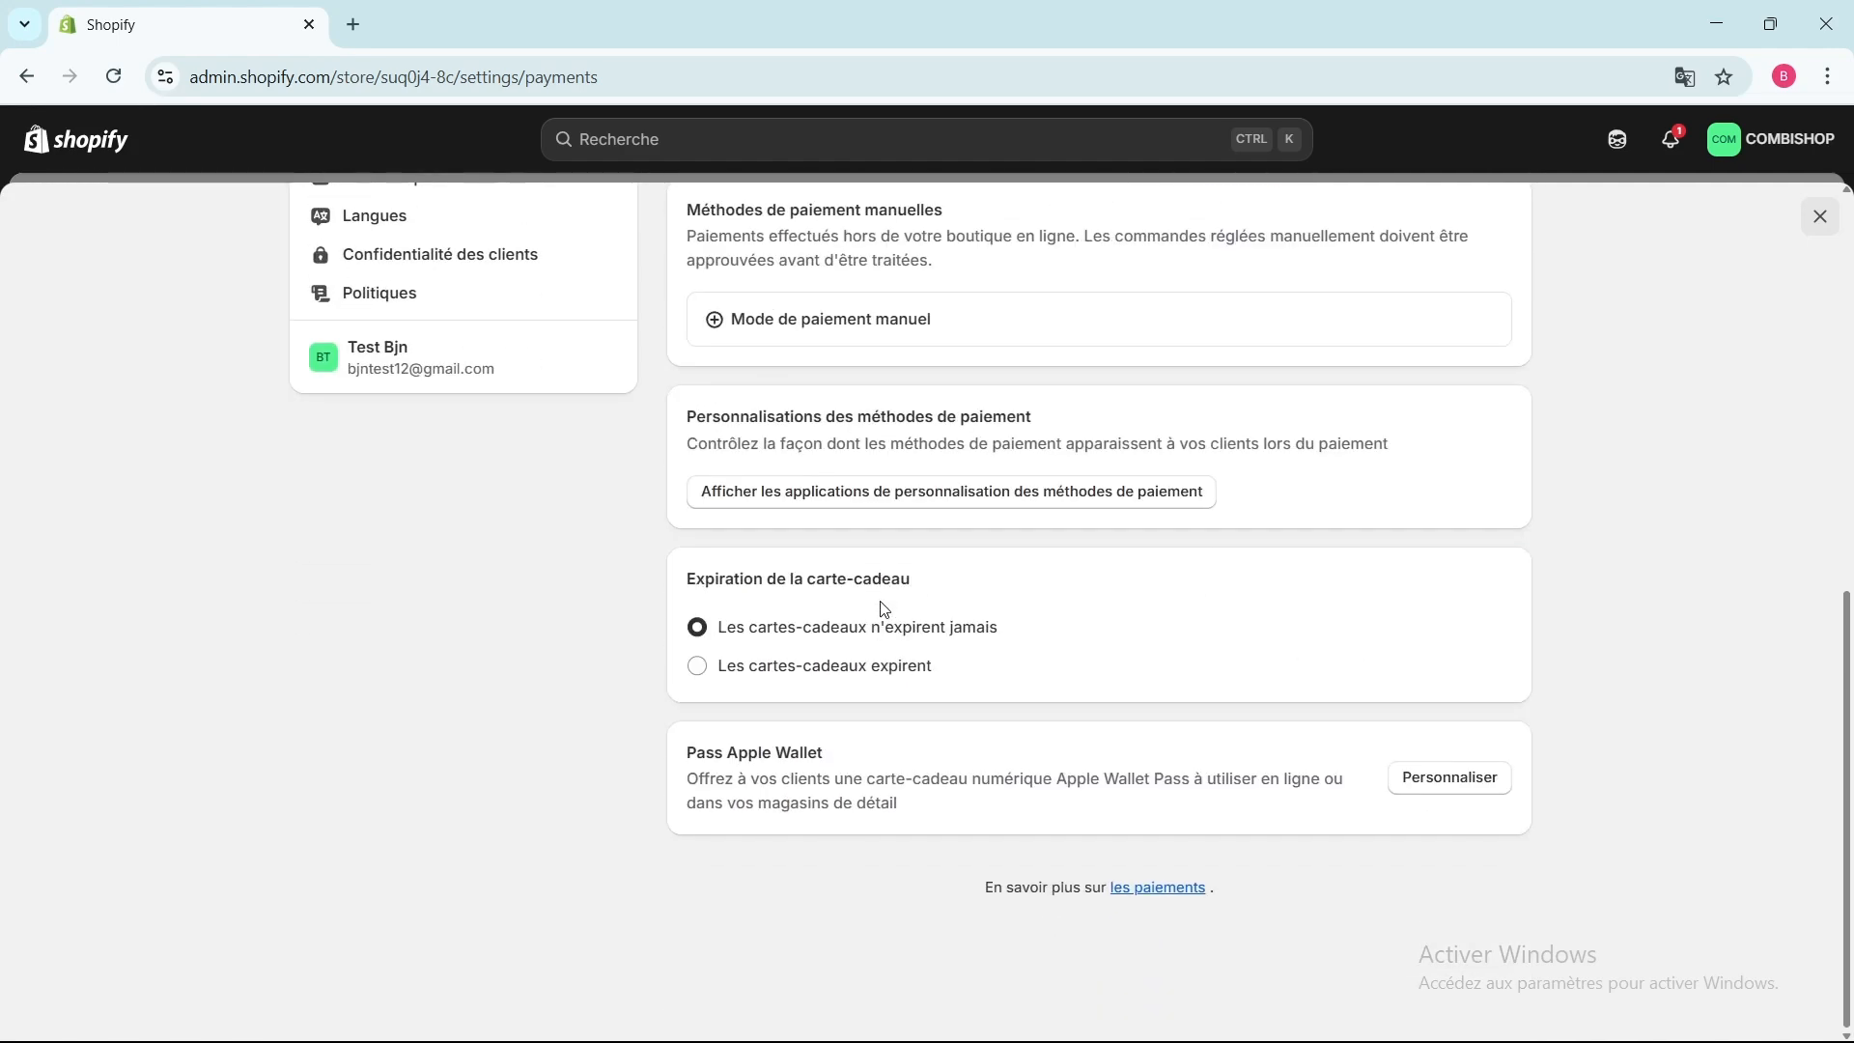
scroll(883, 609, up, 5)
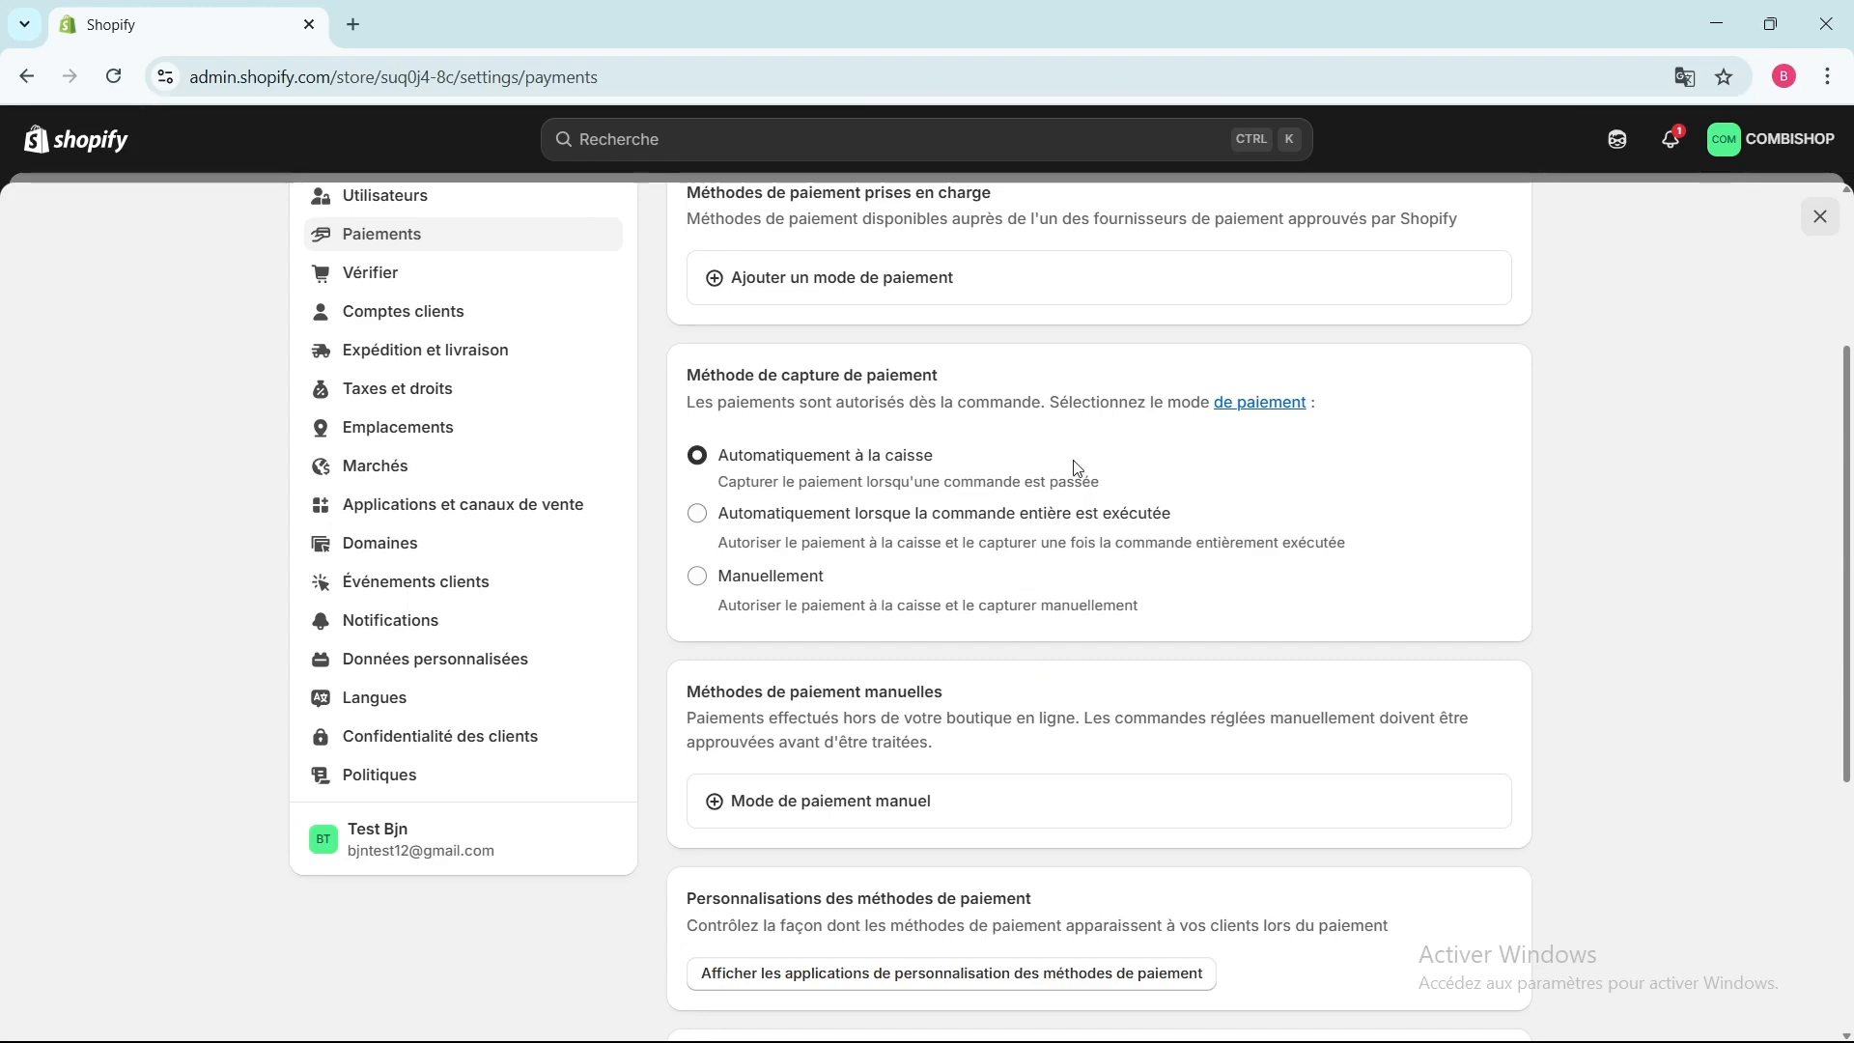
scroll(1078, 468, up, 3)
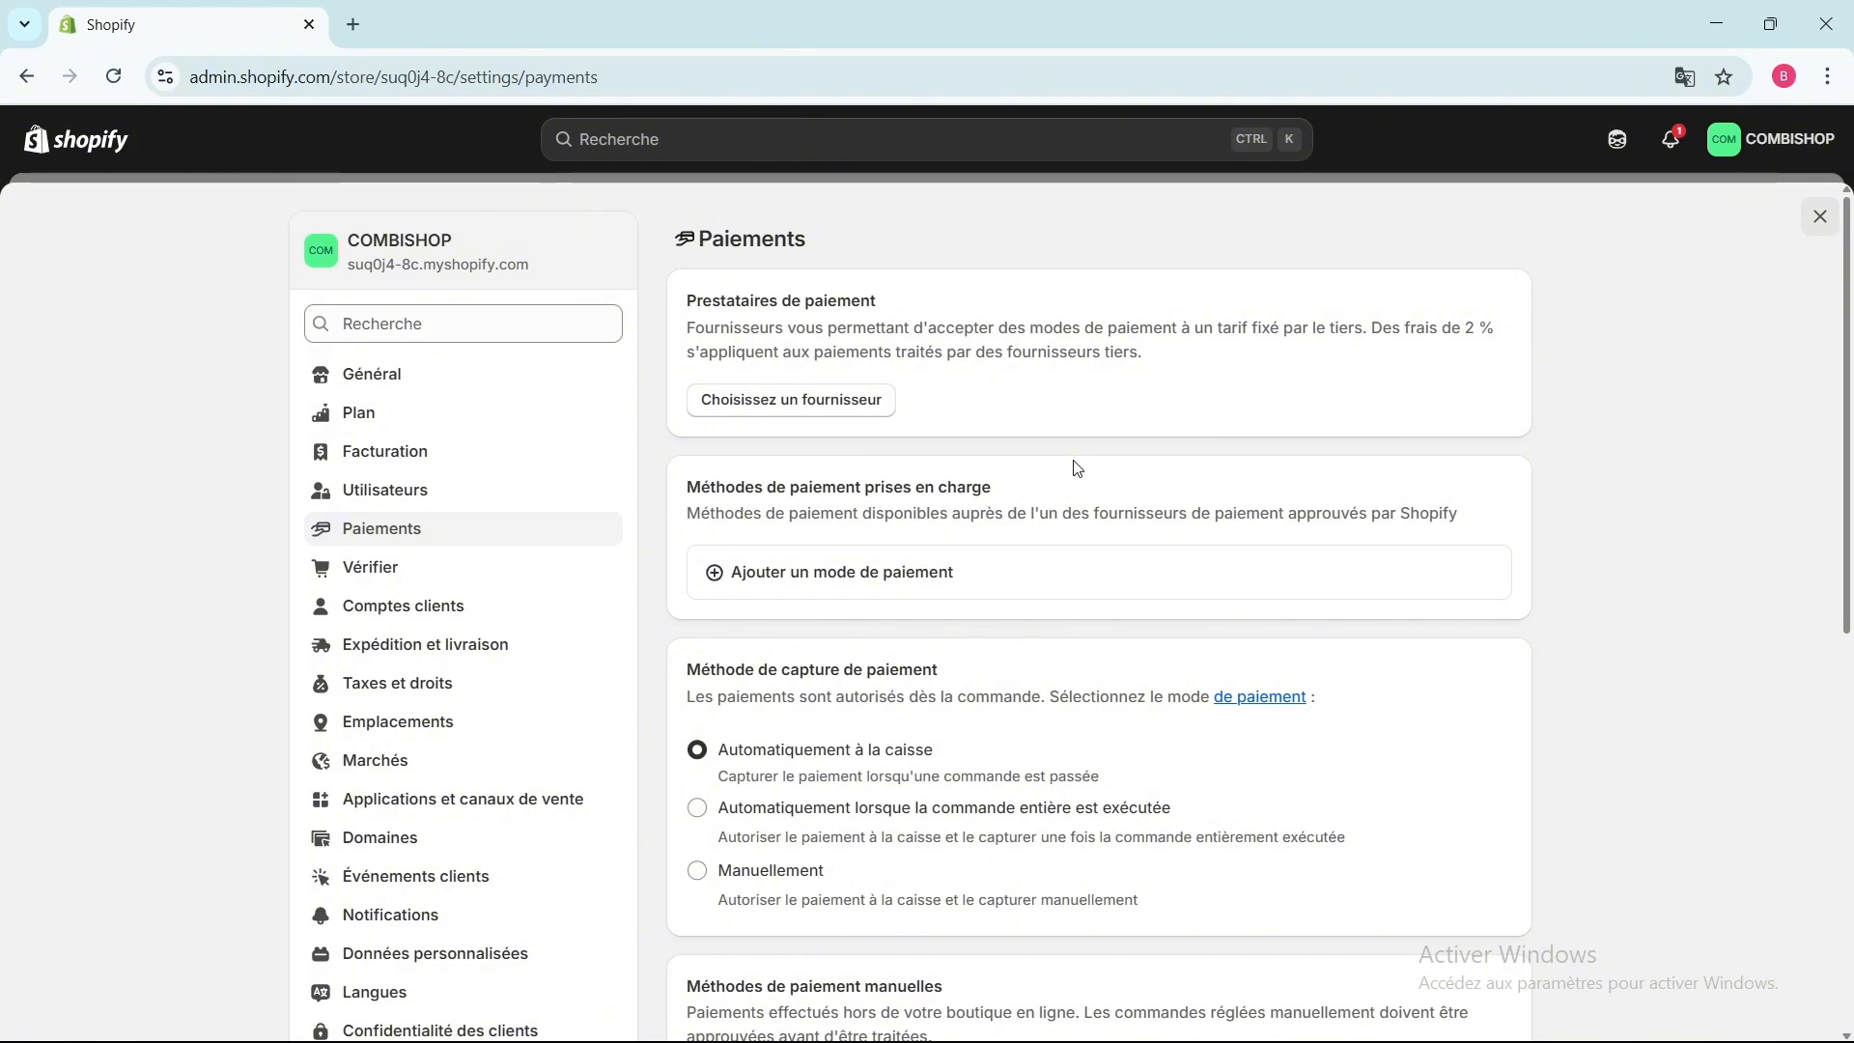
Close the store settings and return to the store's home page.
click(1820, 217)
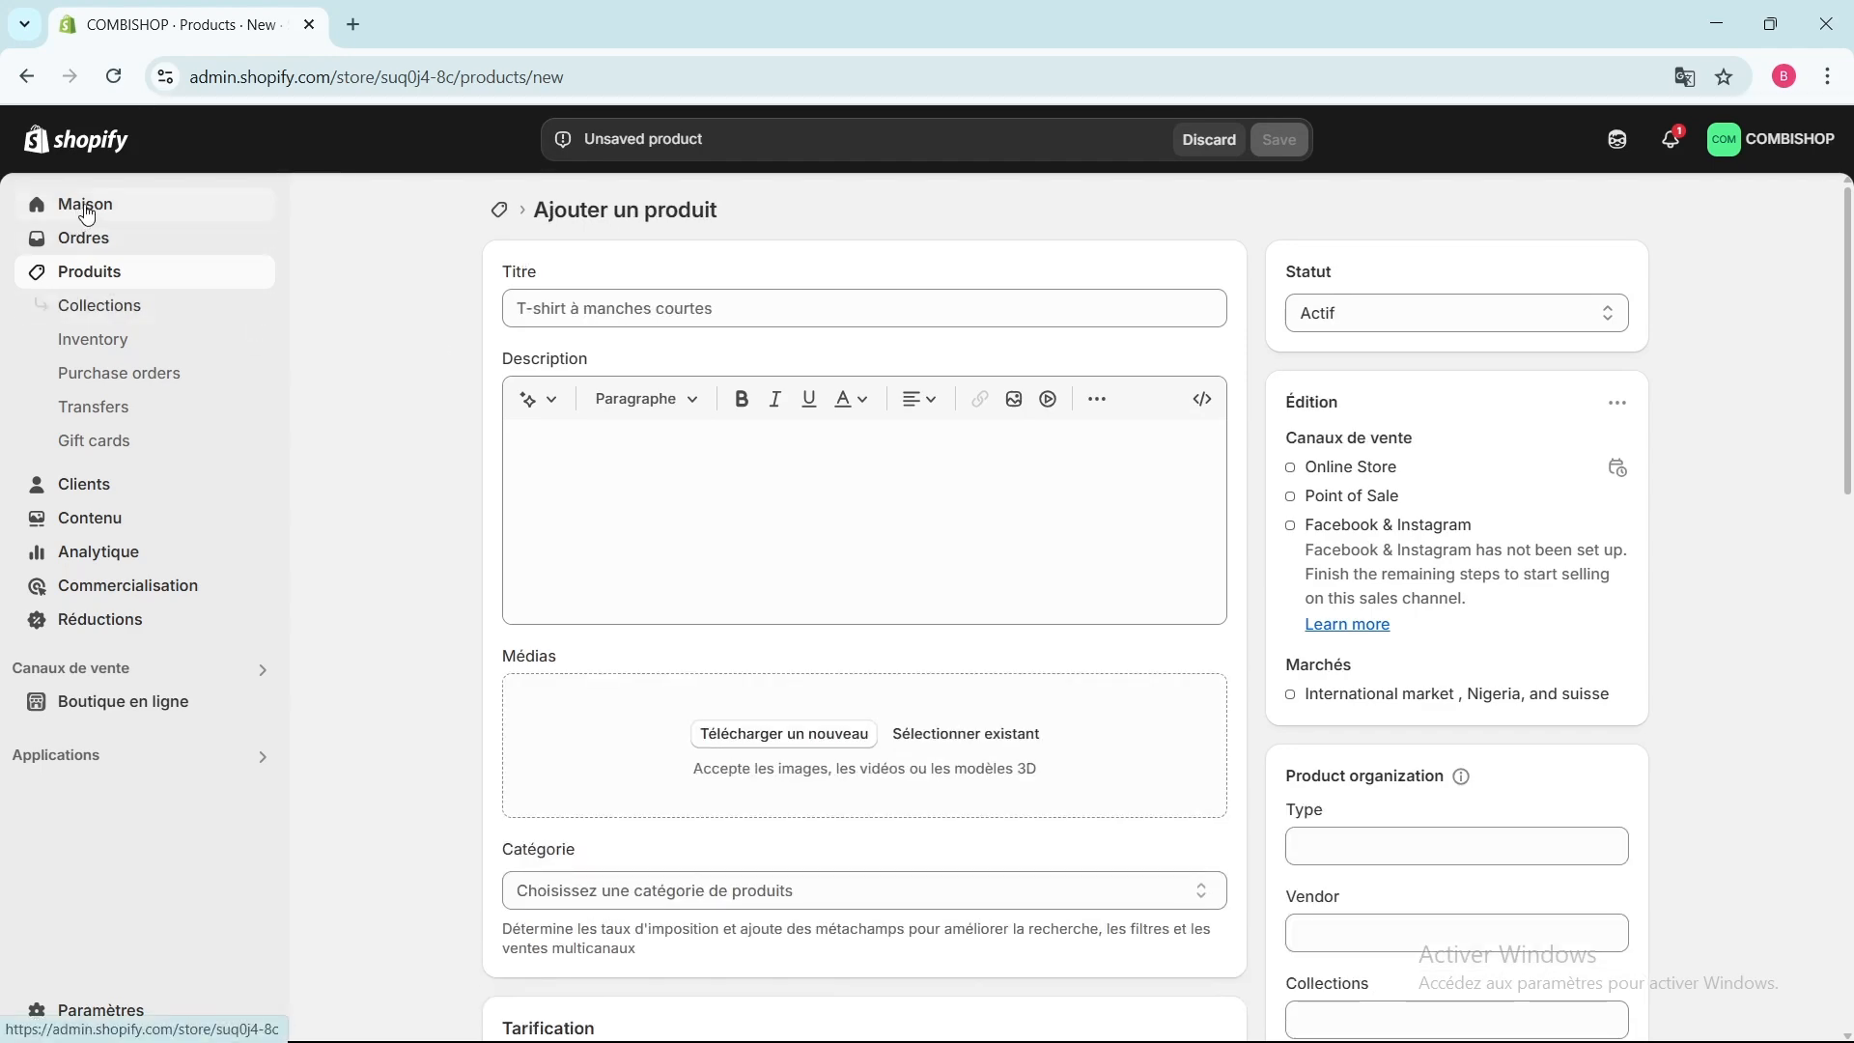
click(87, 210)
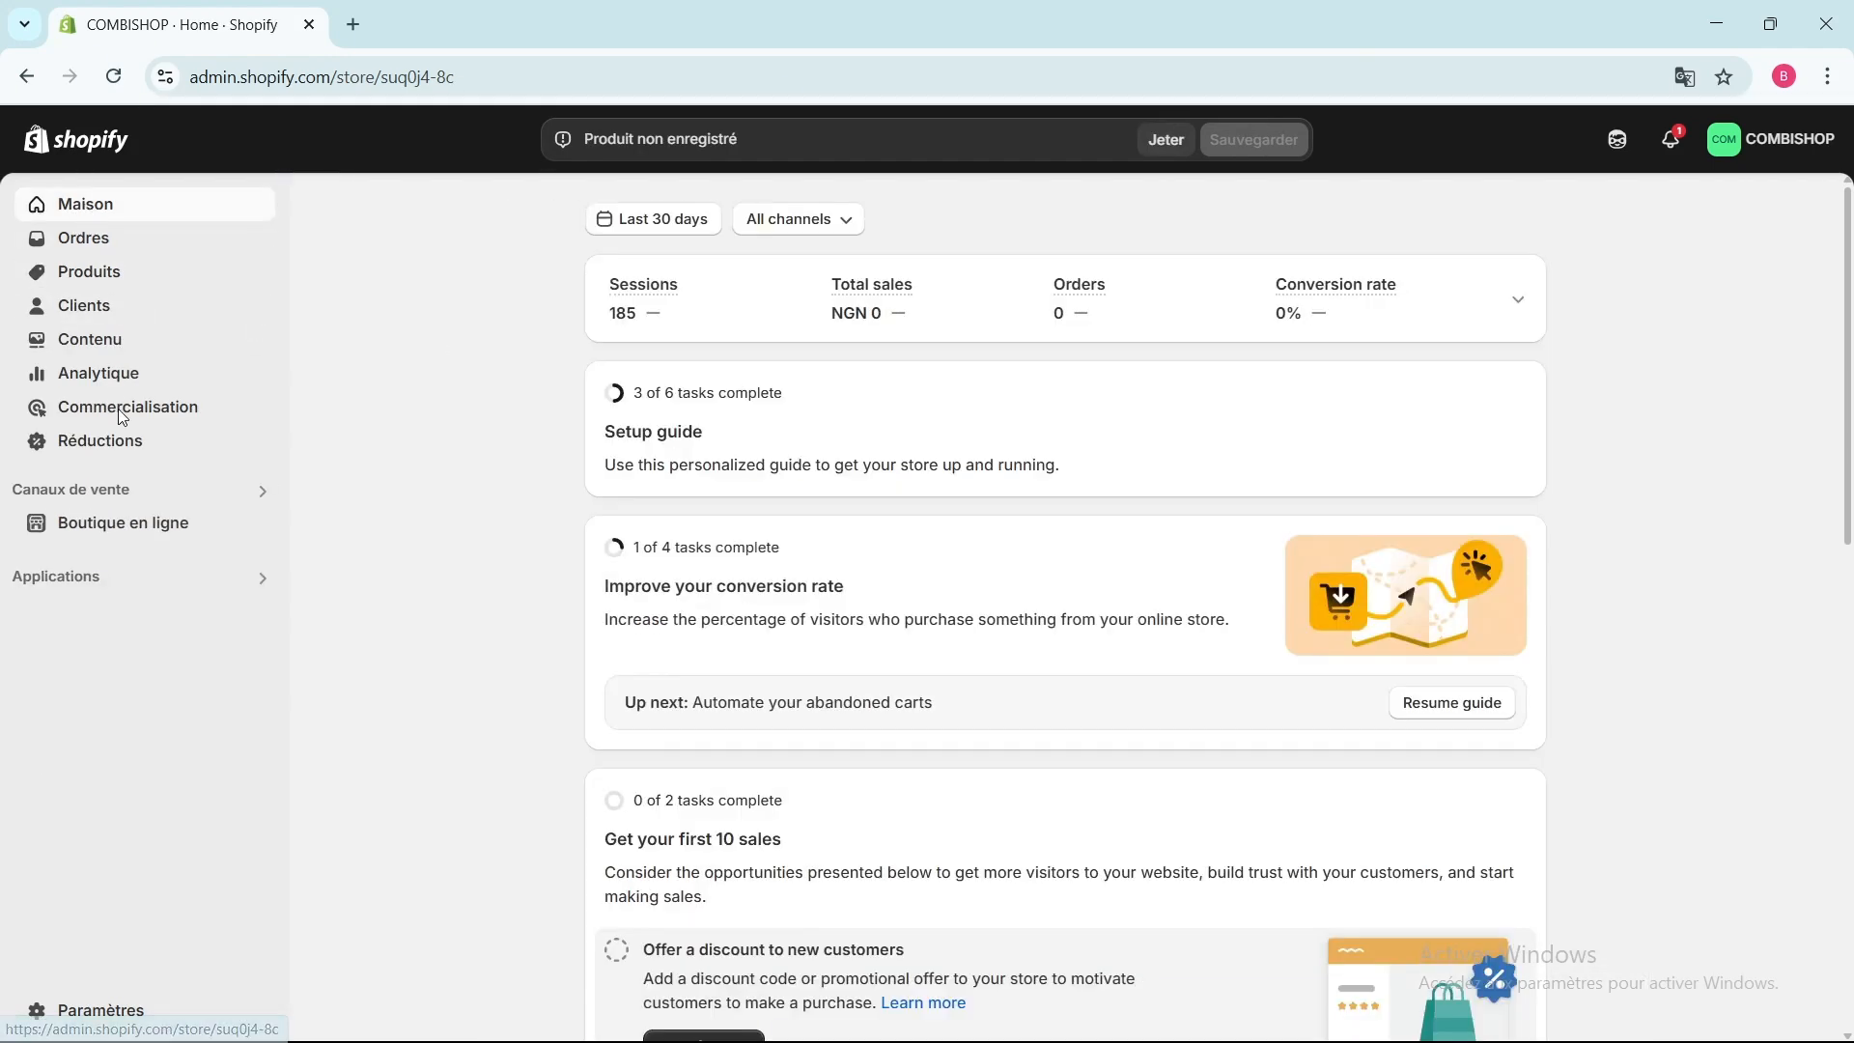
Open the online store's storefront and browse the featured products, product bundle section and email signup on its home page.
click(255, 523)
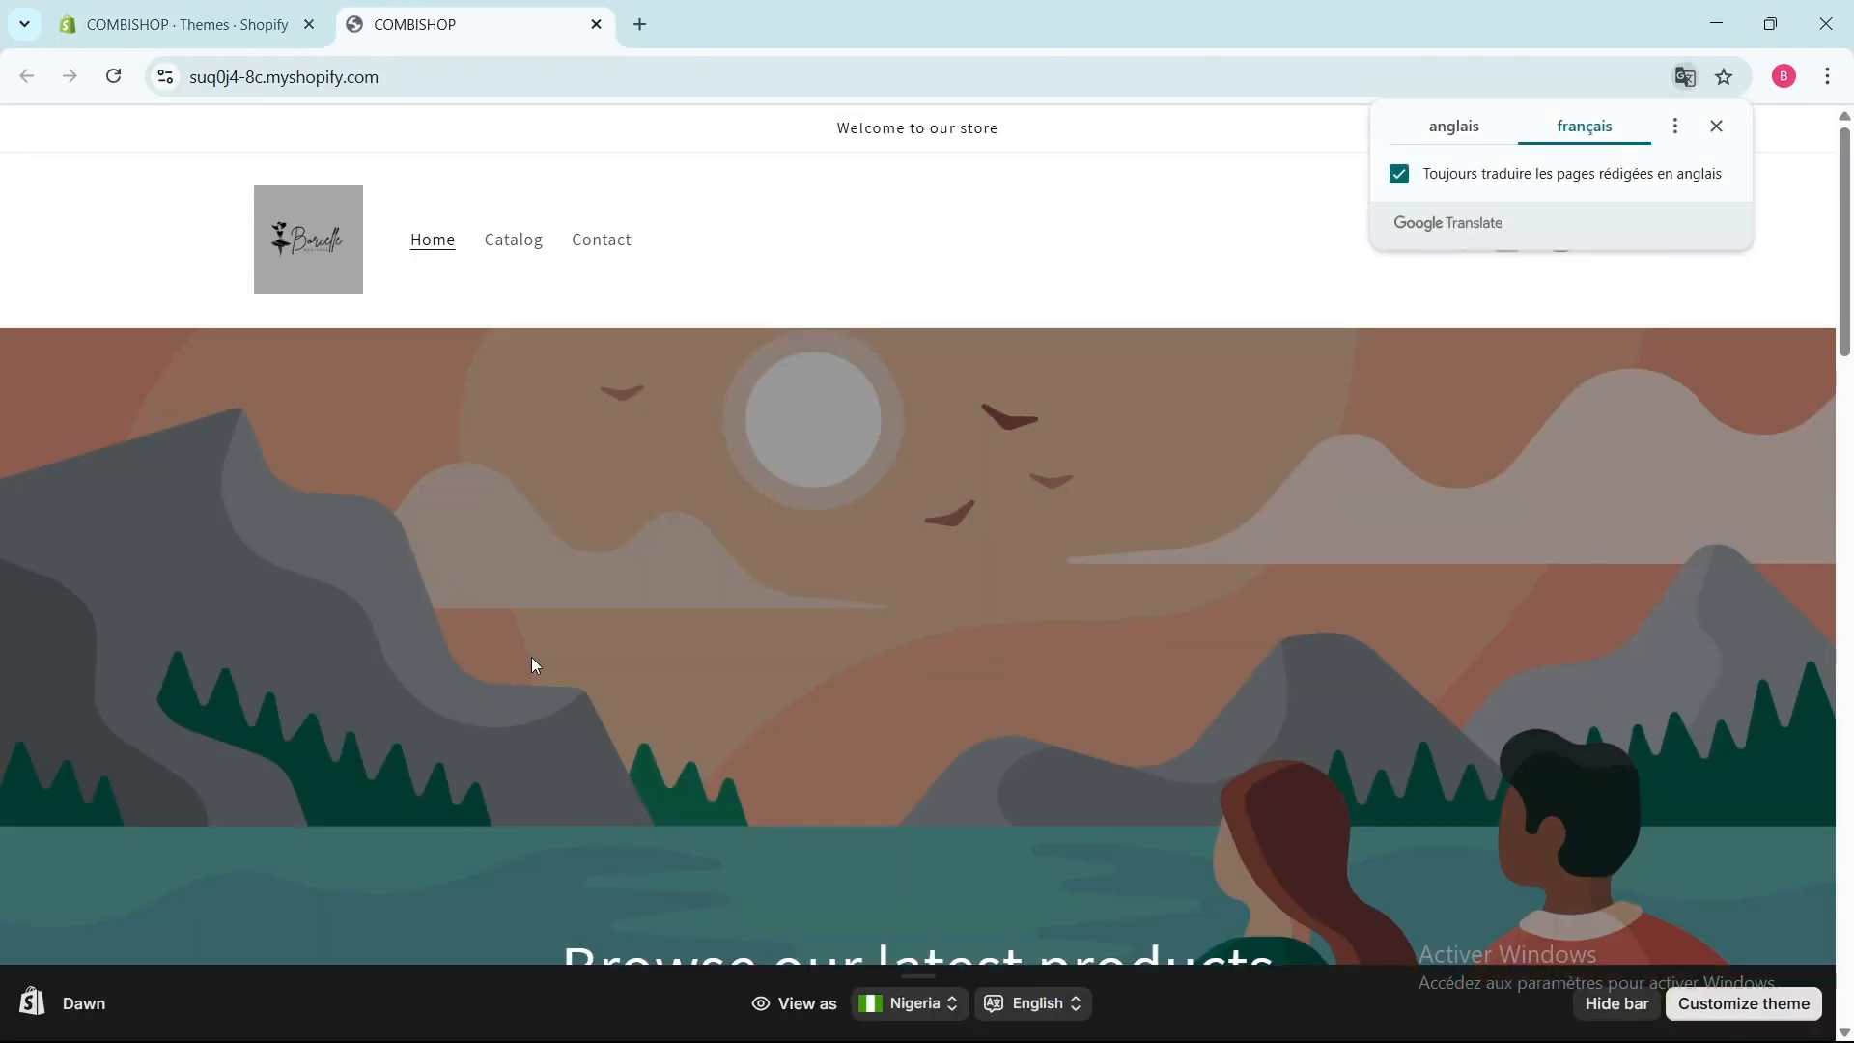
scroll(763, 629, down, 10)
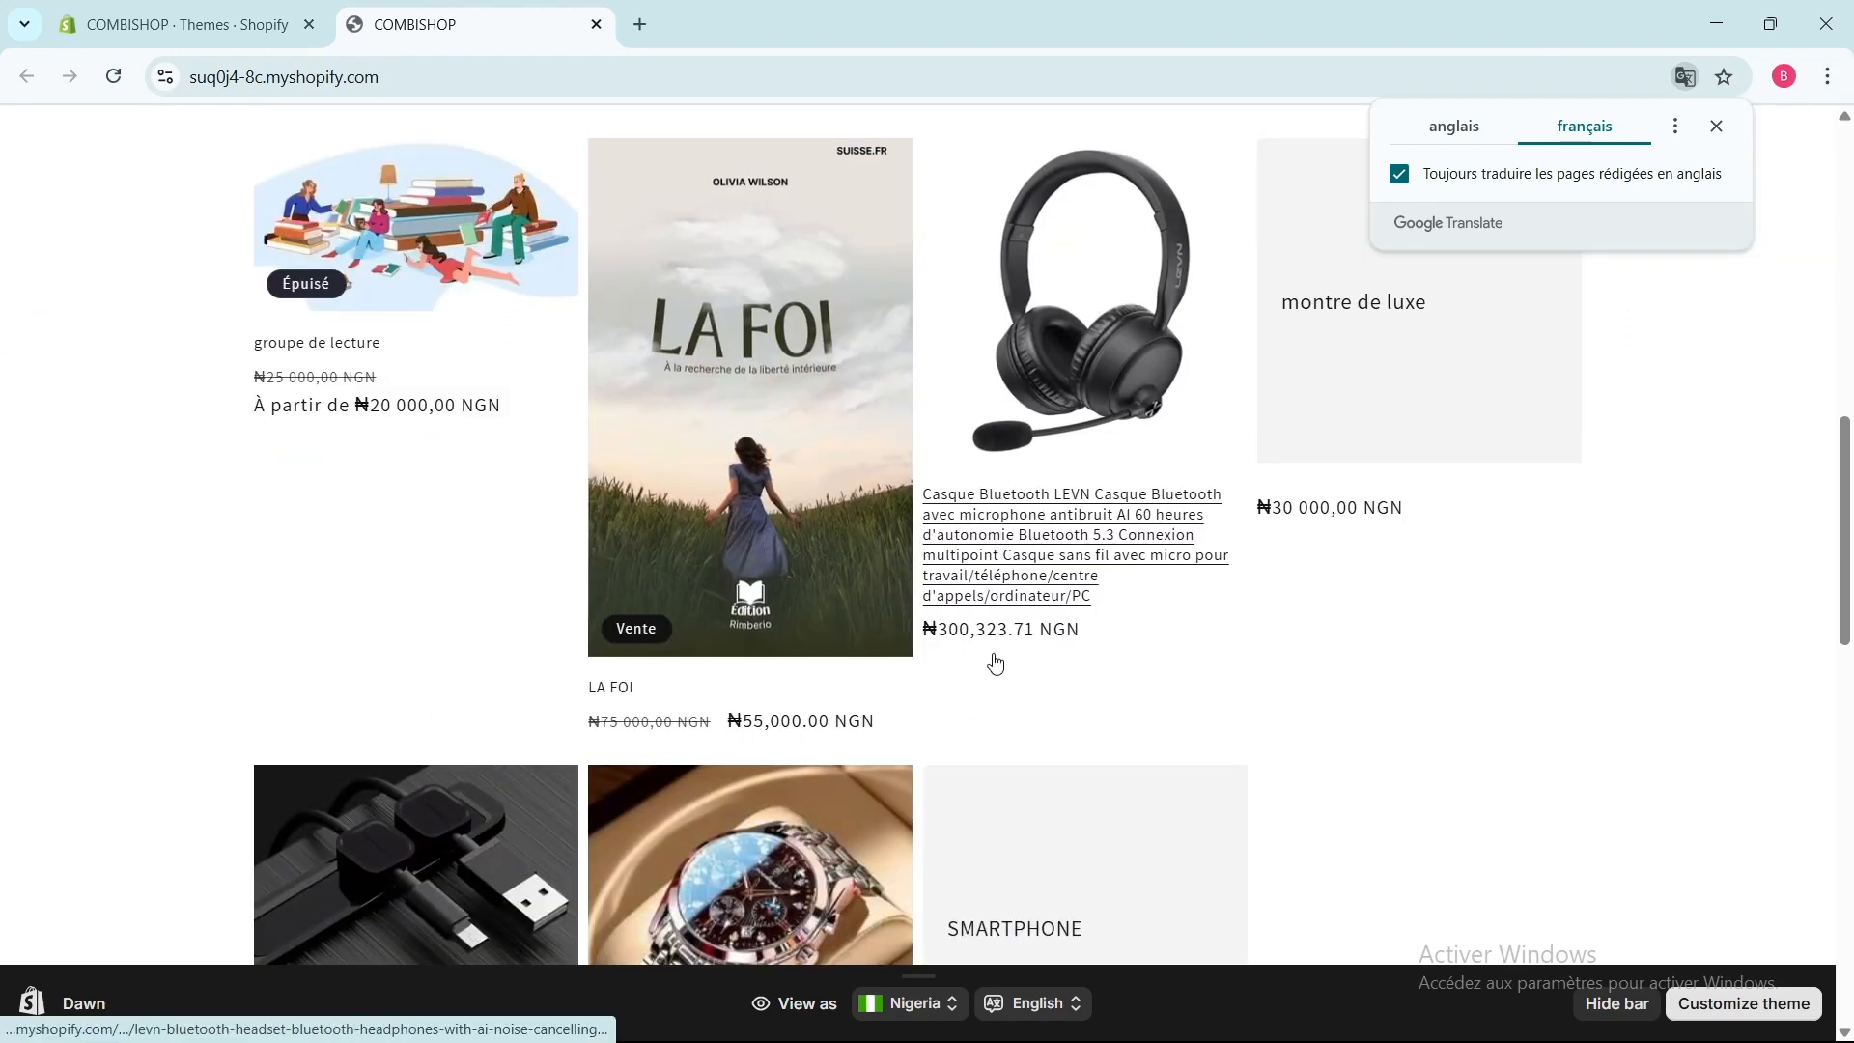
scroll(996, 662, down, 2)
scroll(996, 663, down, 10)
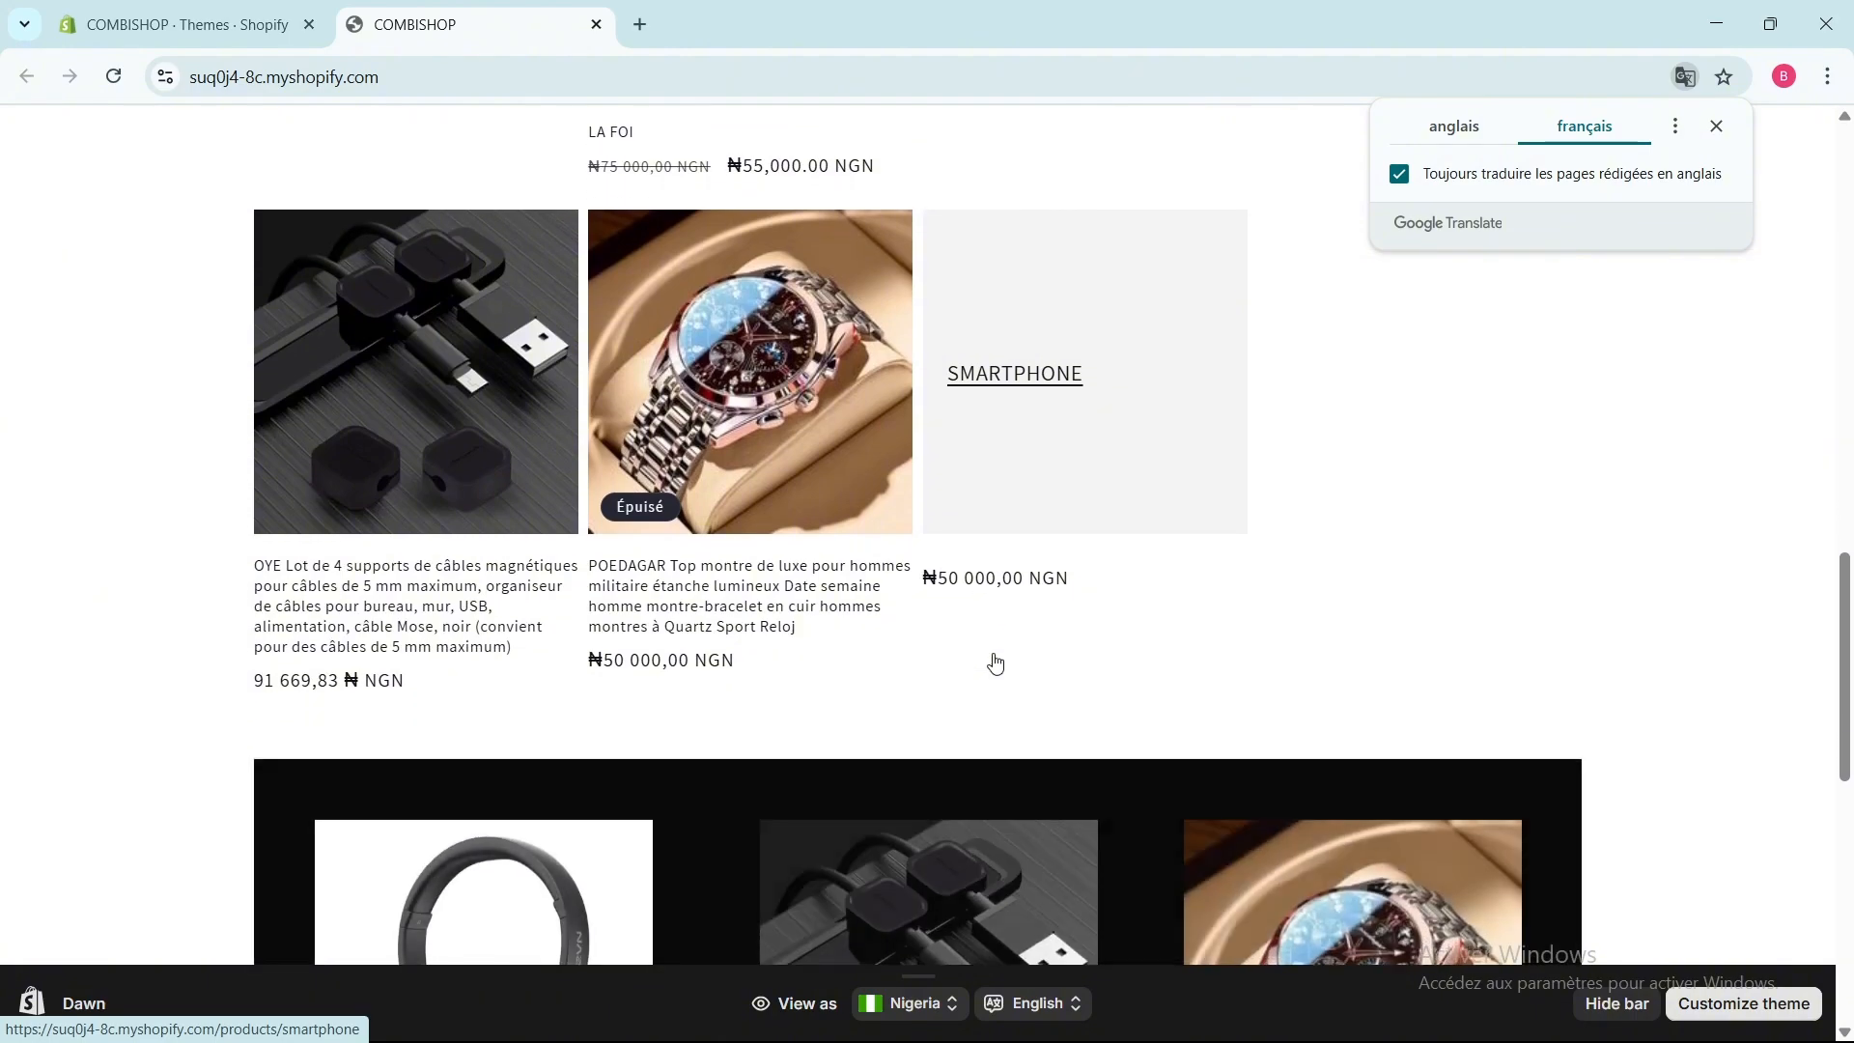
scroll(995, 661, down, 4)
scroll(994, 661, up, 10)
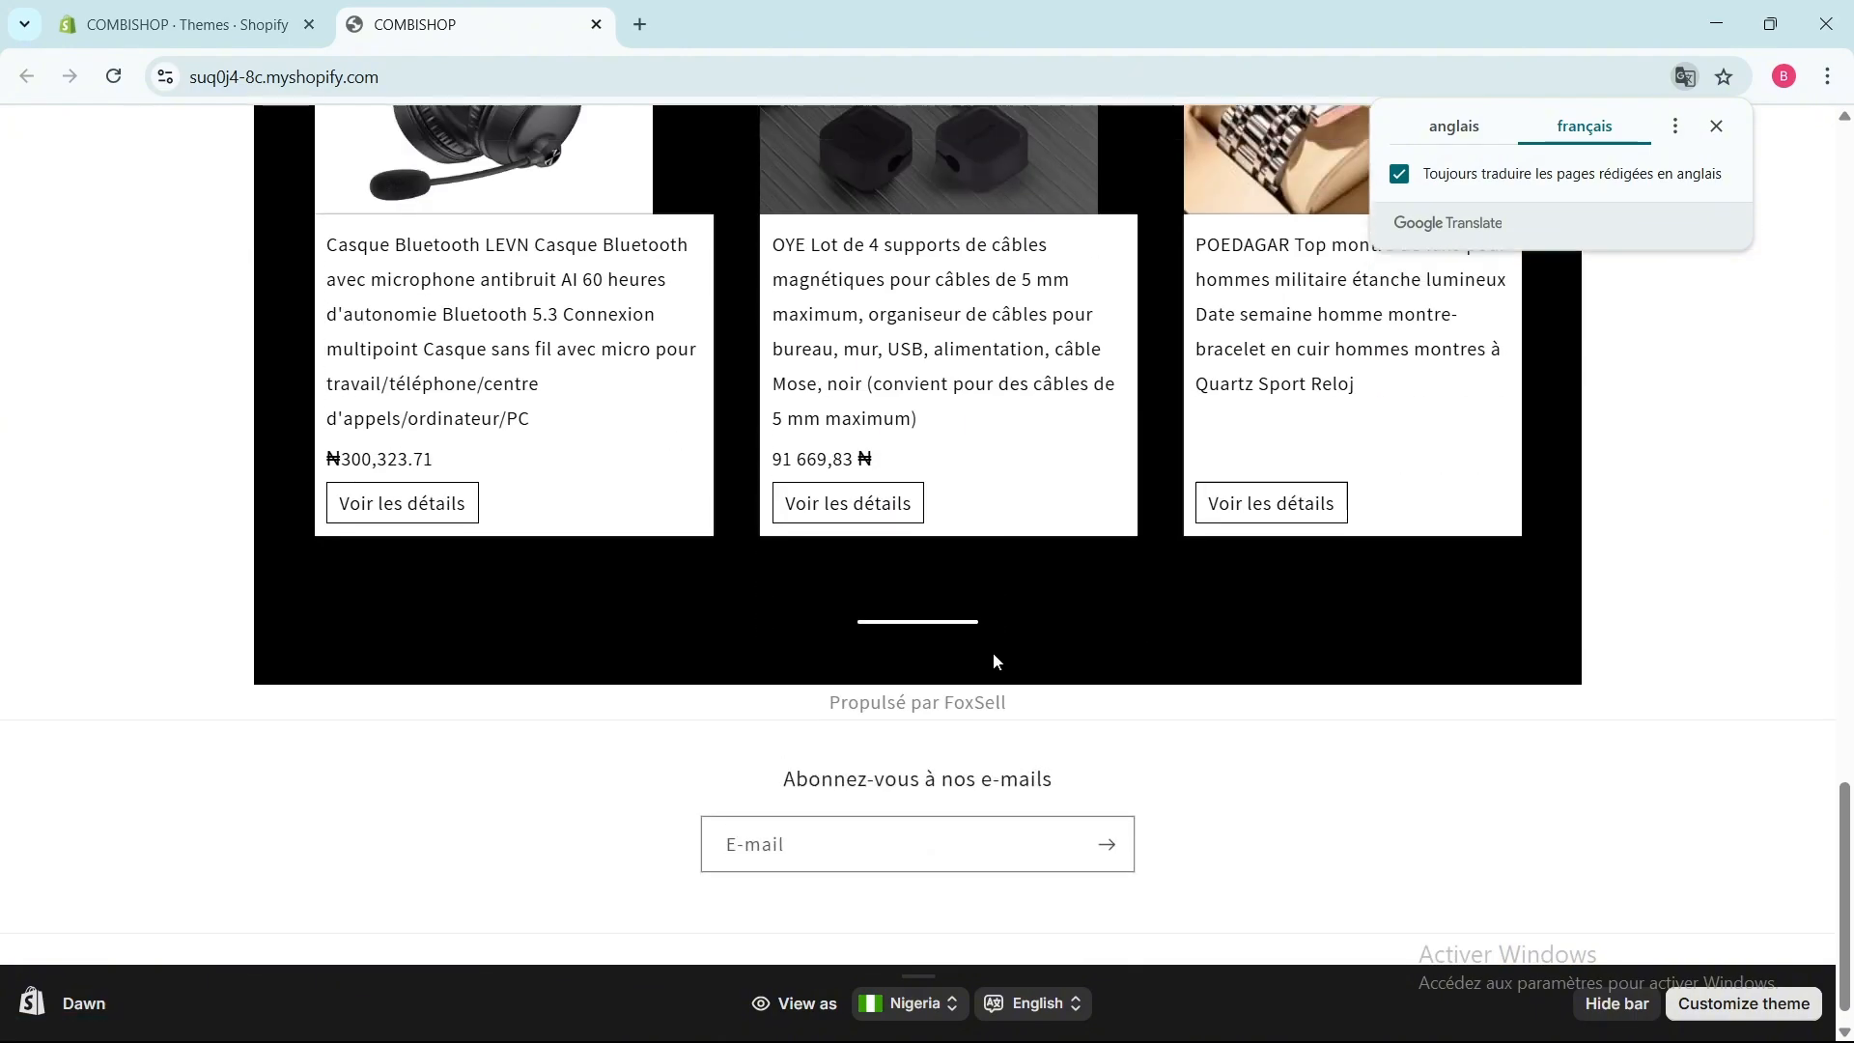
scroll(996, 663, down, 2)
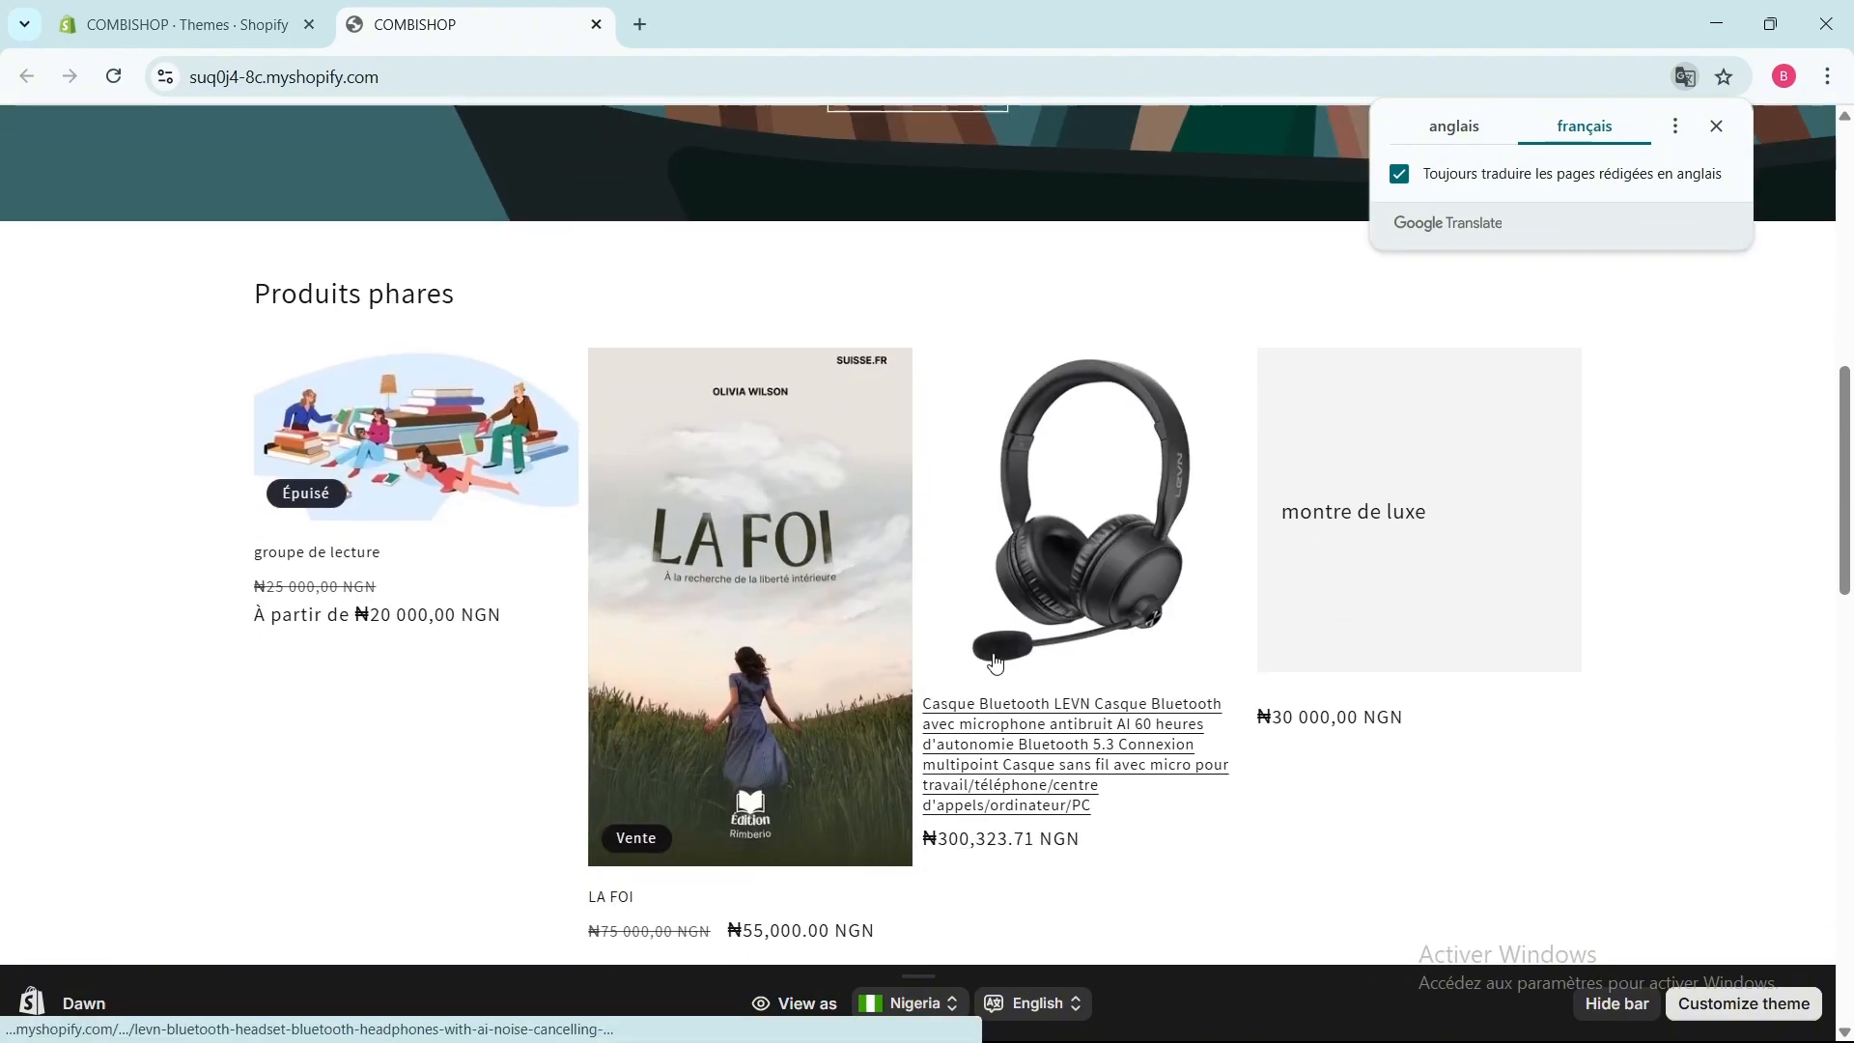
Open the LEVN Bluetooth headset's product page and examine its price, size, quantity, purchase options, delivery timeline and description.
click(1116, 519)
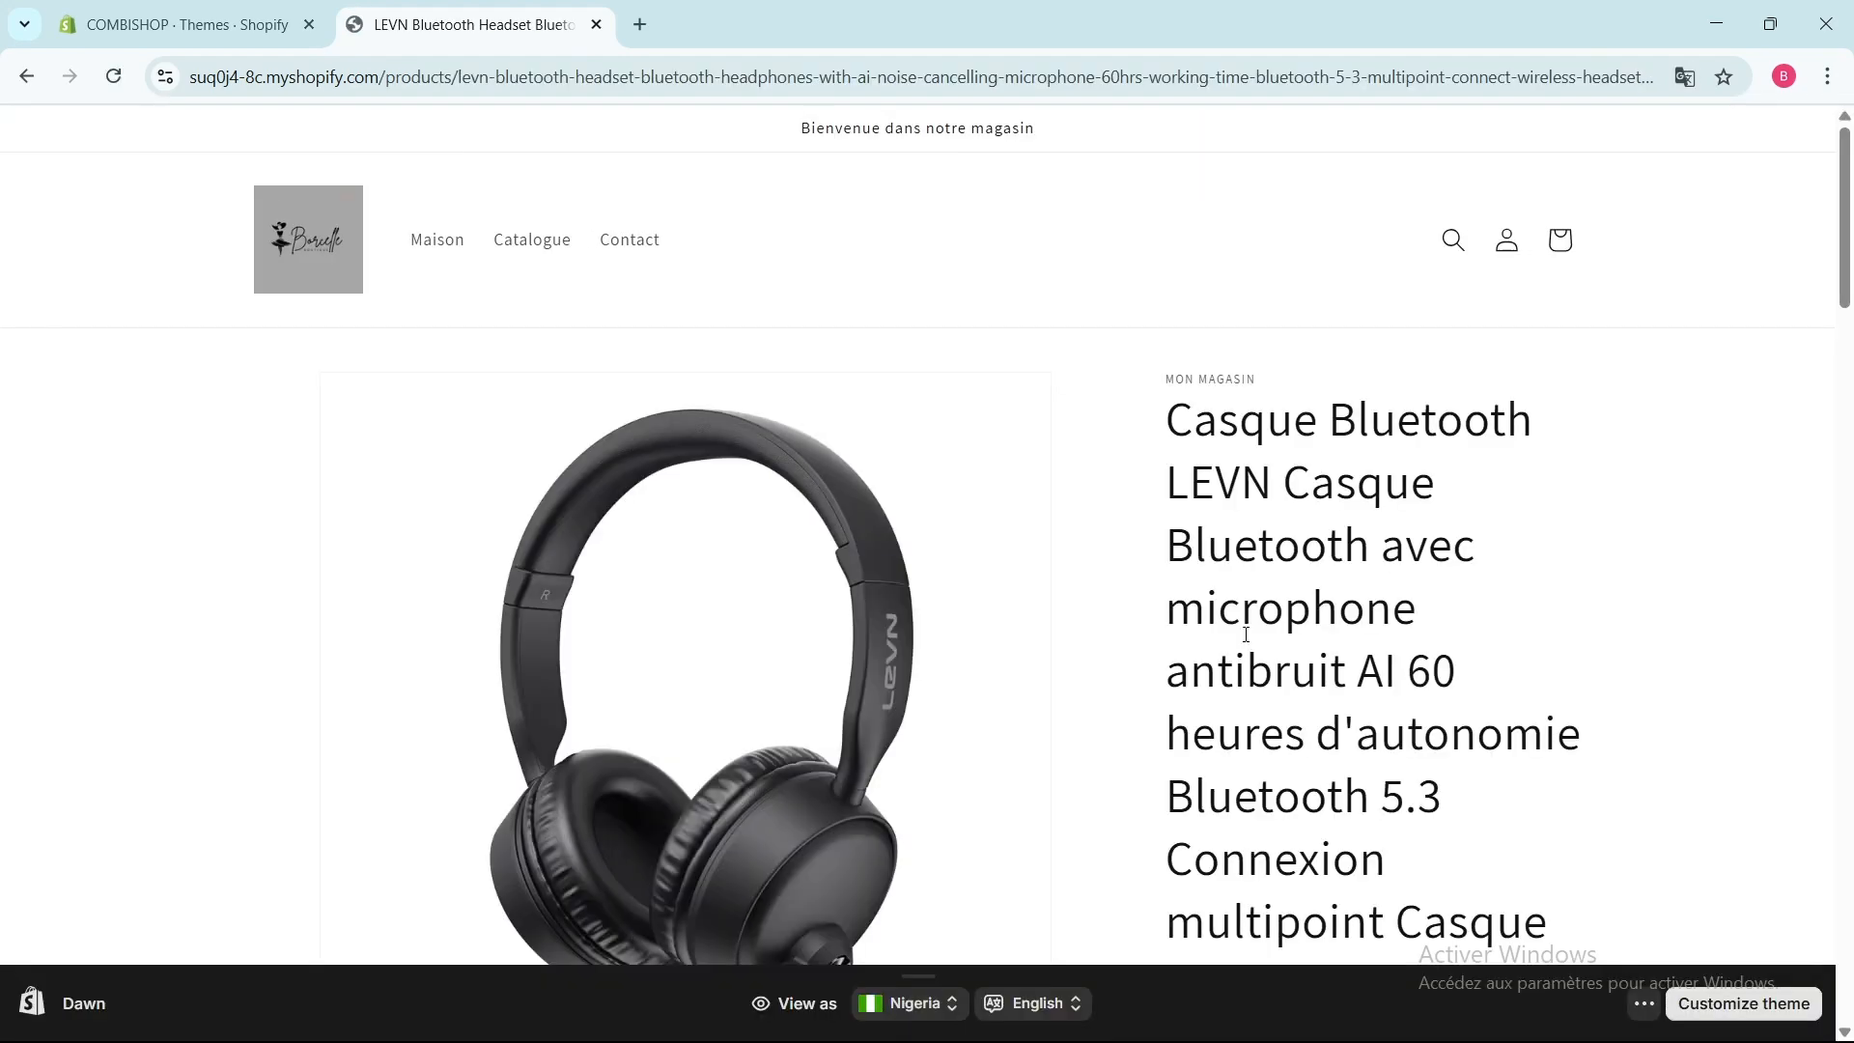
scroll(1246, 634, down, 8)
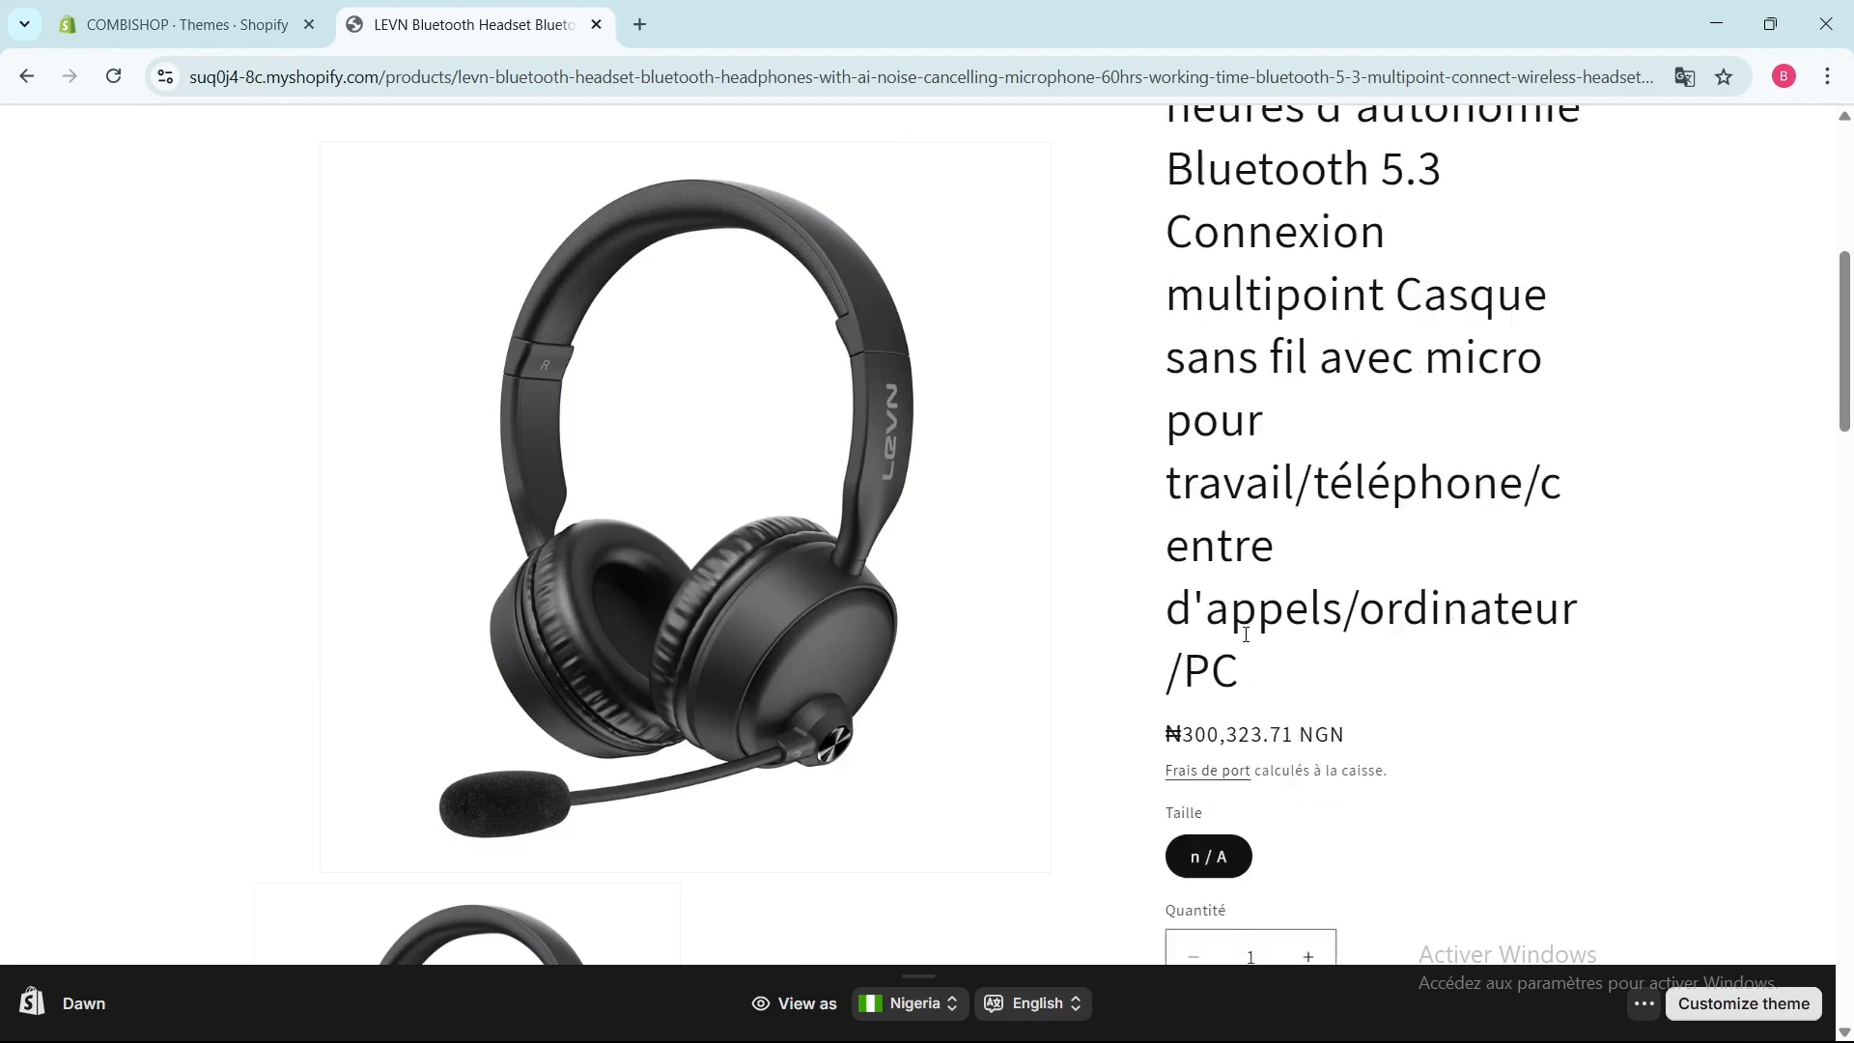
scroll(1246, 642, down, 2)
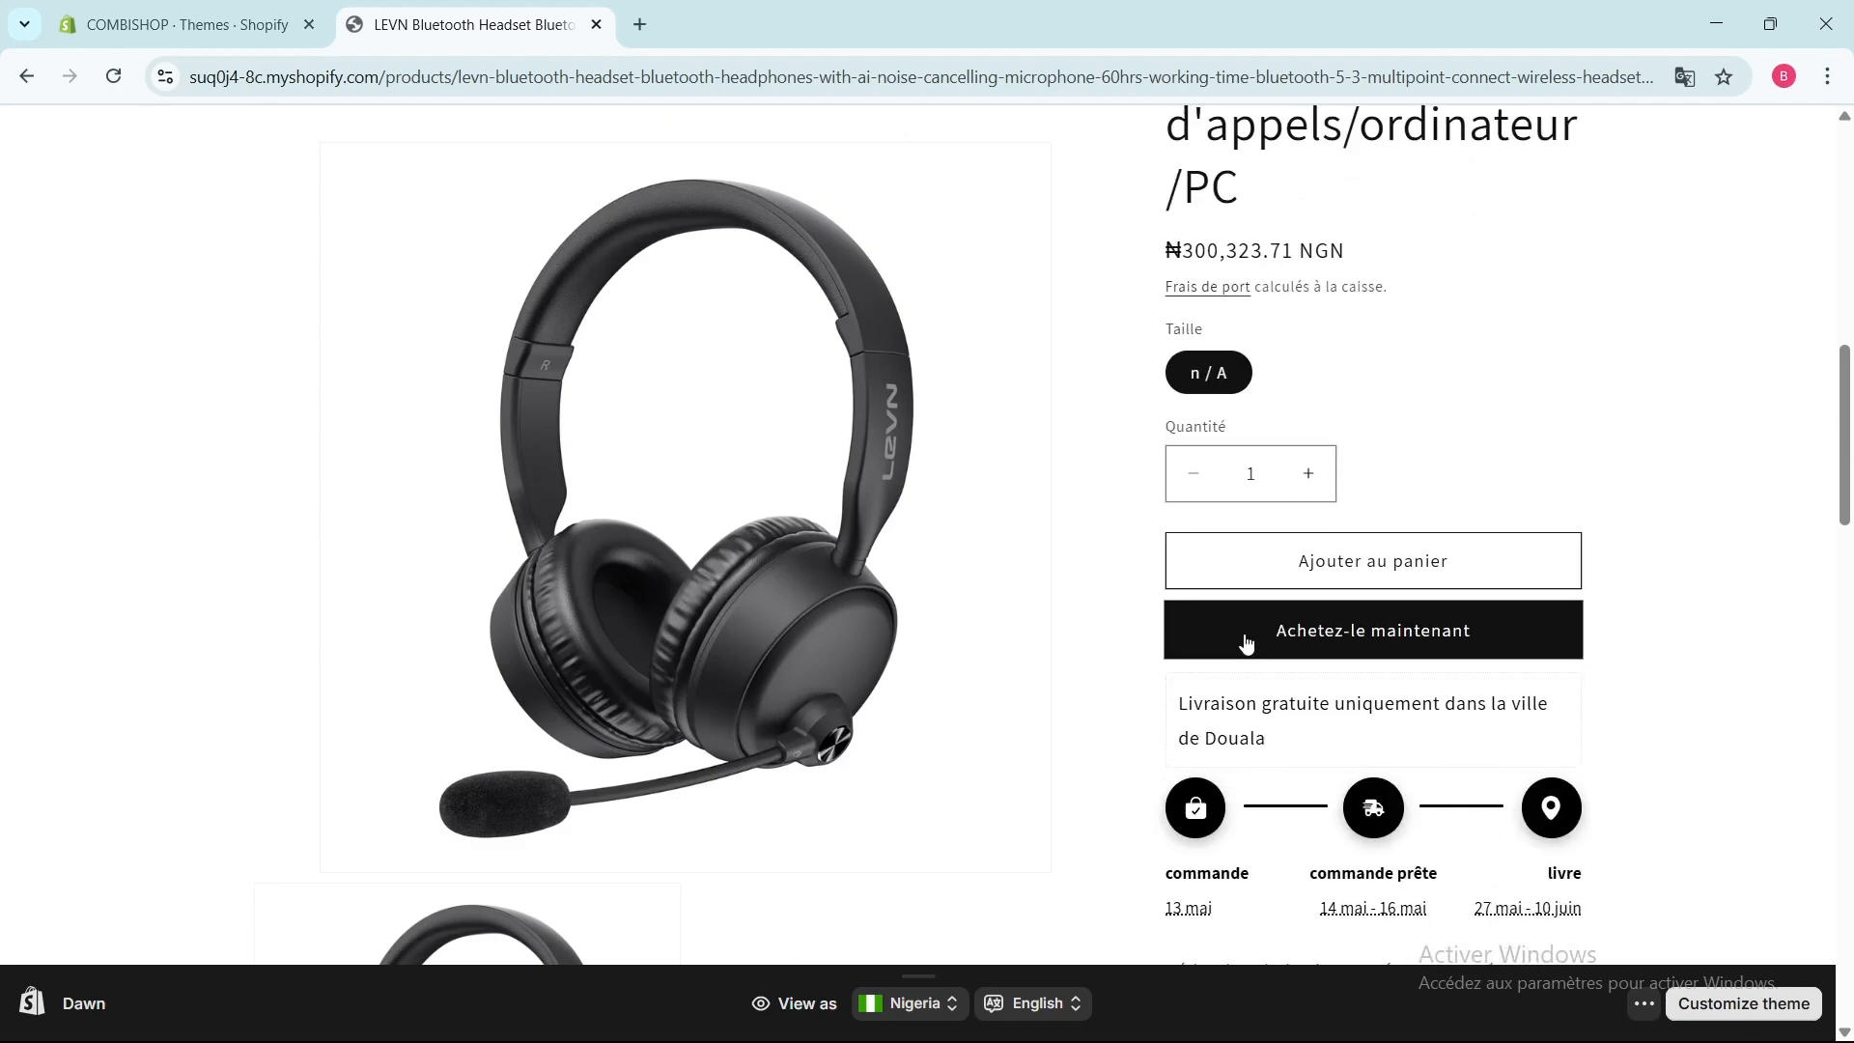
scroll(1031, 692, down, 5)
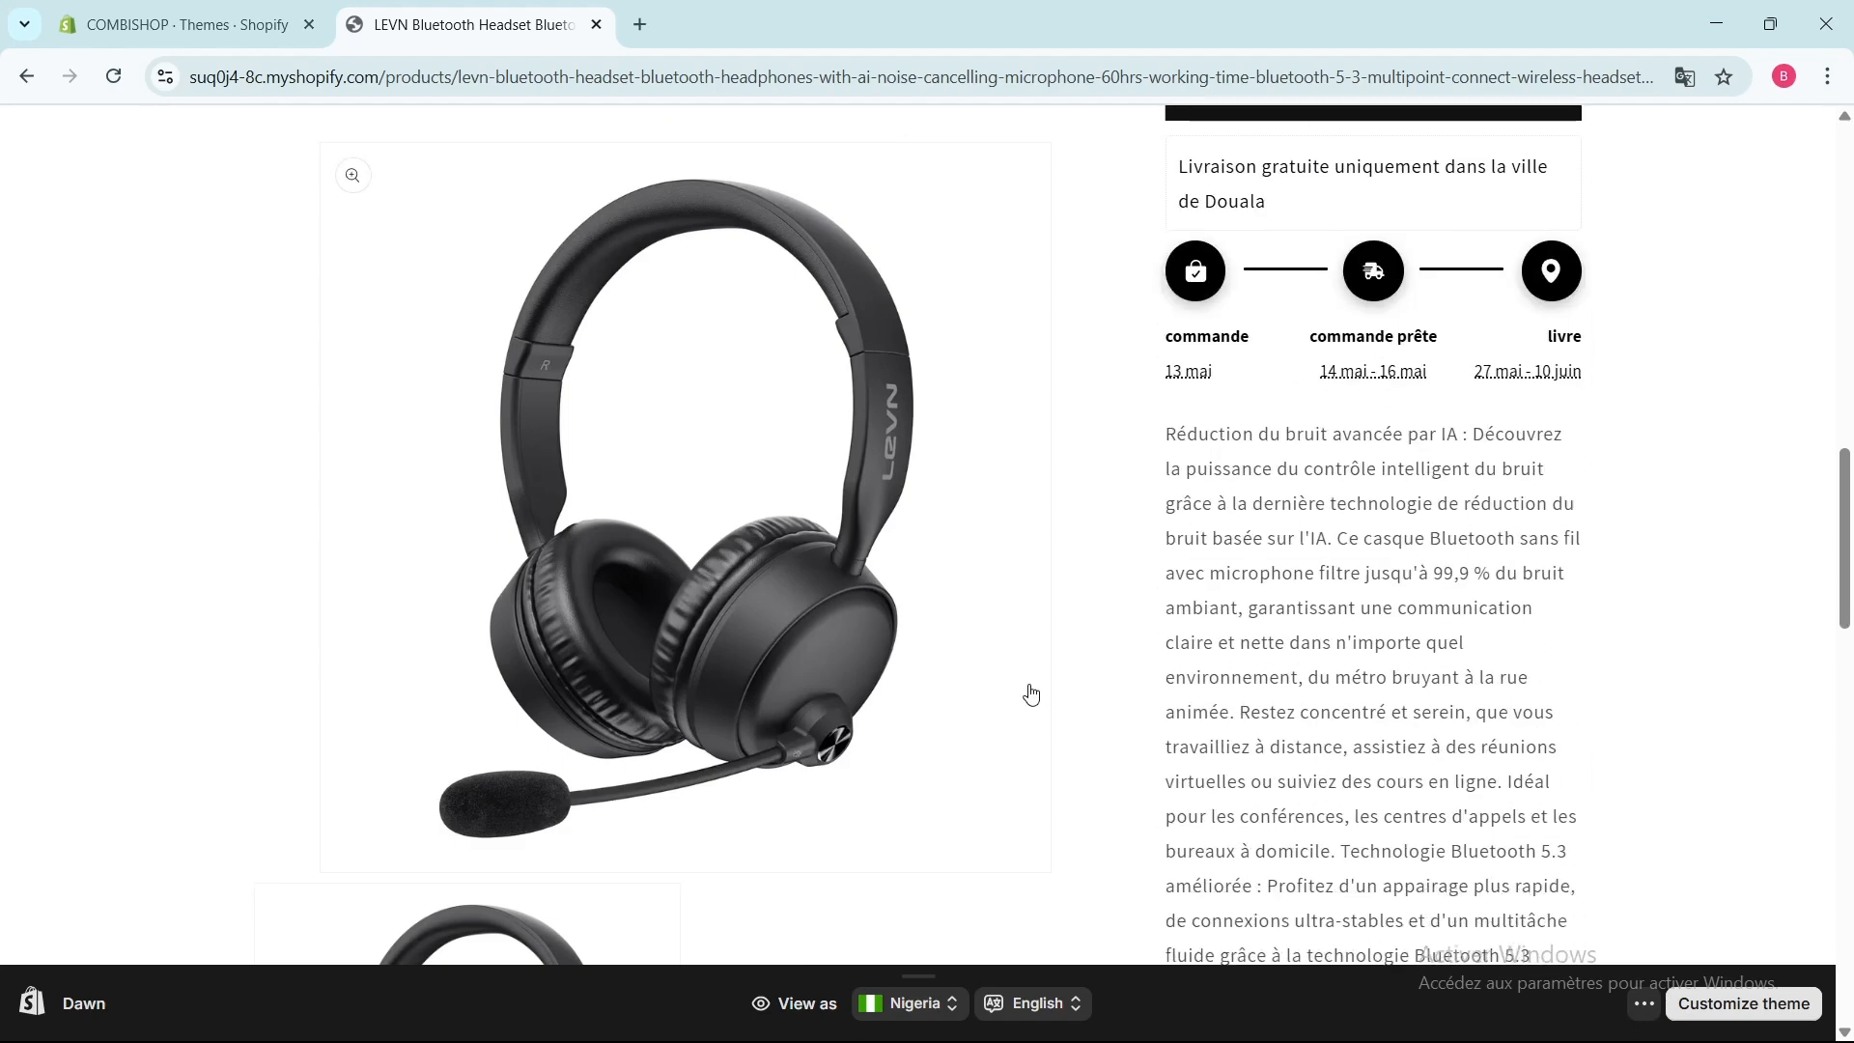
scroll(1030, 692, up, 10)
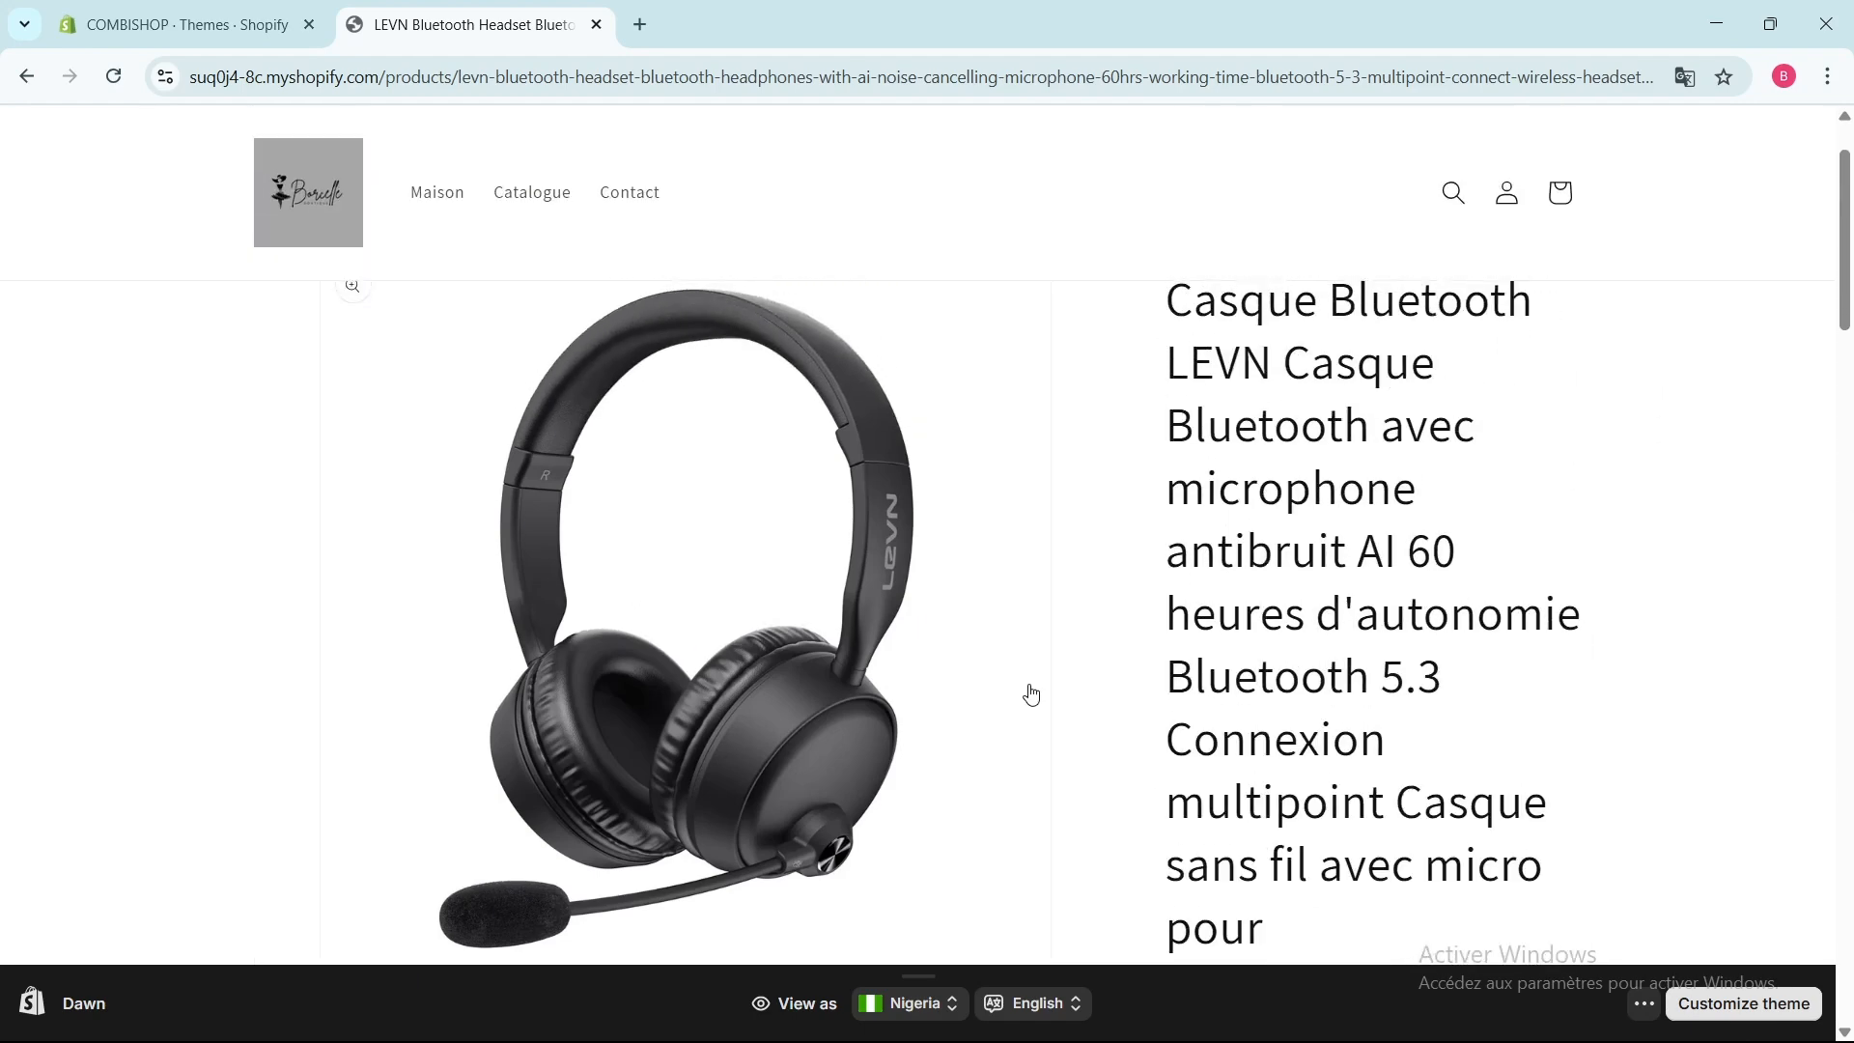
scroll(1284, 664, down, 1)
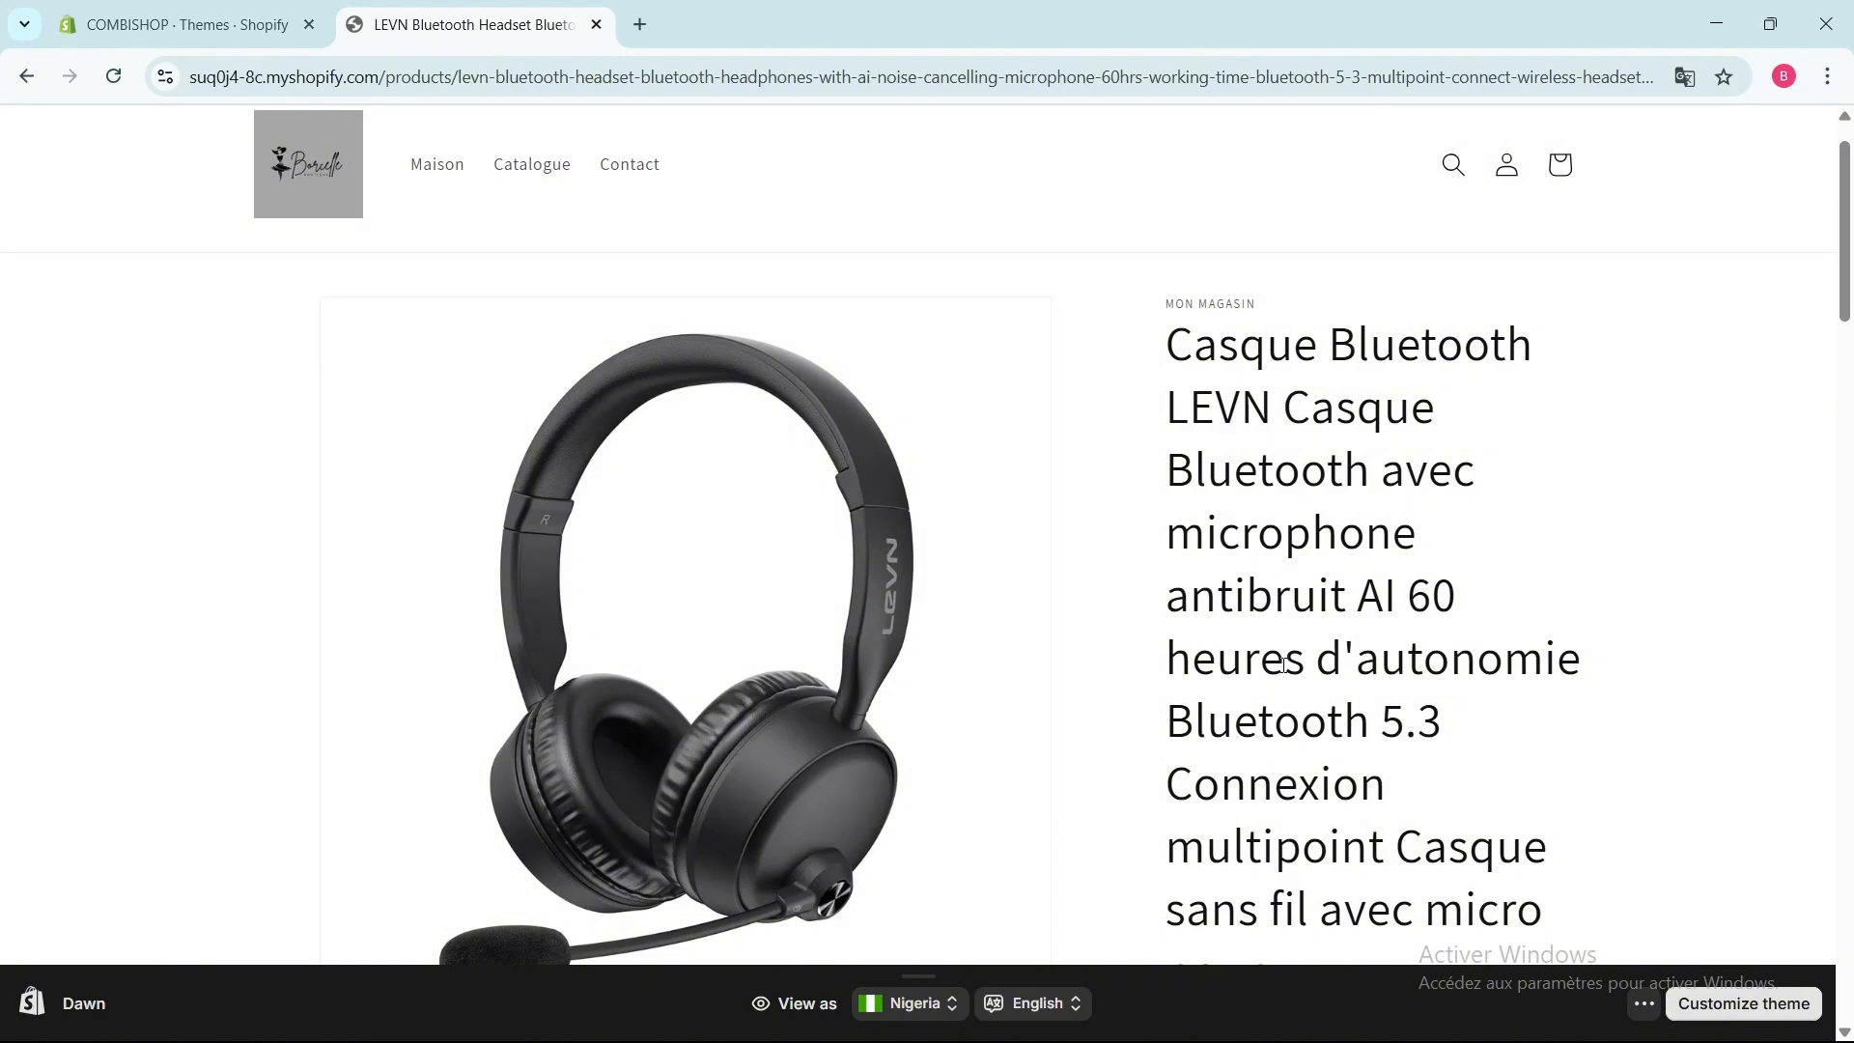
scroll(1284, 664, down, 5)
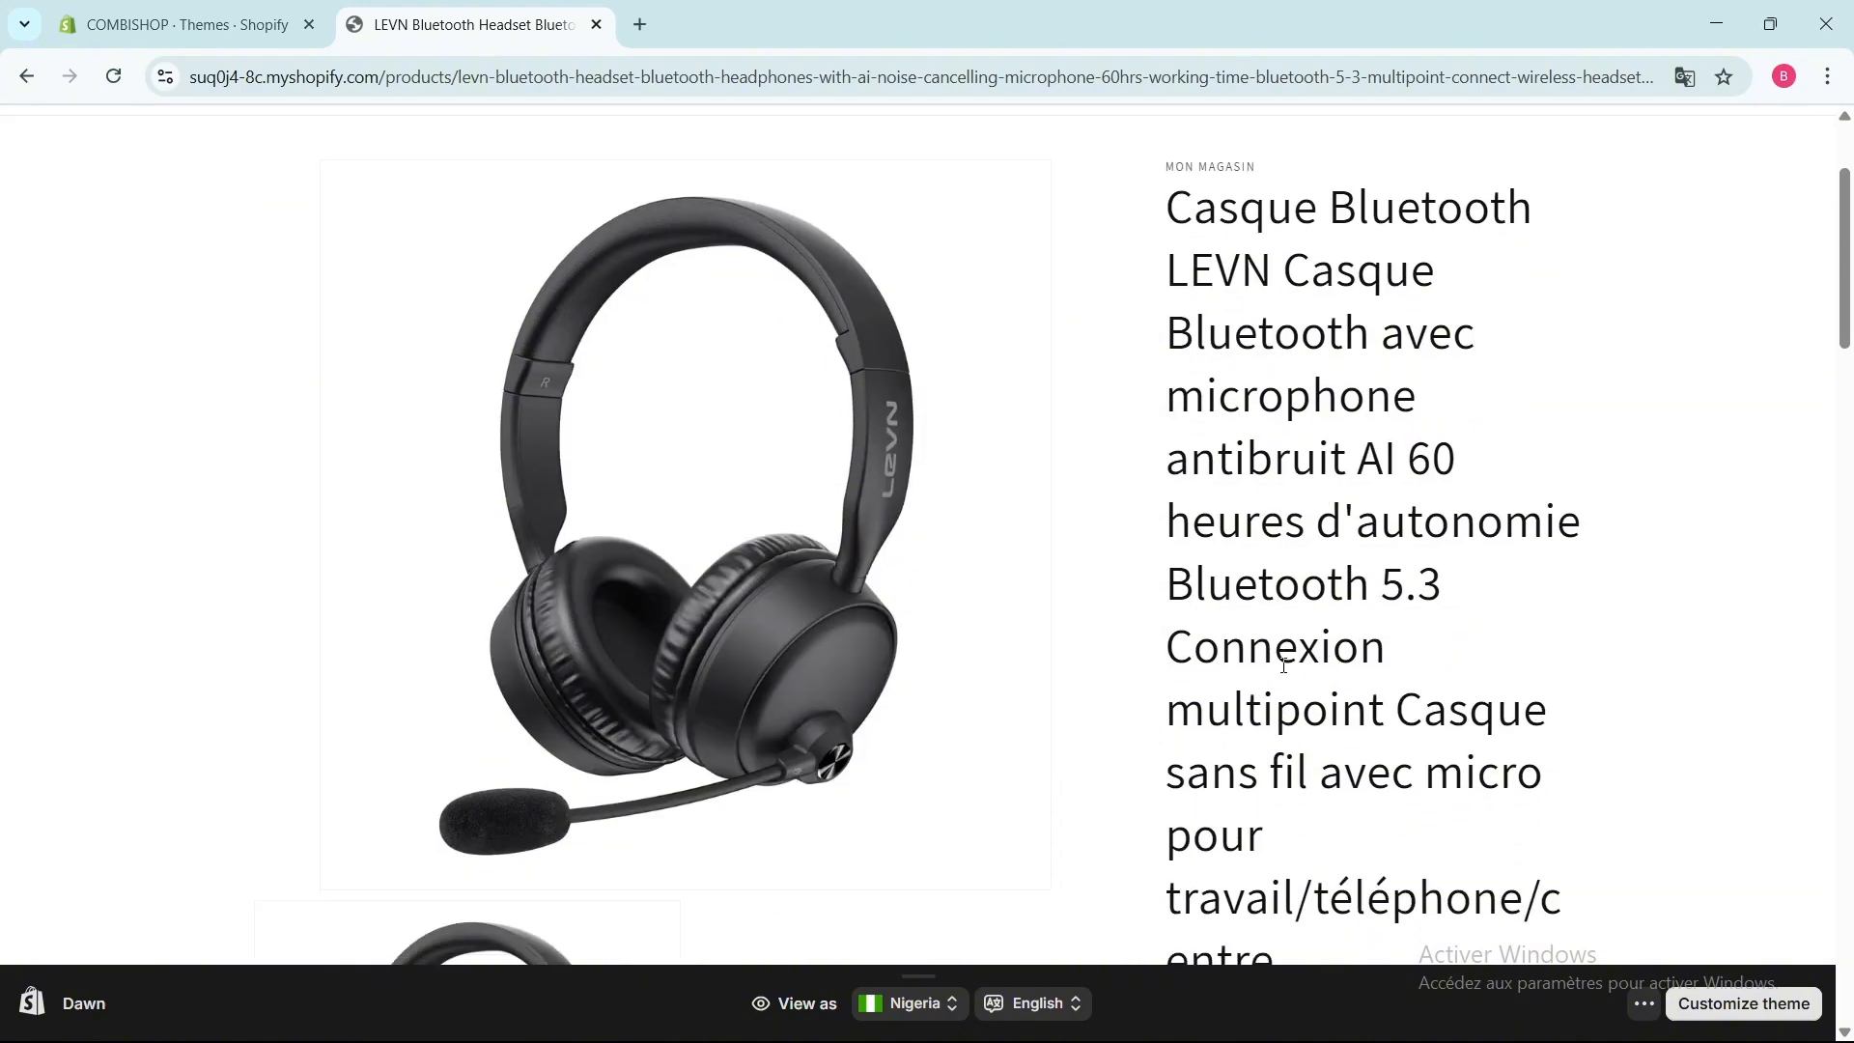
scroll(1284, 665, down, 3)
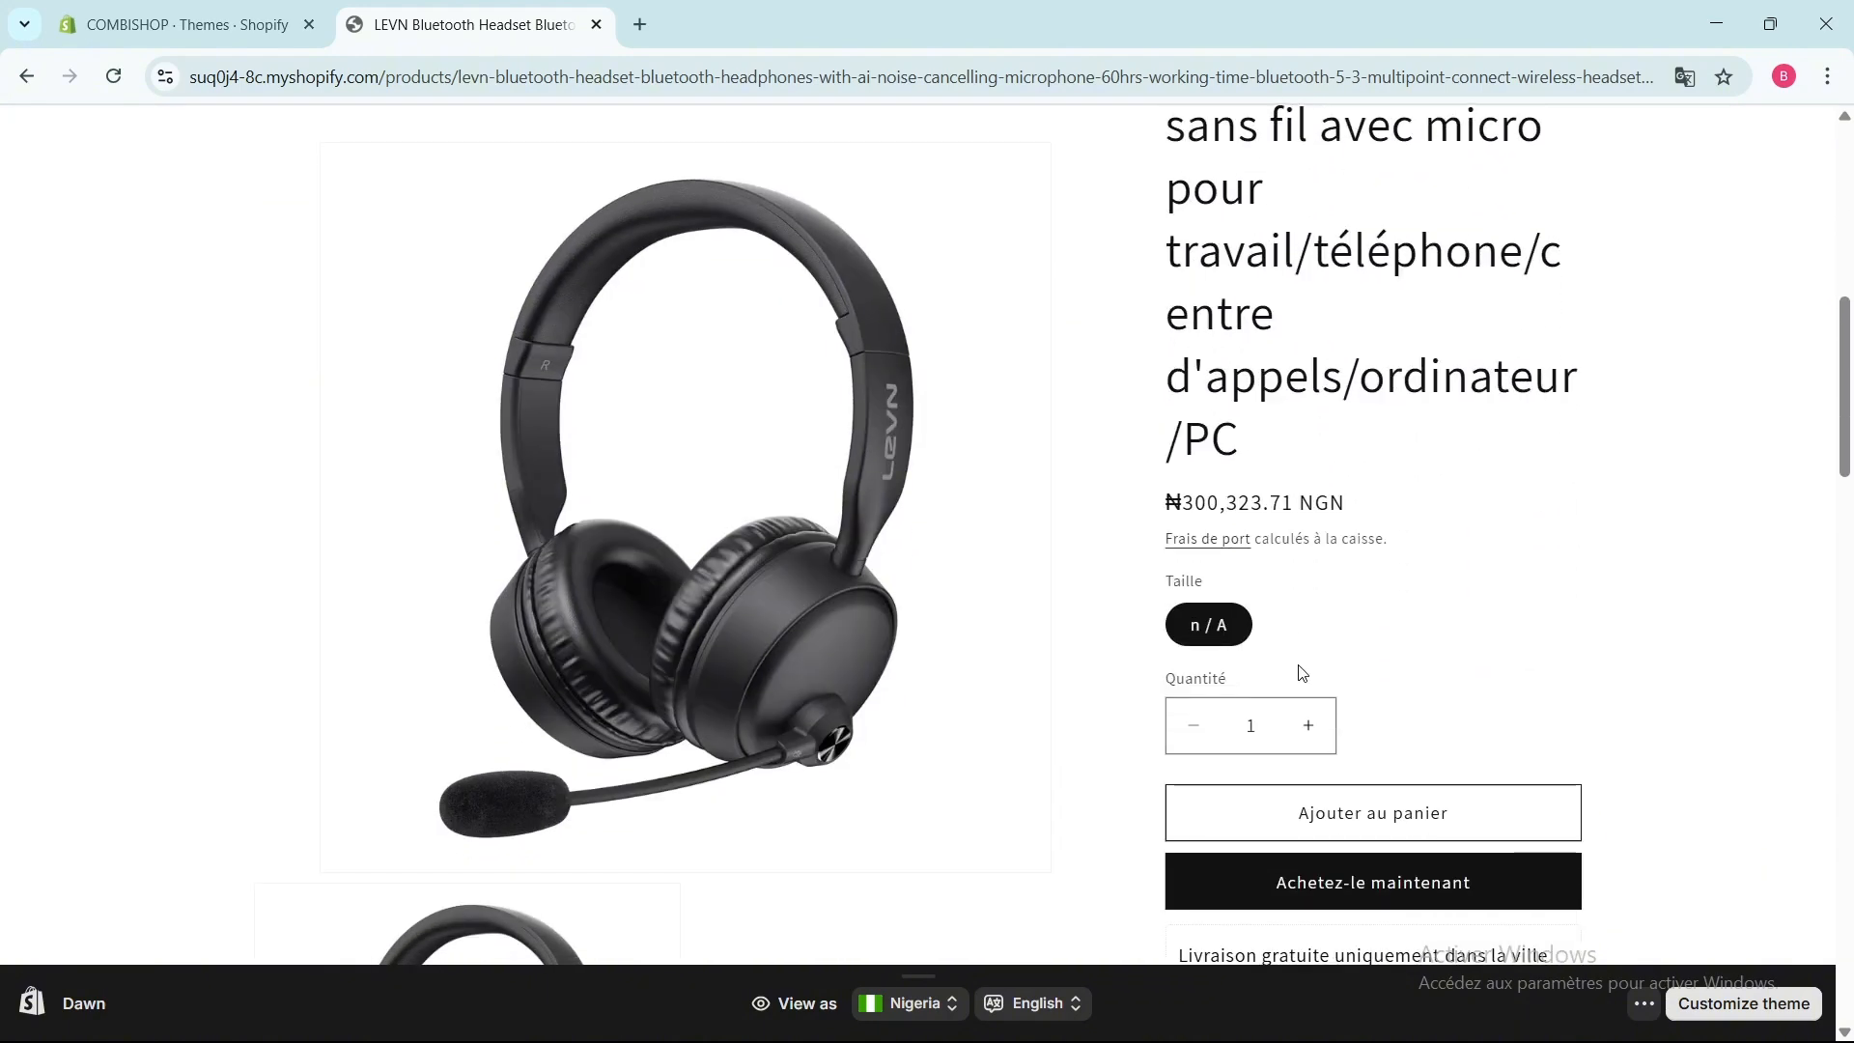
scroll(1432, 728, down, 2)
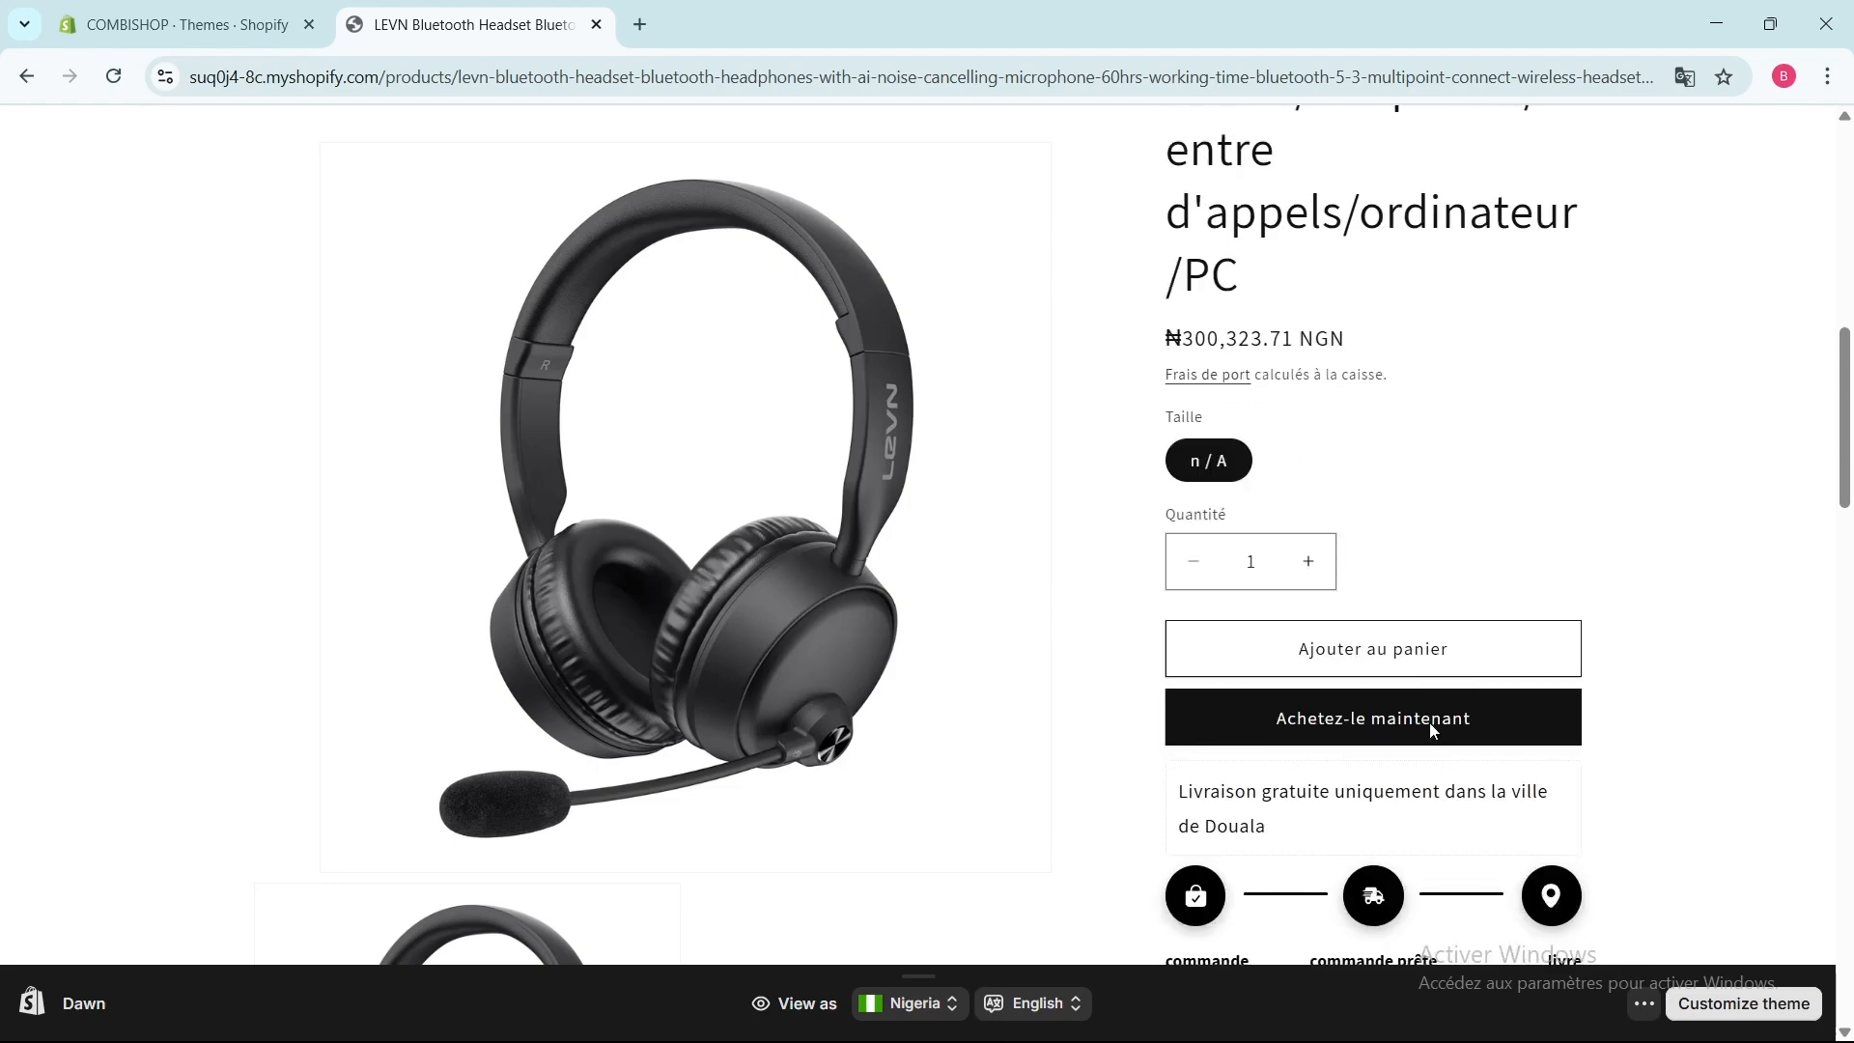
Start an immediate purchase of the headset and examine the checkout's contact, delivery, shipping method, payment and order summary sections.
click(1338, 712)
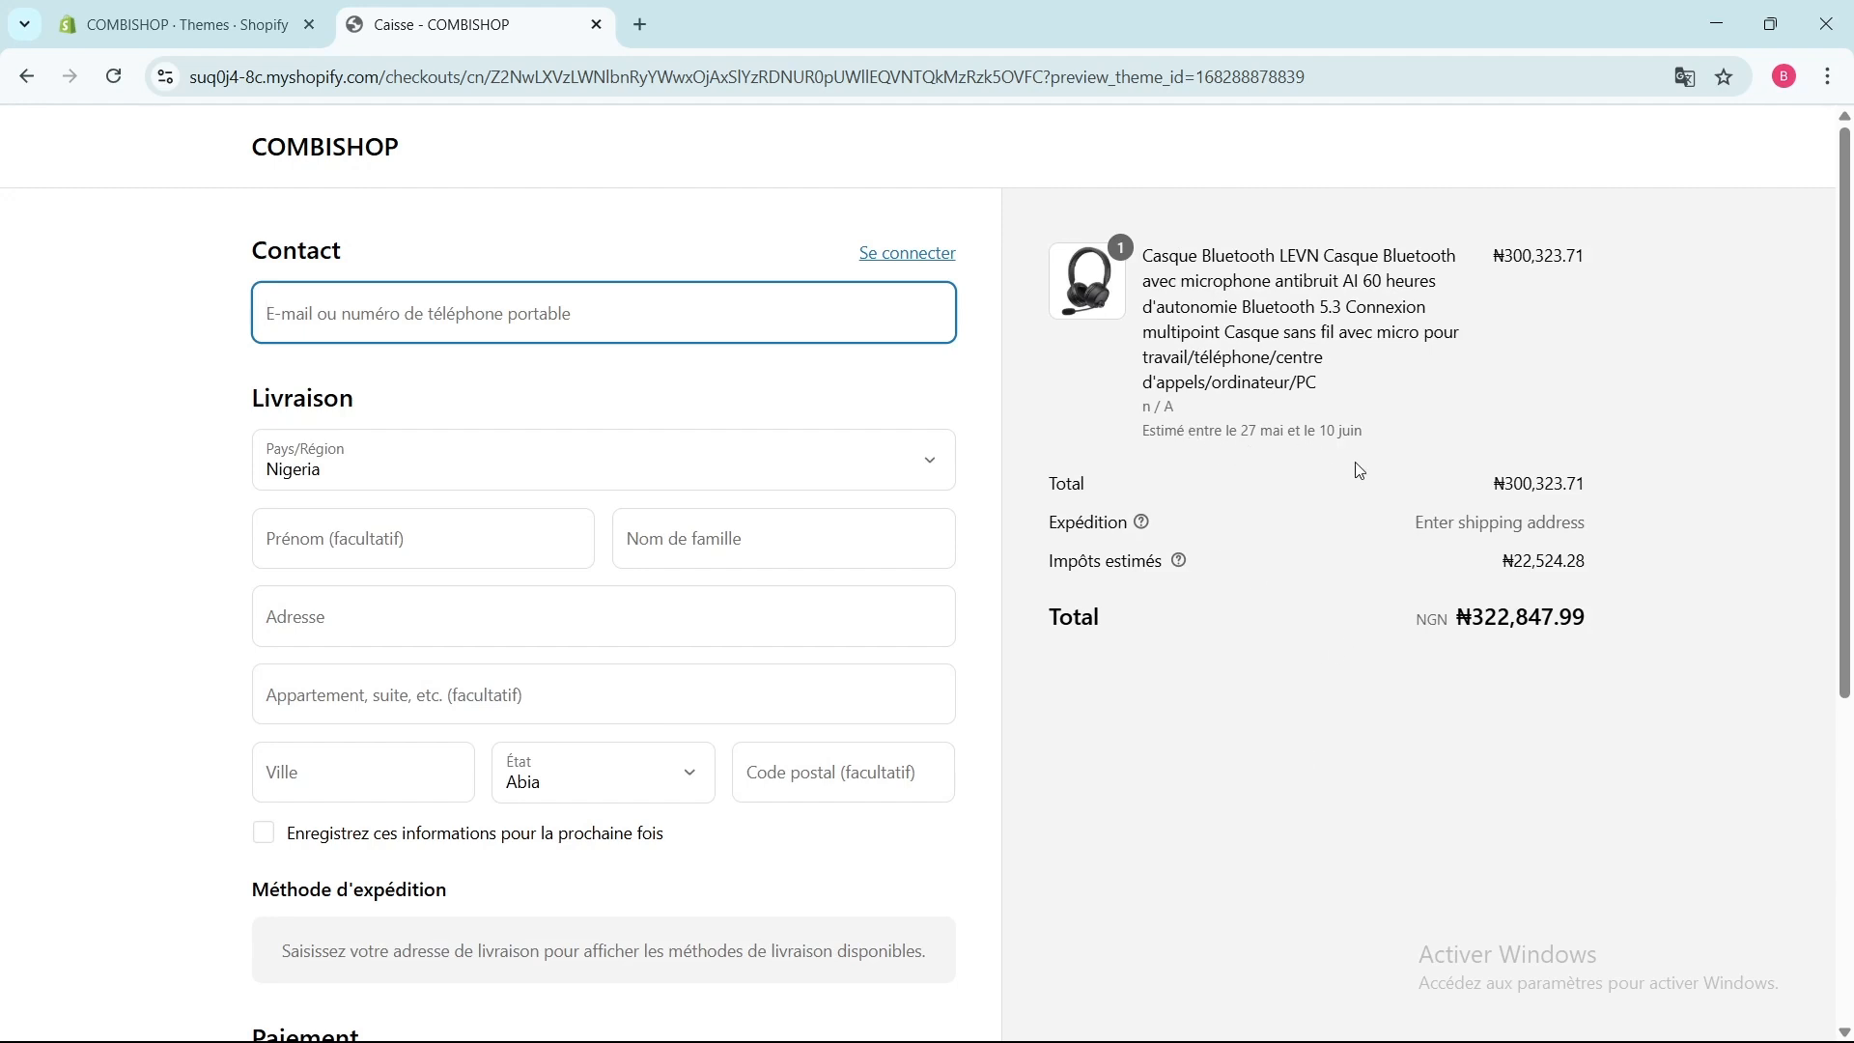
scroll(1114, 625, down, 1)
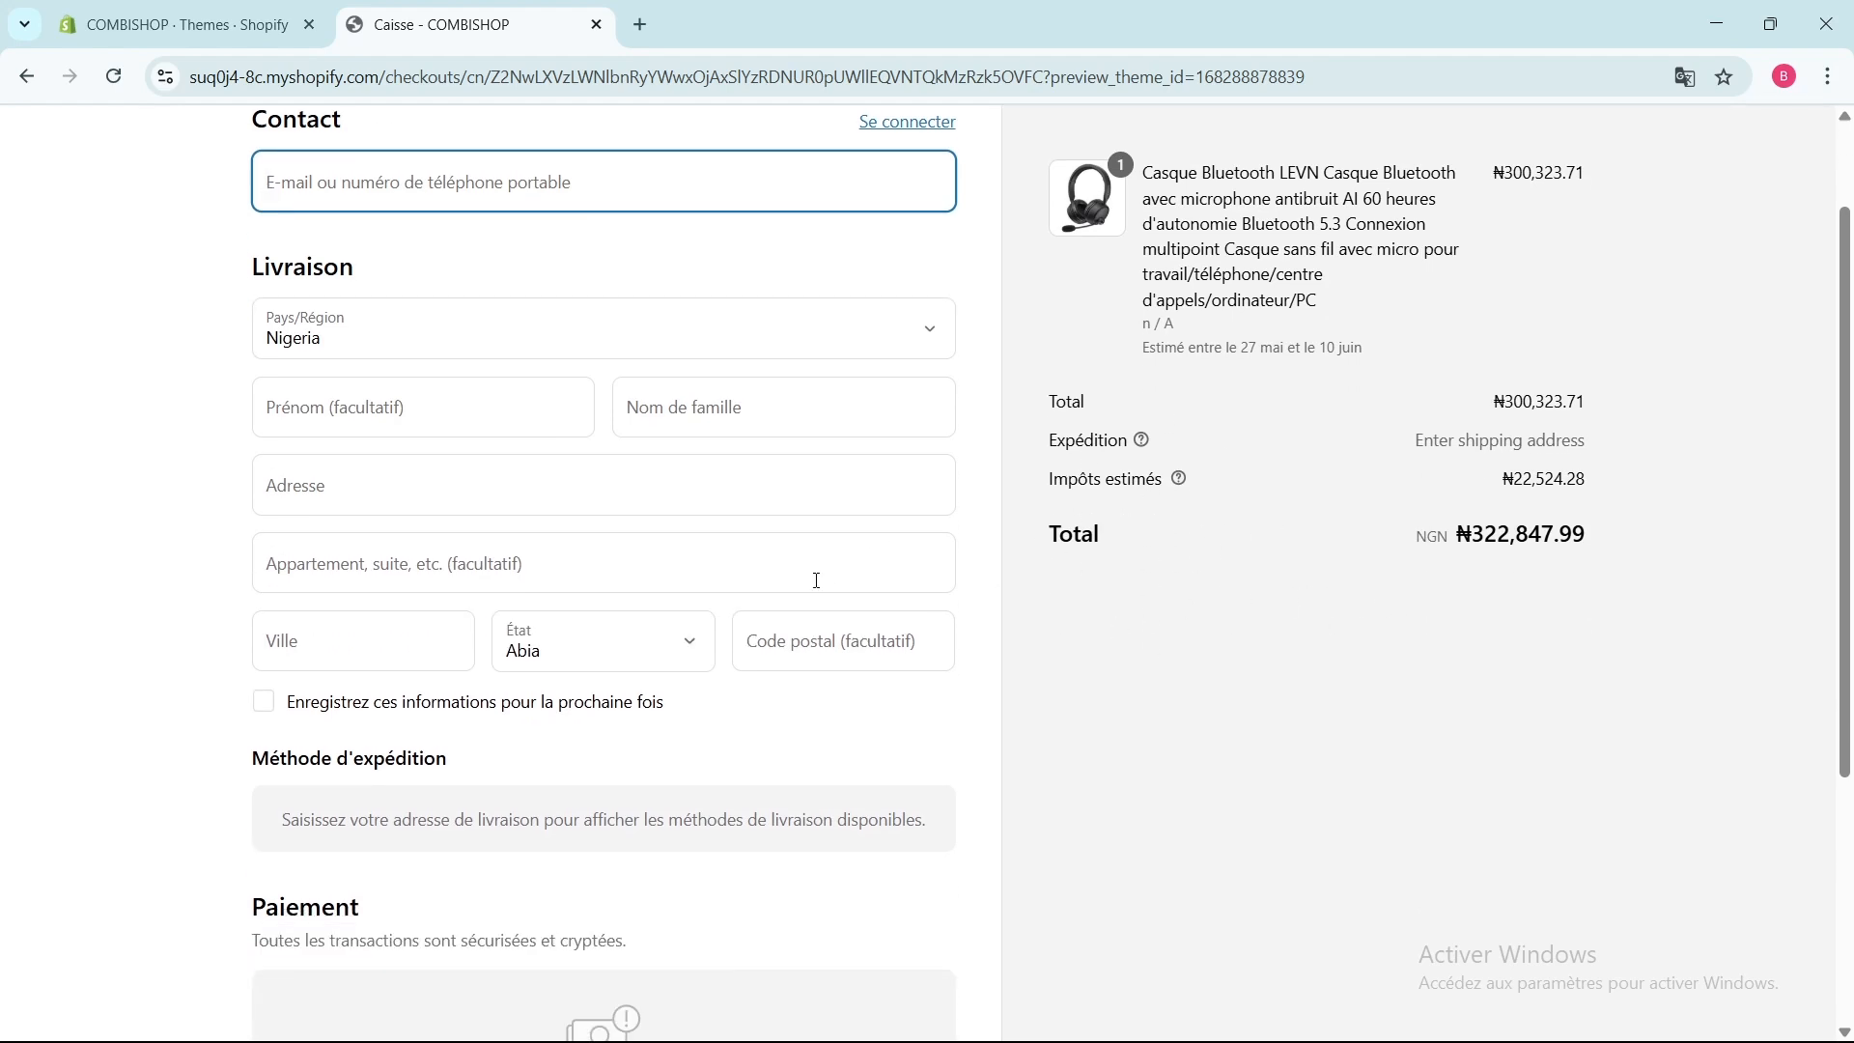
scroll(790, 606, up, 1)
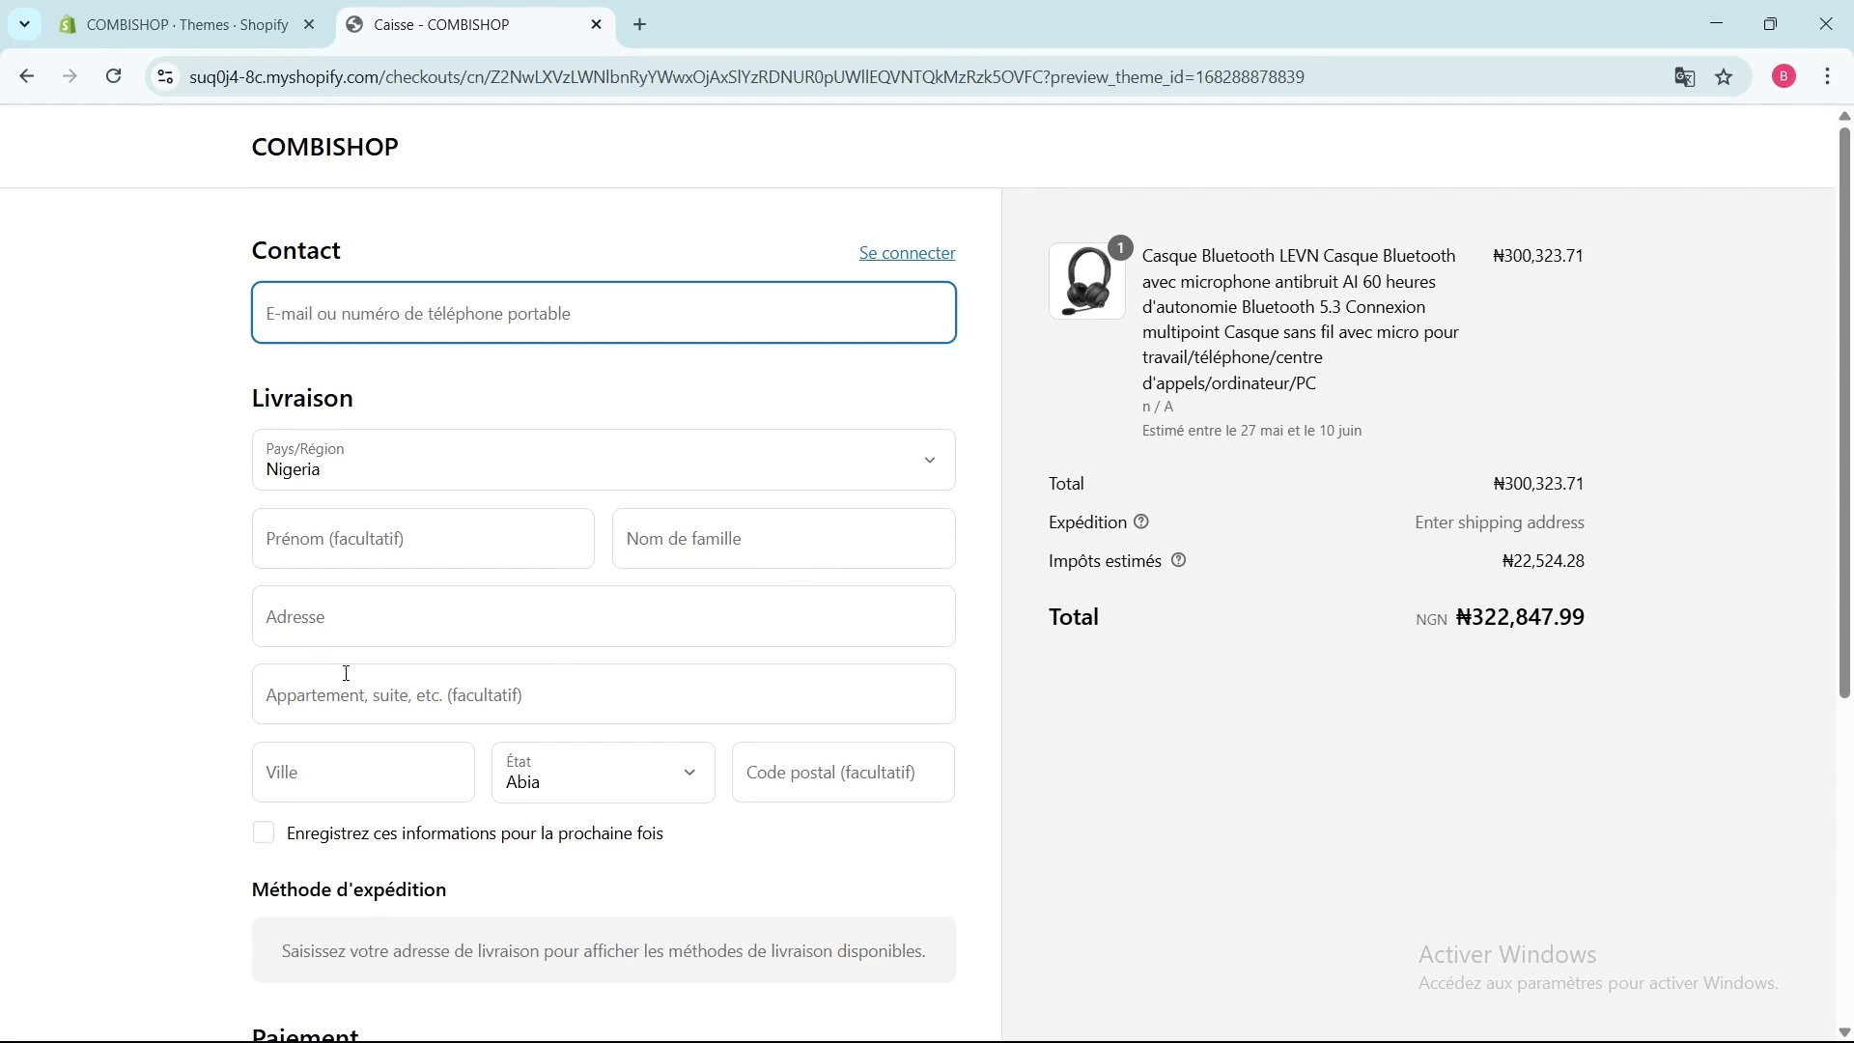
scroll(377, 715, down, 2)
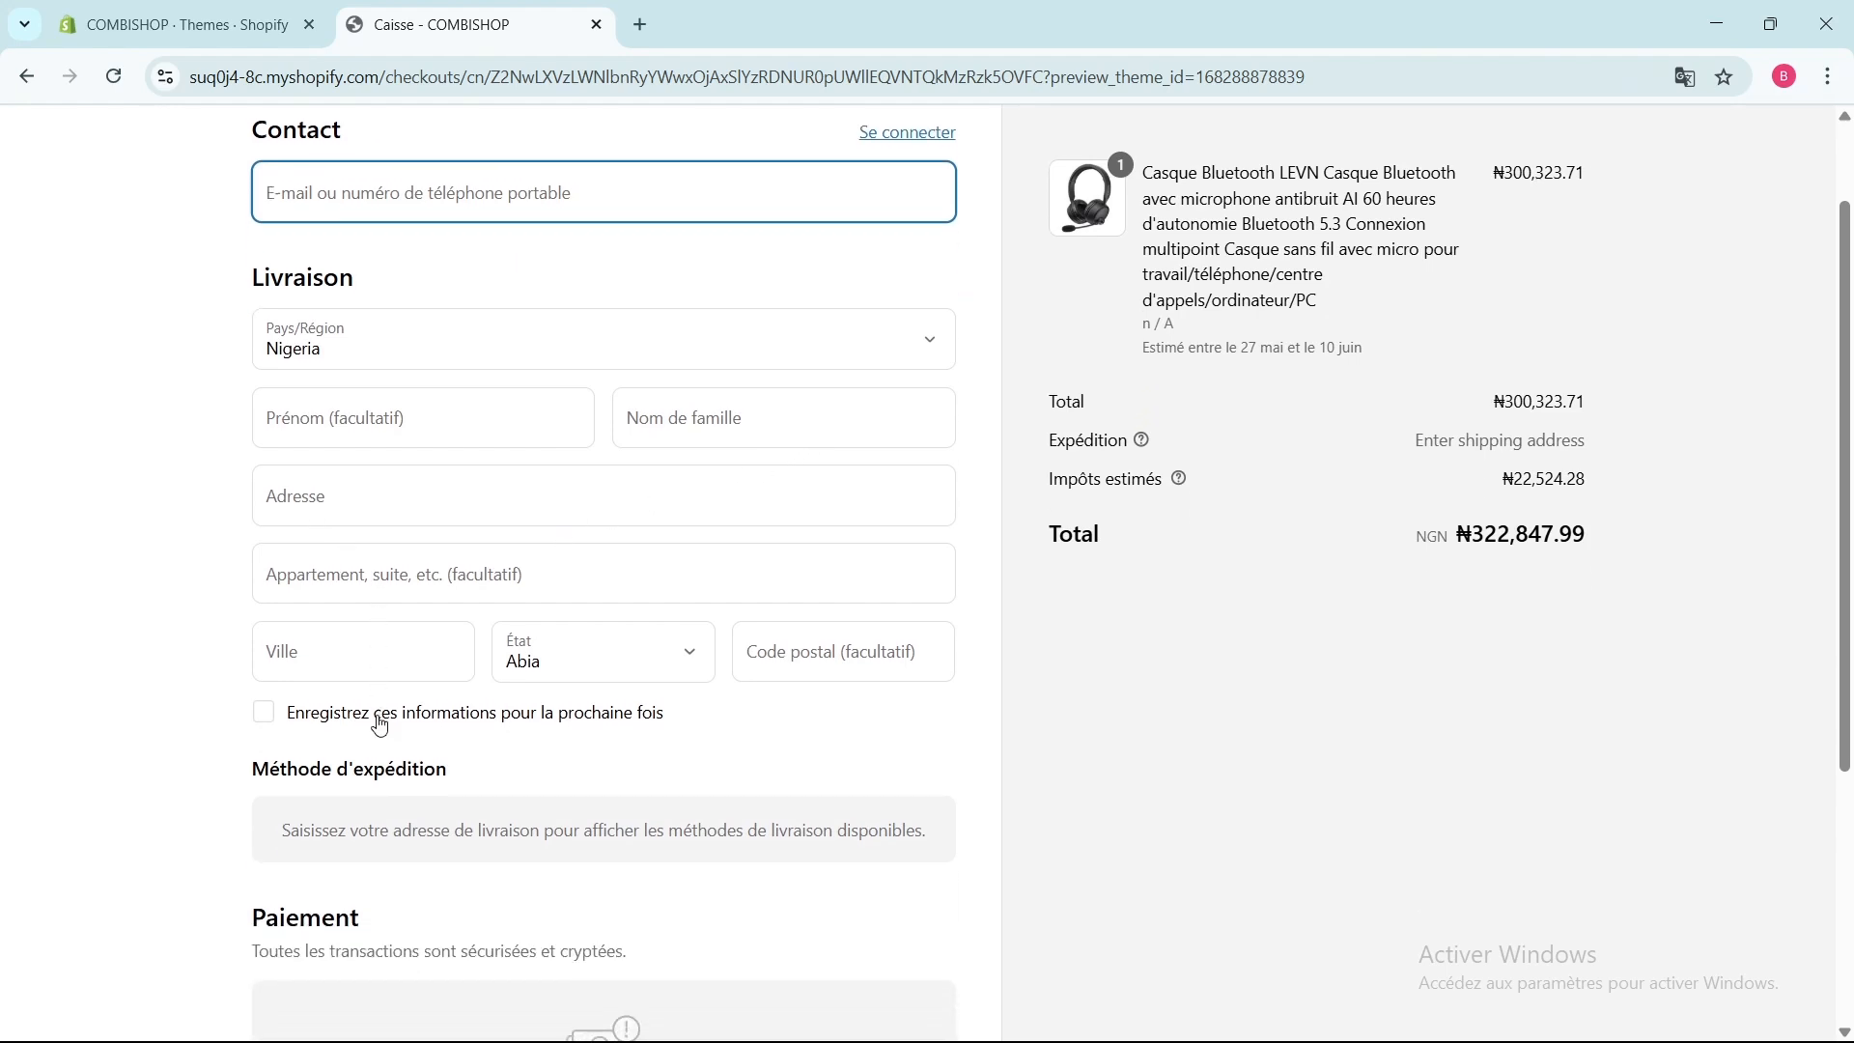
scroll(617, 760, down, 3)
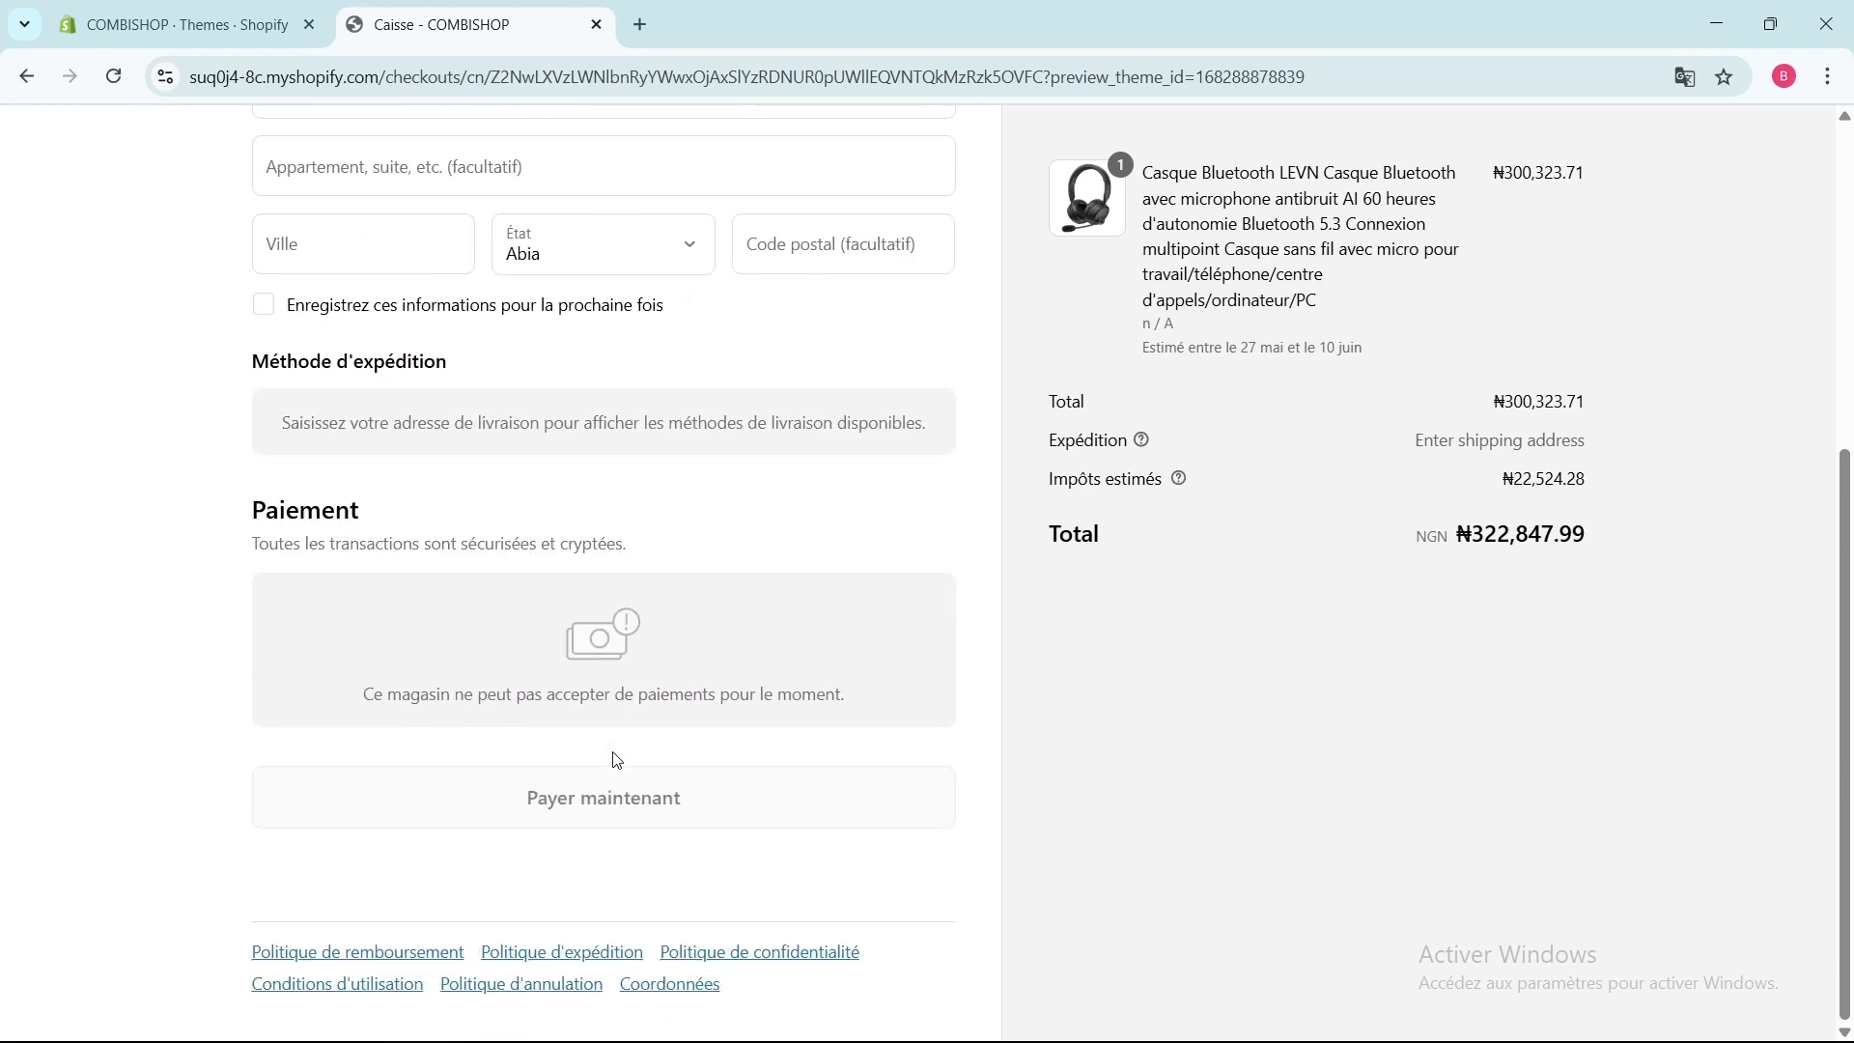
scroll(617, 760, up, 5)
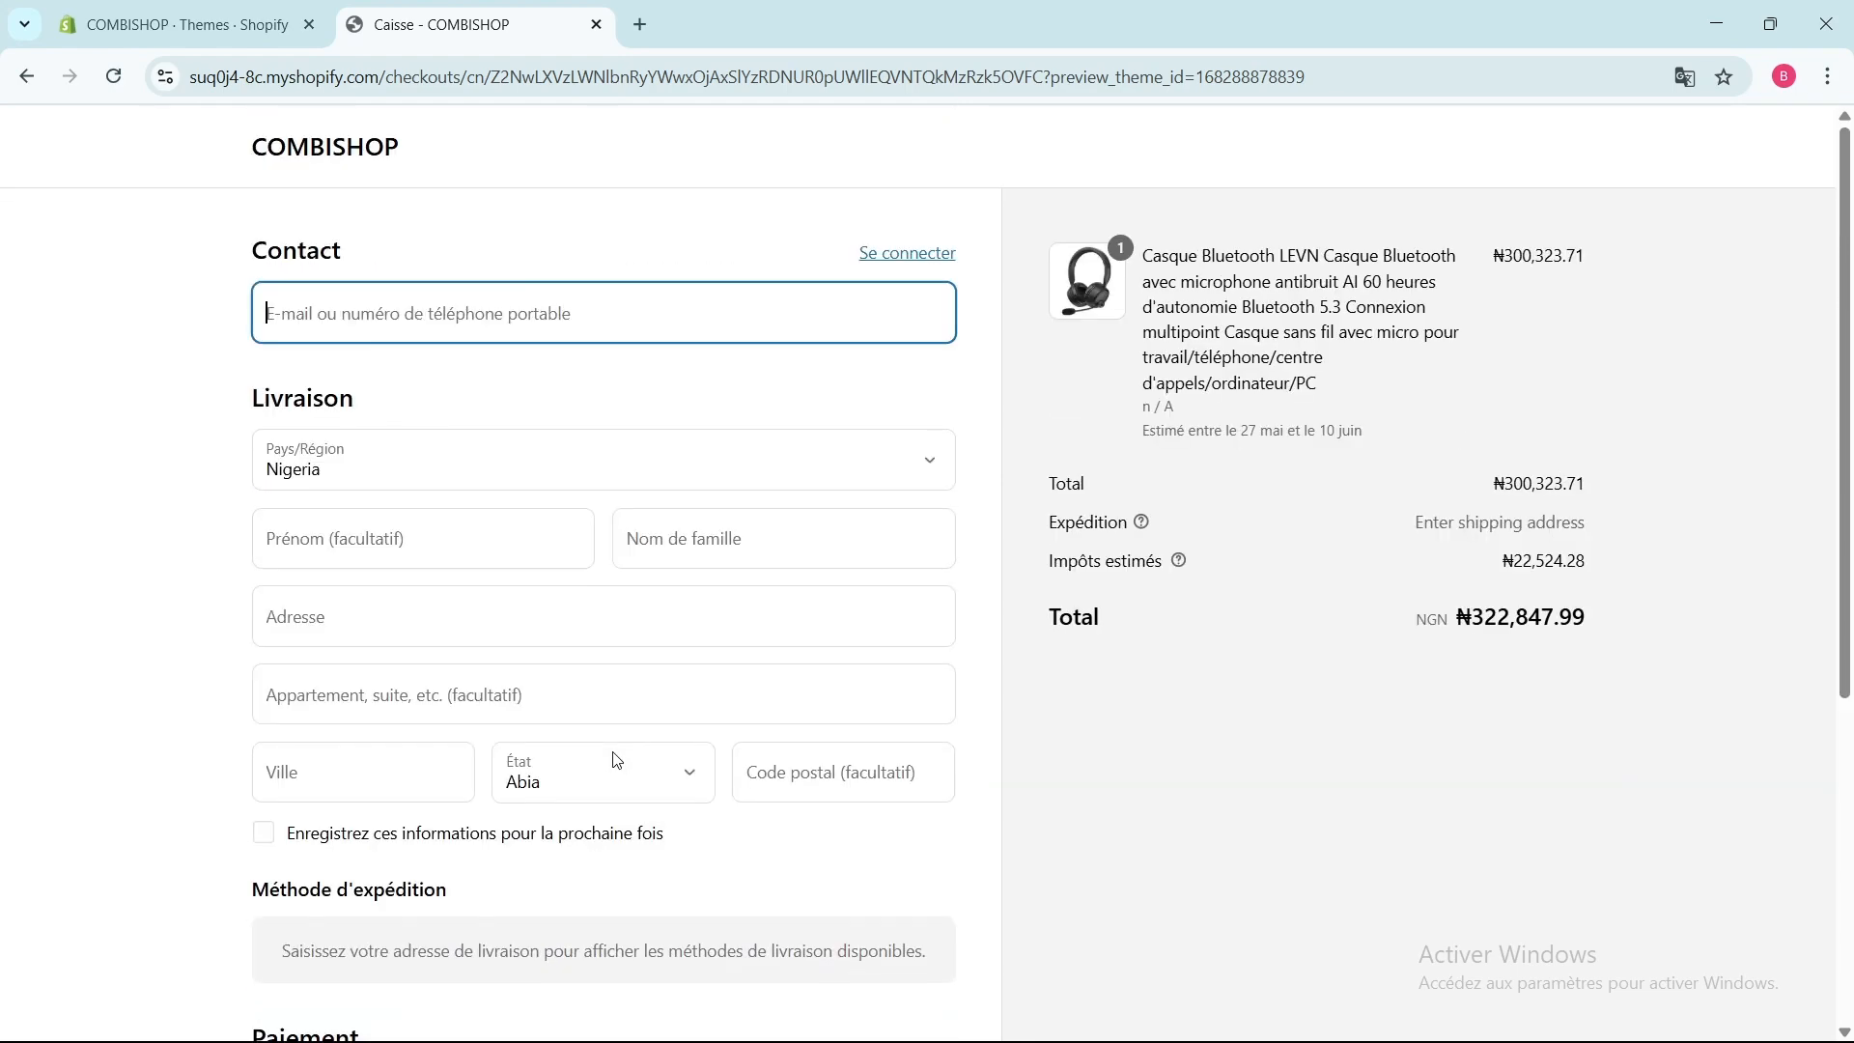
scroll(618, 760, down, 5)
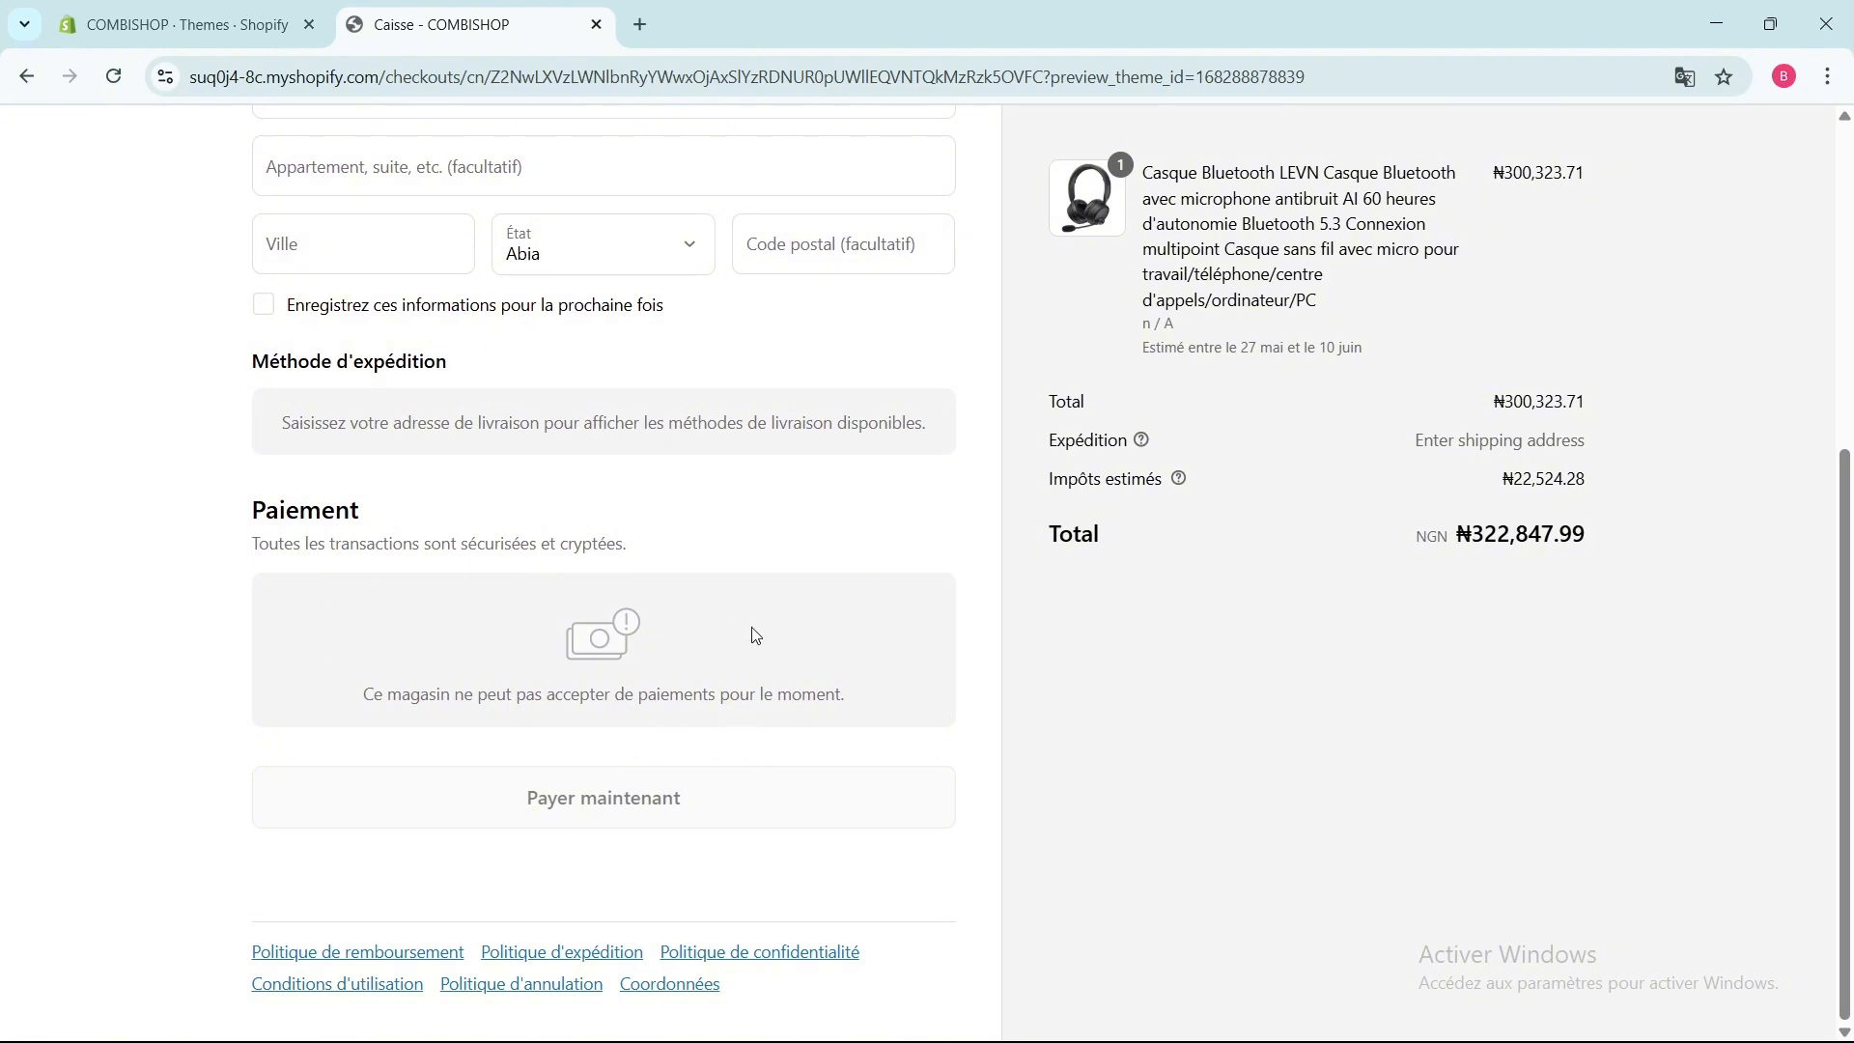
scroll(766, 596, up, 3)
scroll(763, 592, down, 3)
scroll(698, 599, up, 5)
click(468, 301)
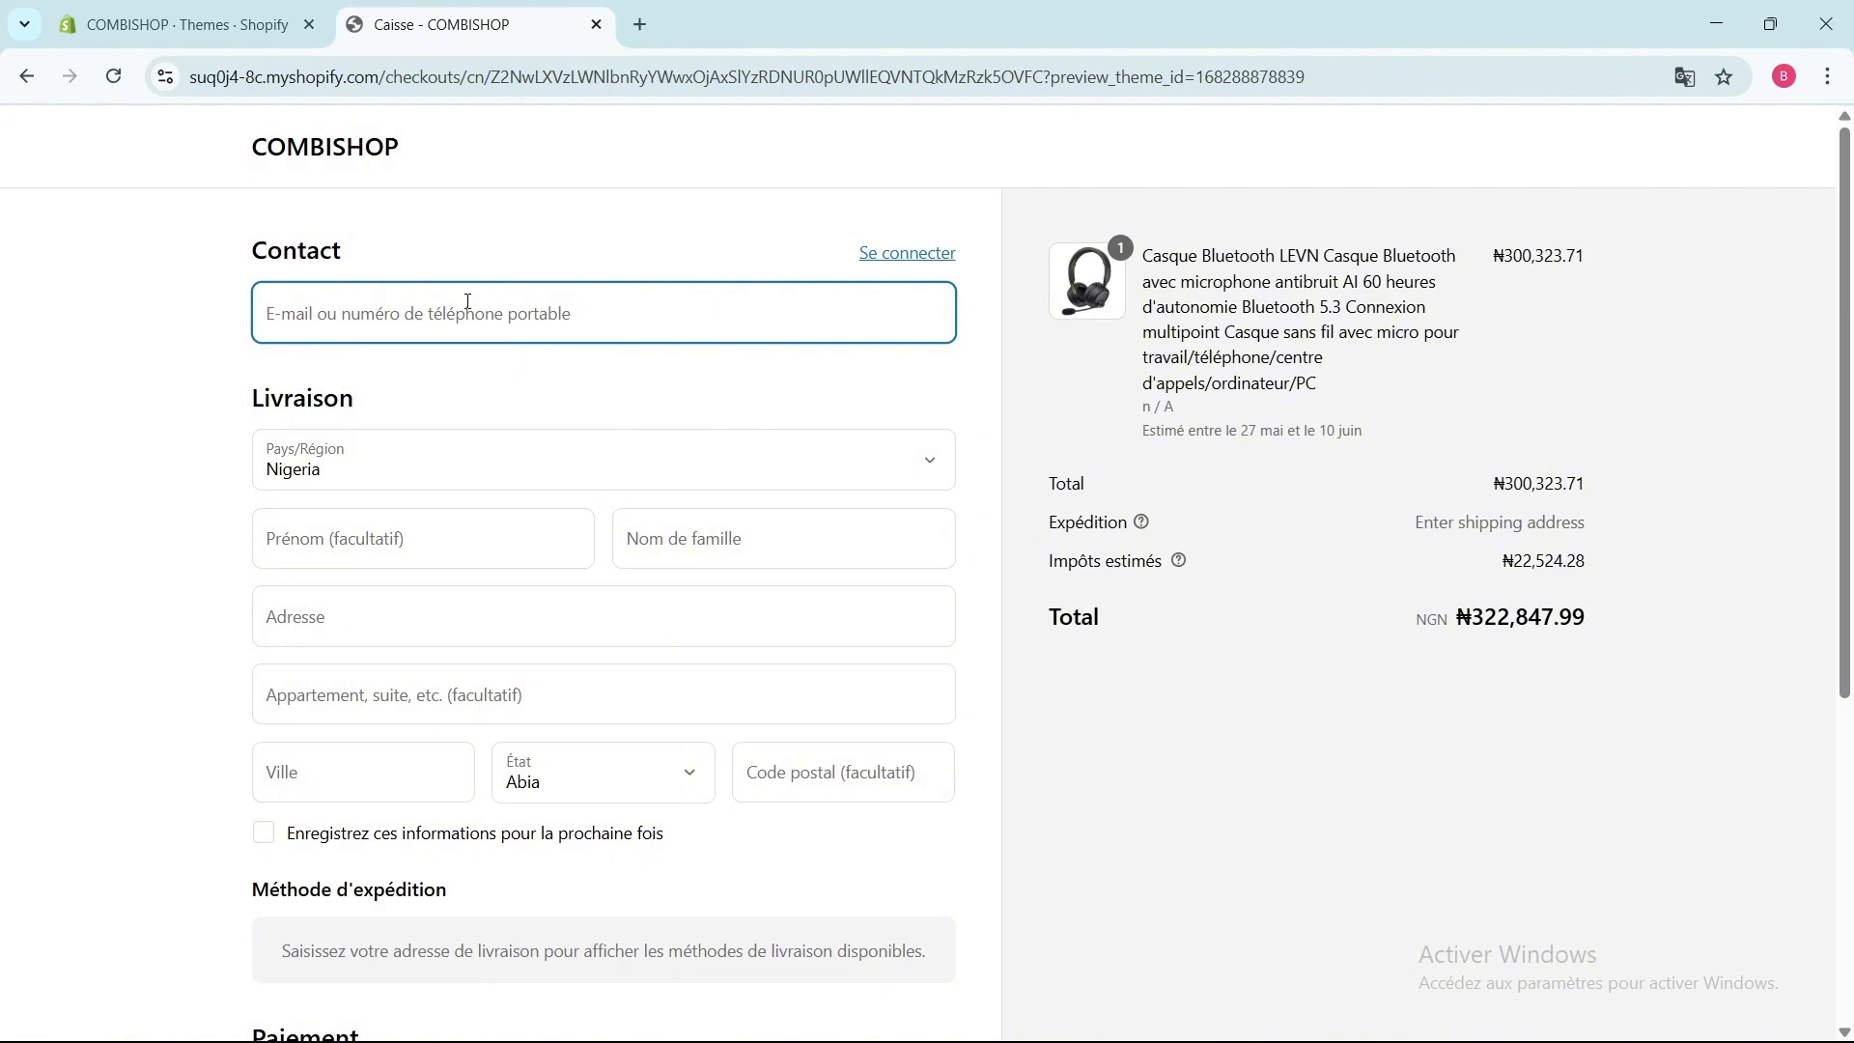
Return to the Shopify admin, open the orders page and start creating a new order.
click(208, 27)
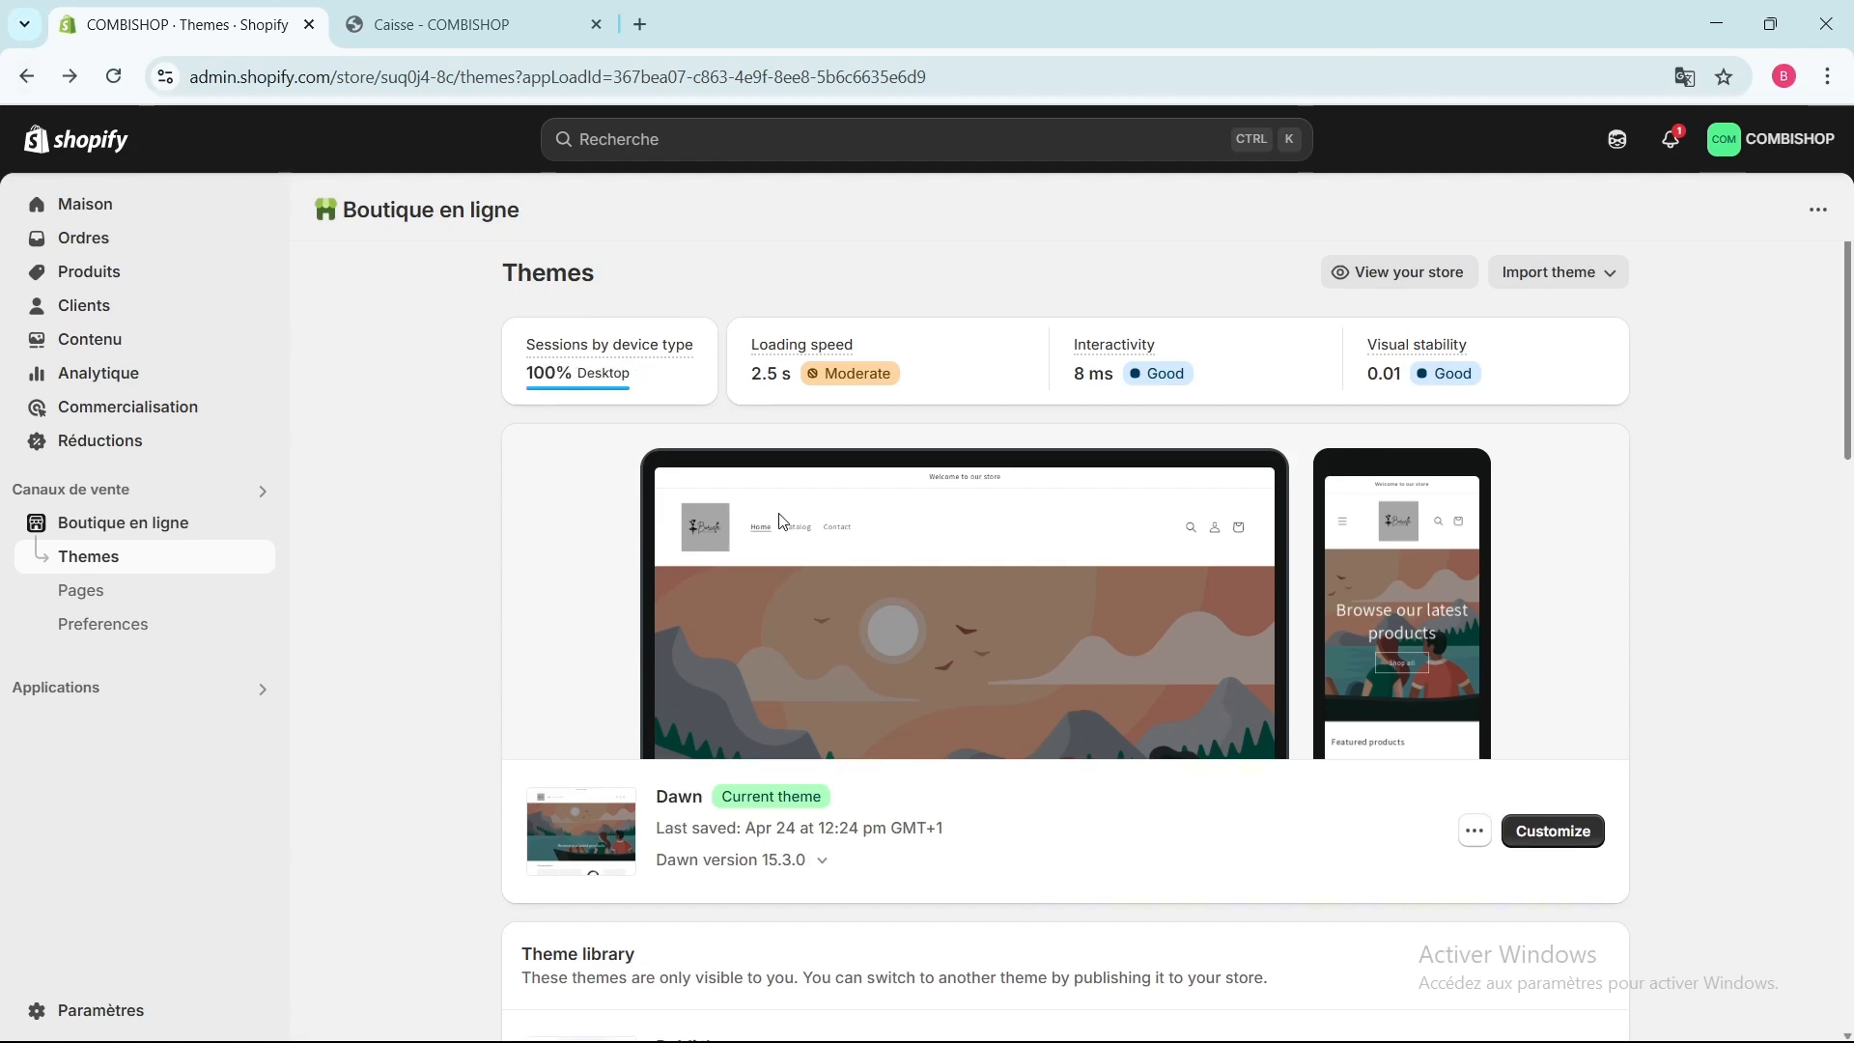
scroll(783, 521, down, 2)
scroll(782, 521, up, 2)
click(79, 245)
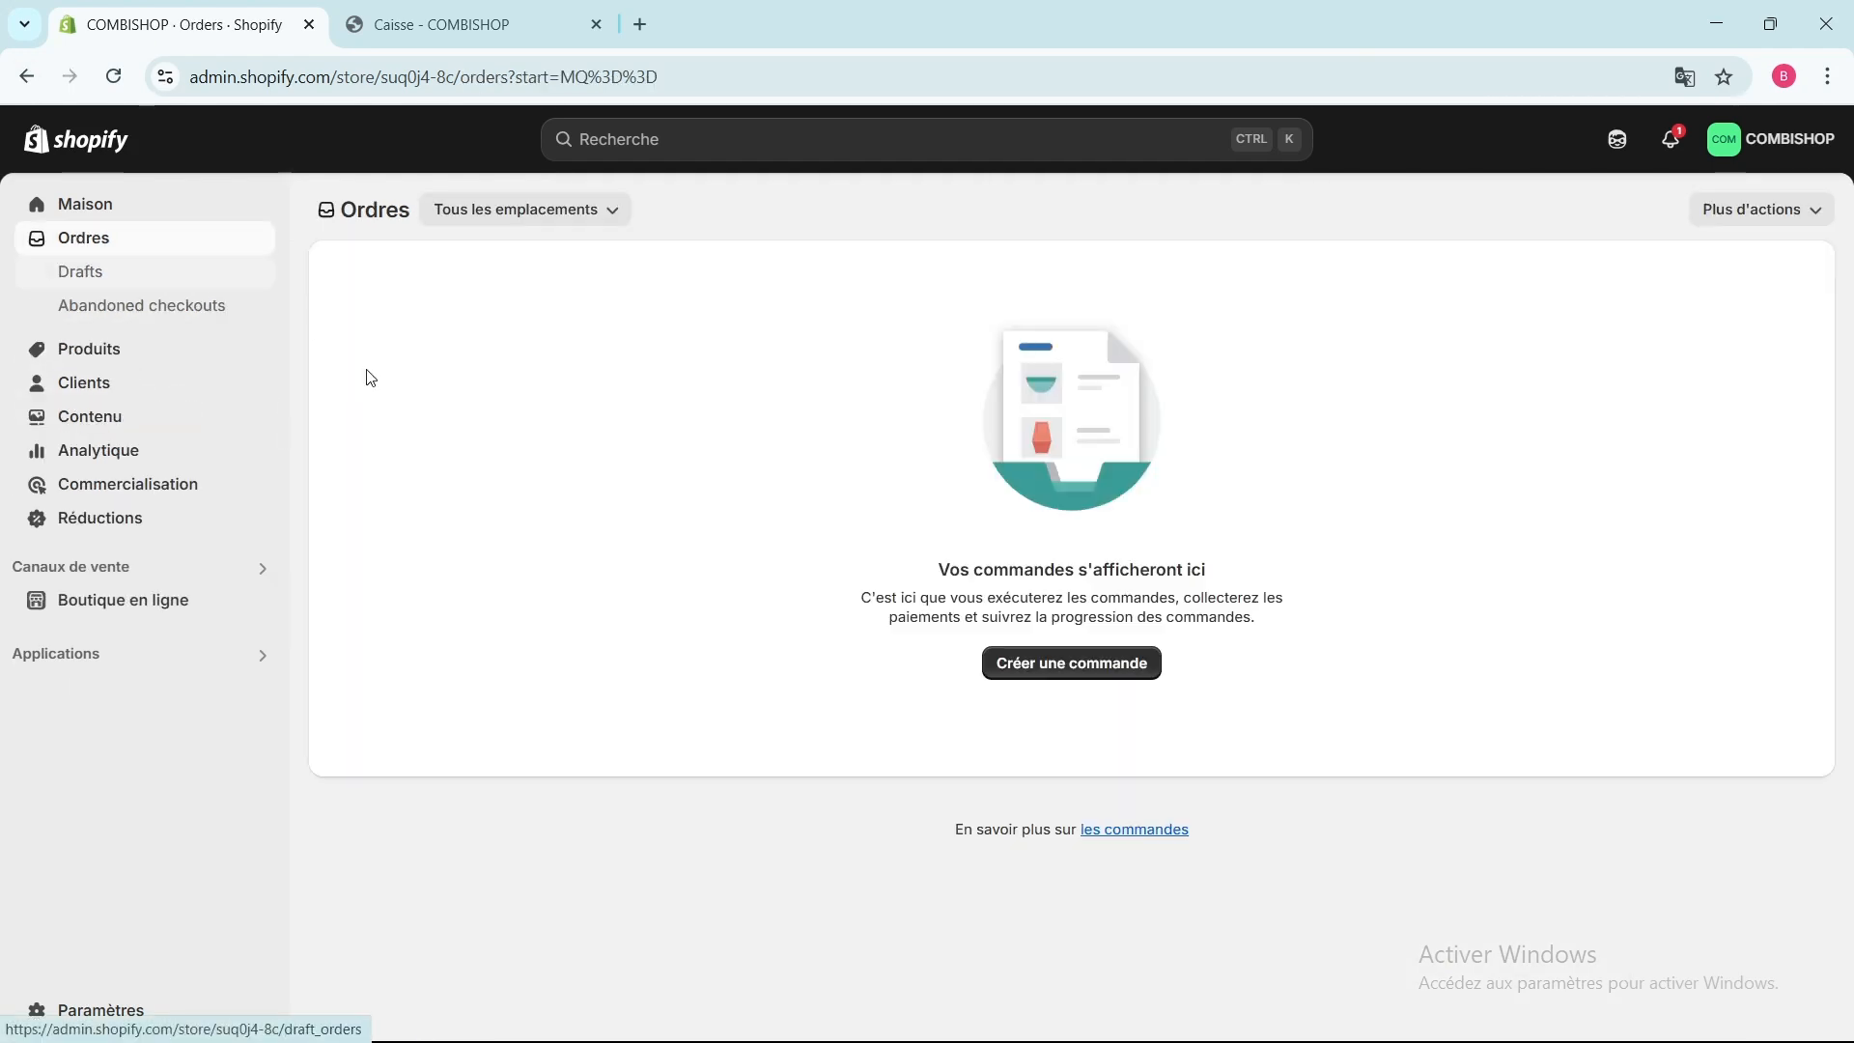
click(1067, 666)
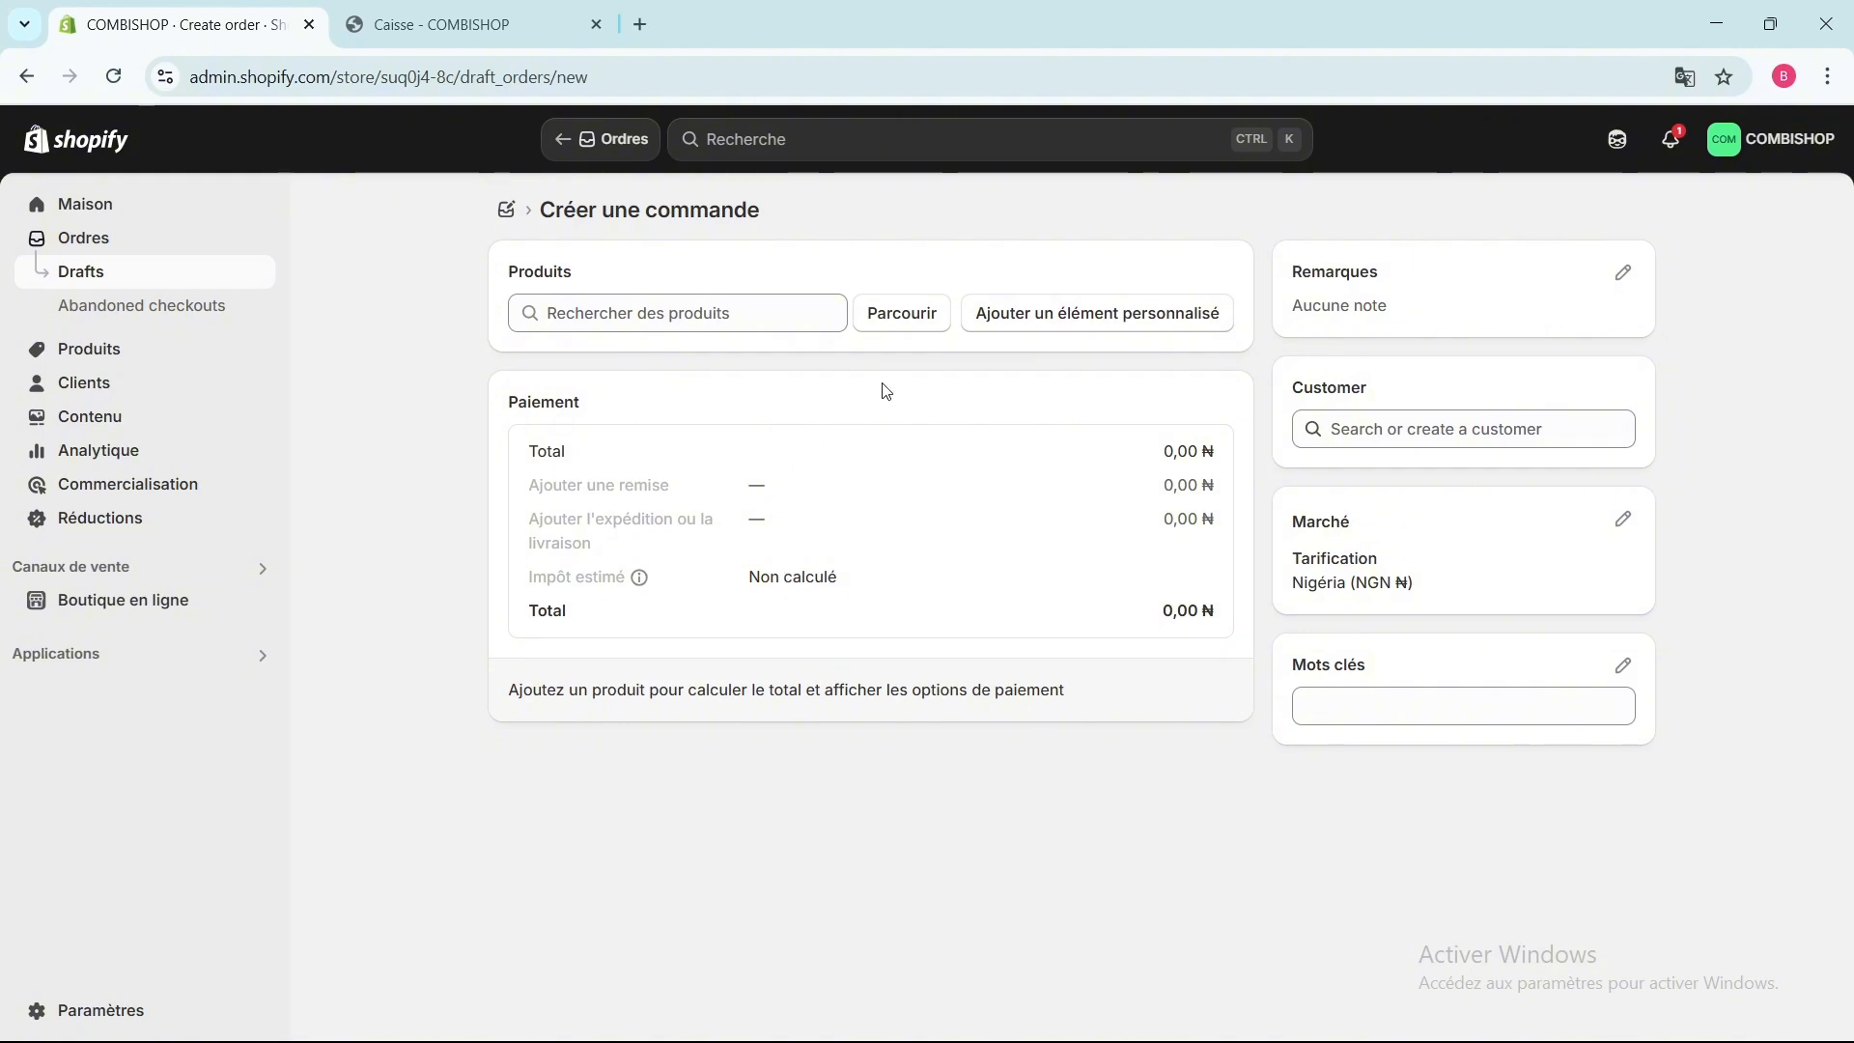
Add the "groupe de lecture" variant Interactive reading book / 3-5 years / aime les oeuvres litteraires to the order and mark it as paid.
click(904, 318)
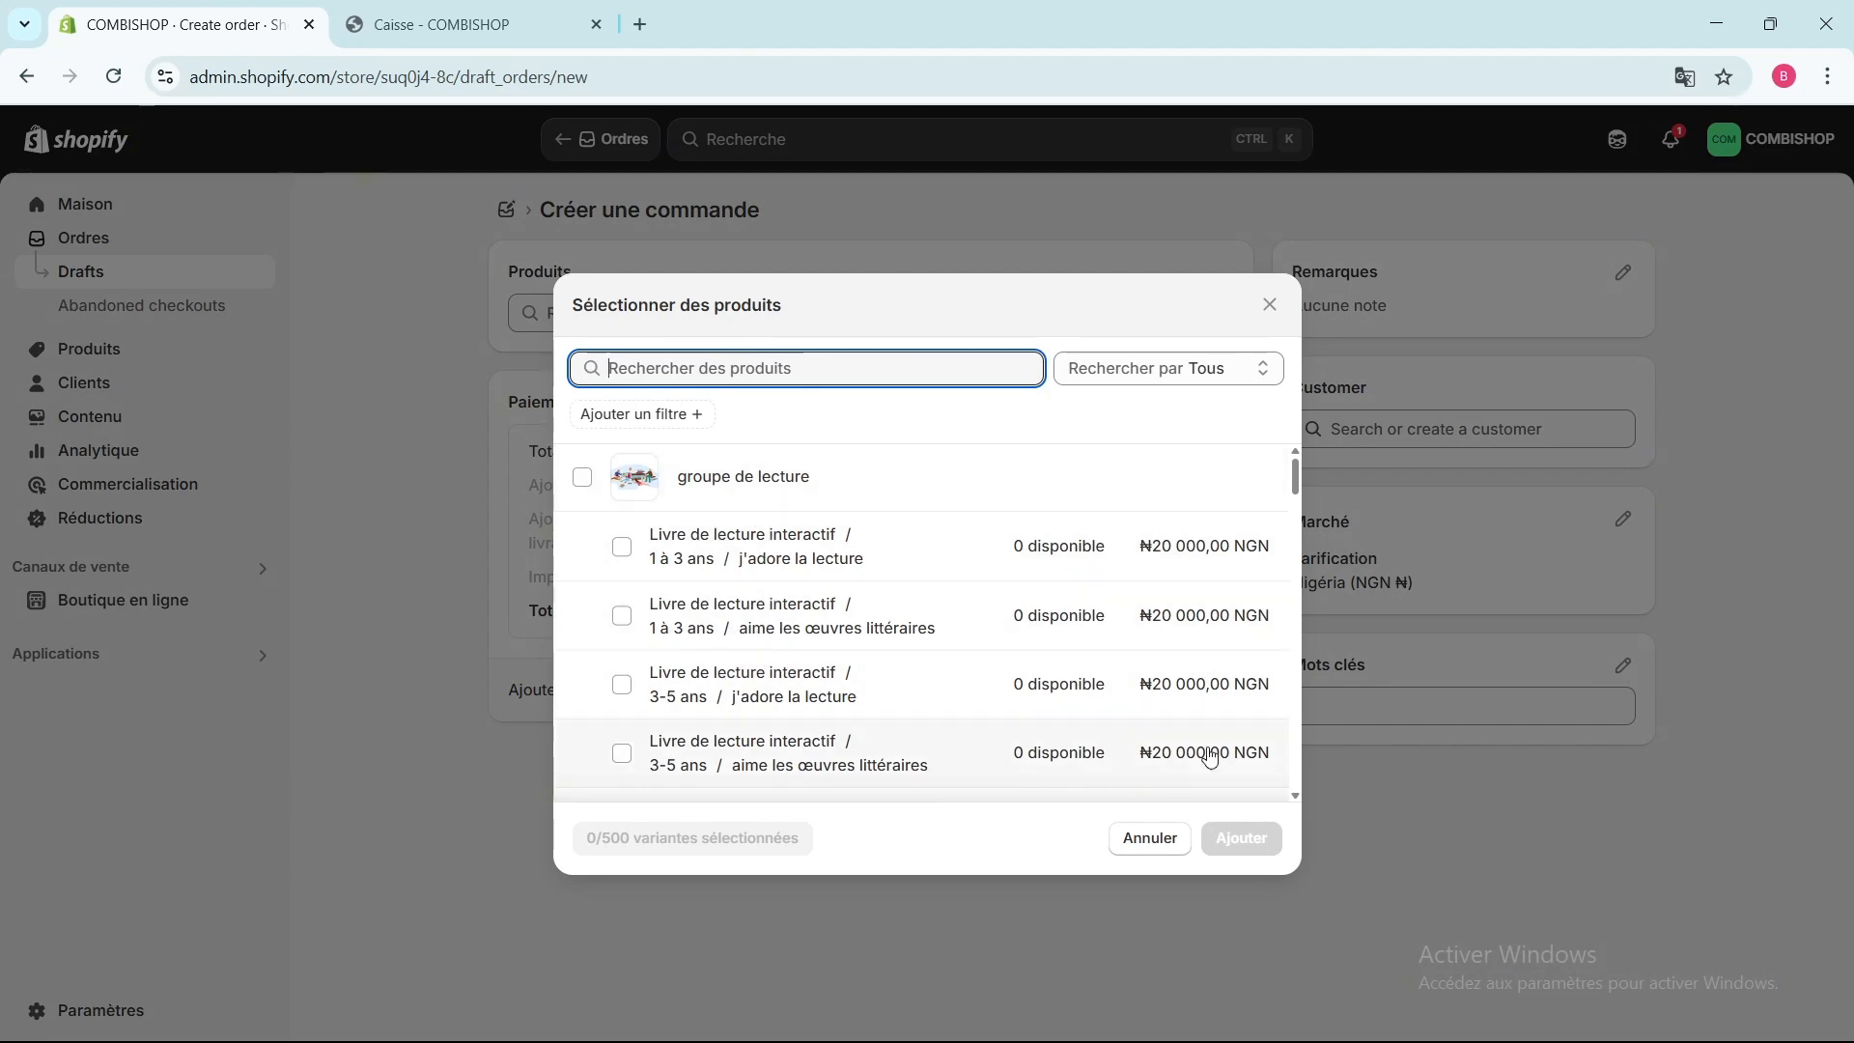
drag(1295, 801, 1295, 801)
drag(1297, 451, 1297, 451)
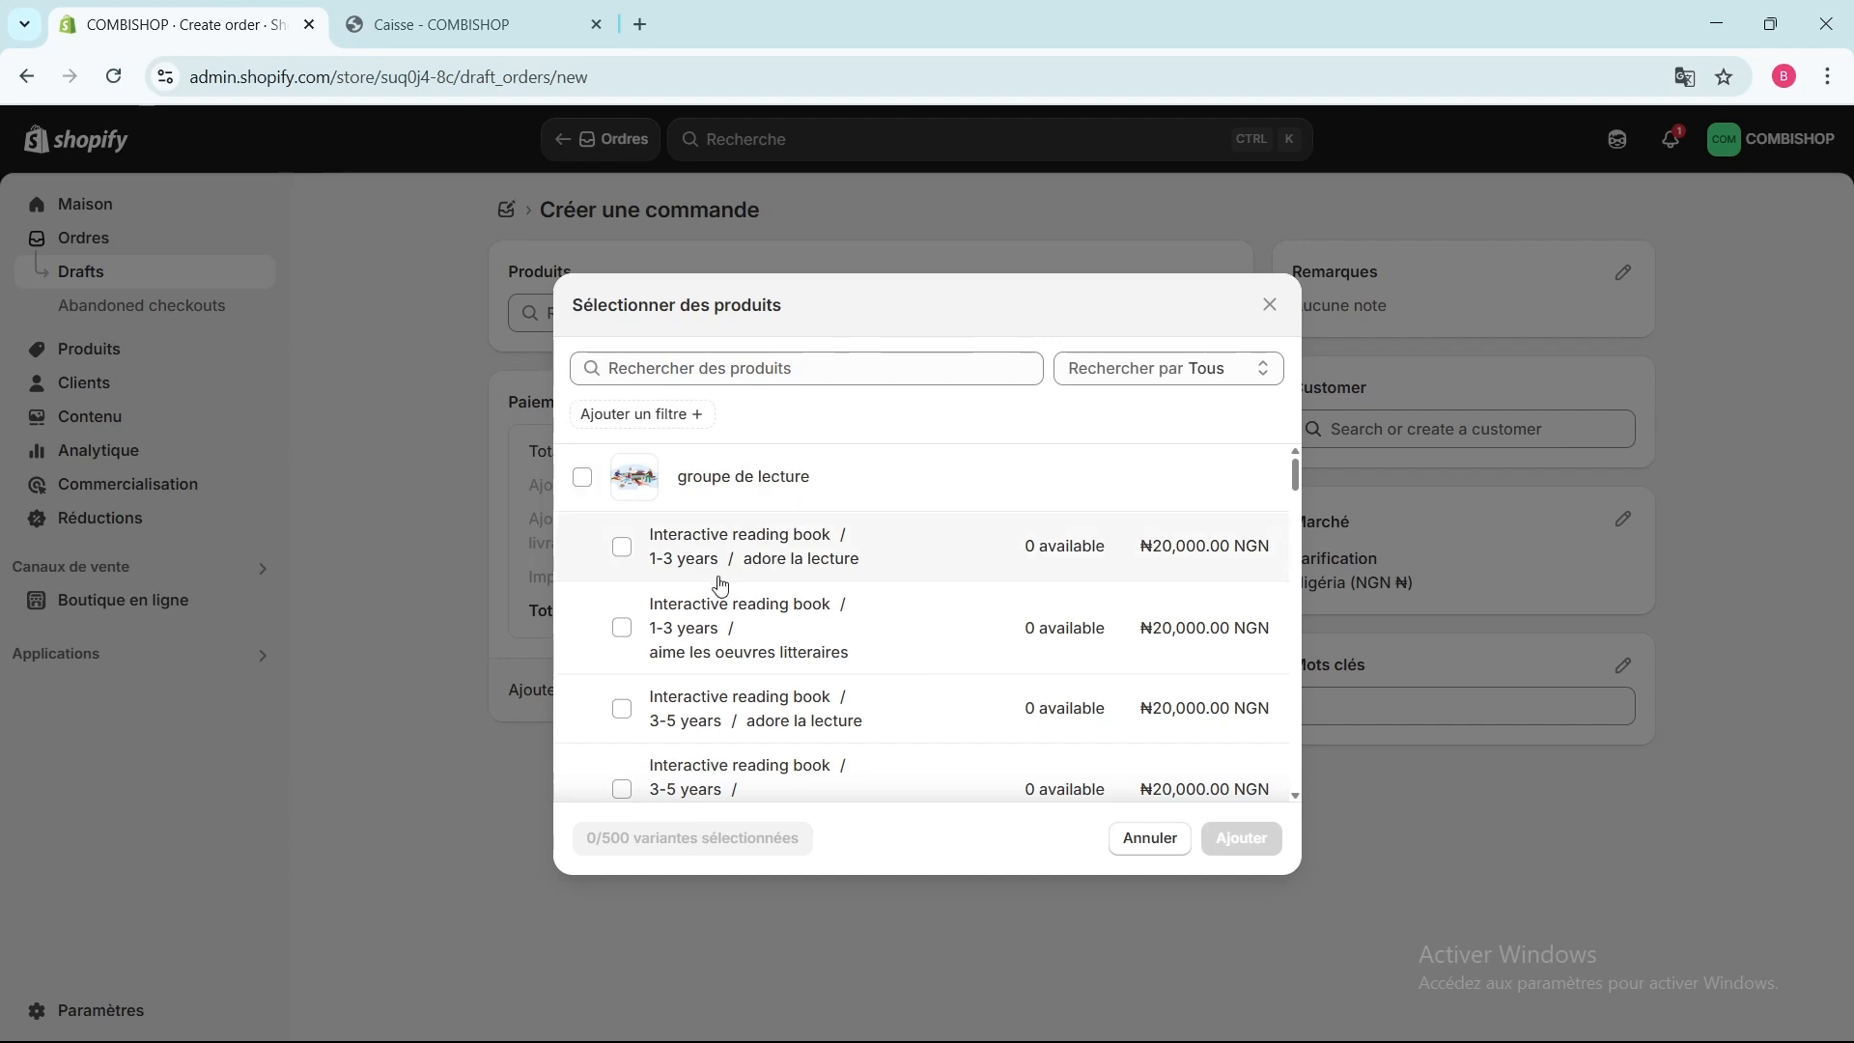
scroll(622, 666, down, 1)
click(622, 661)
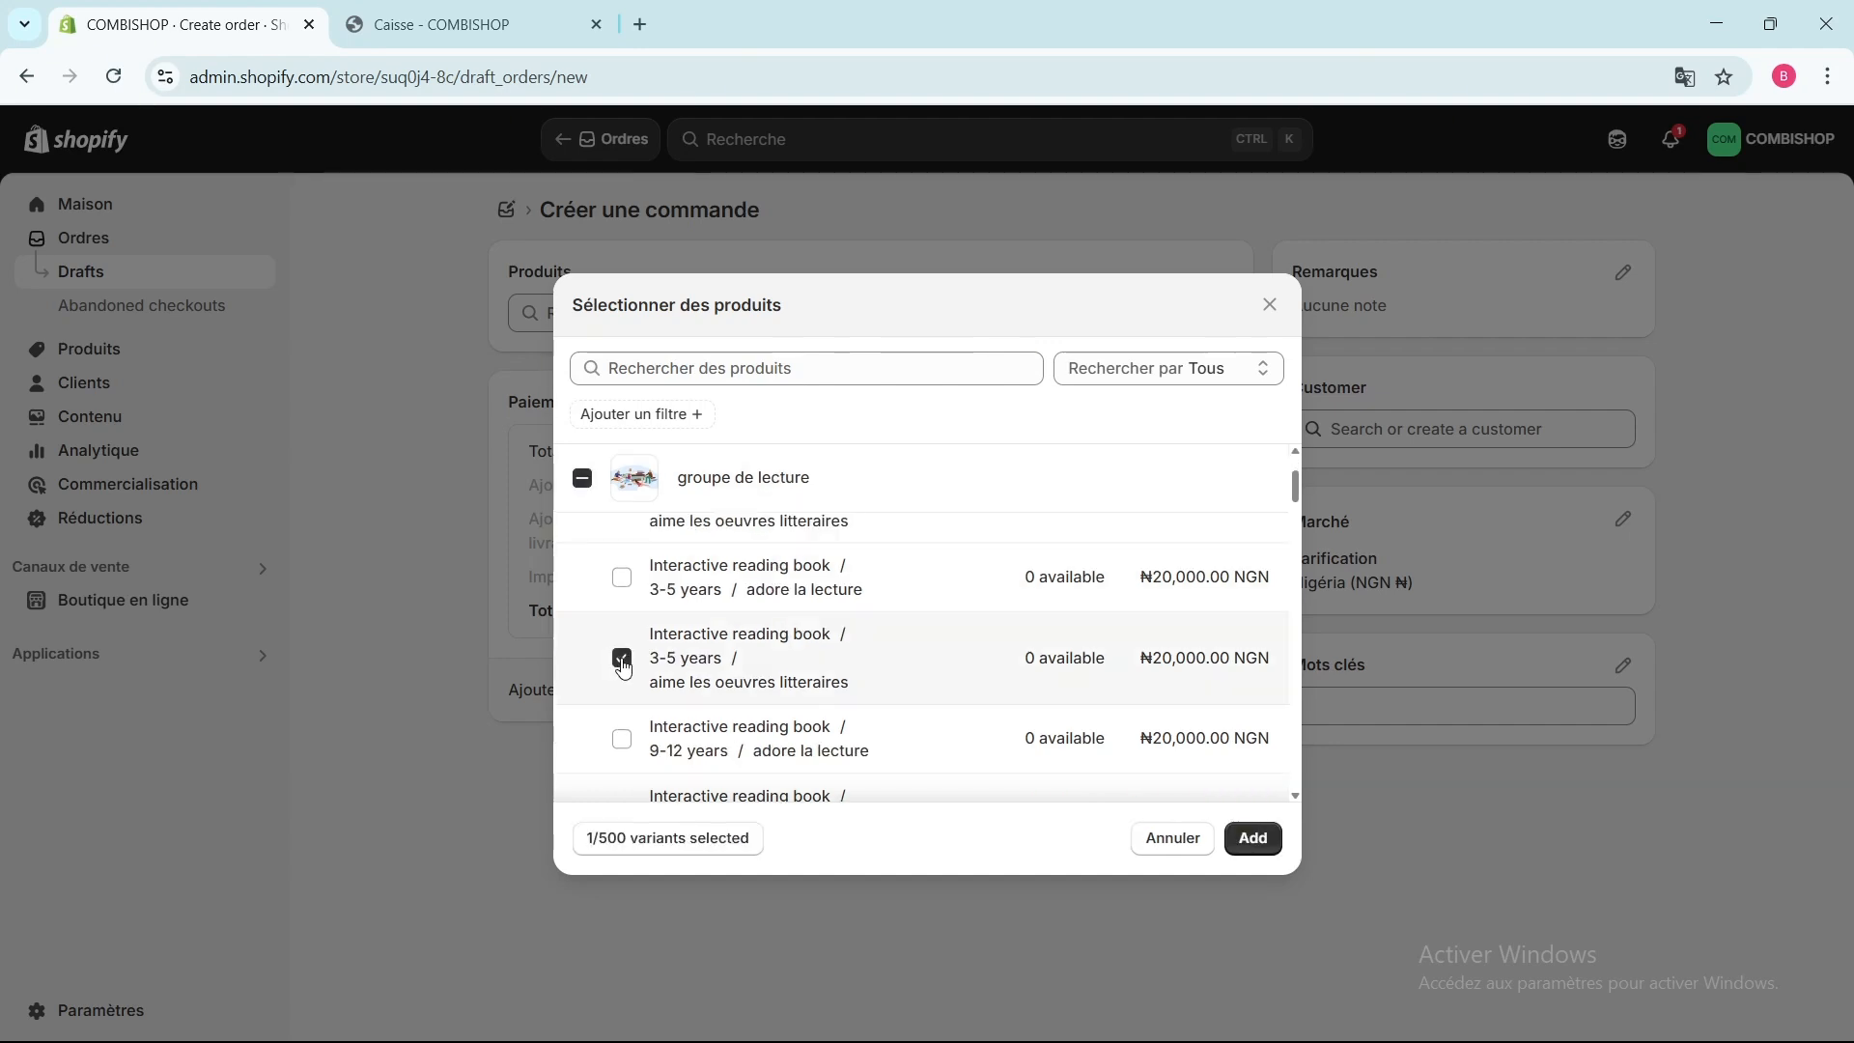
click(1253, 837)
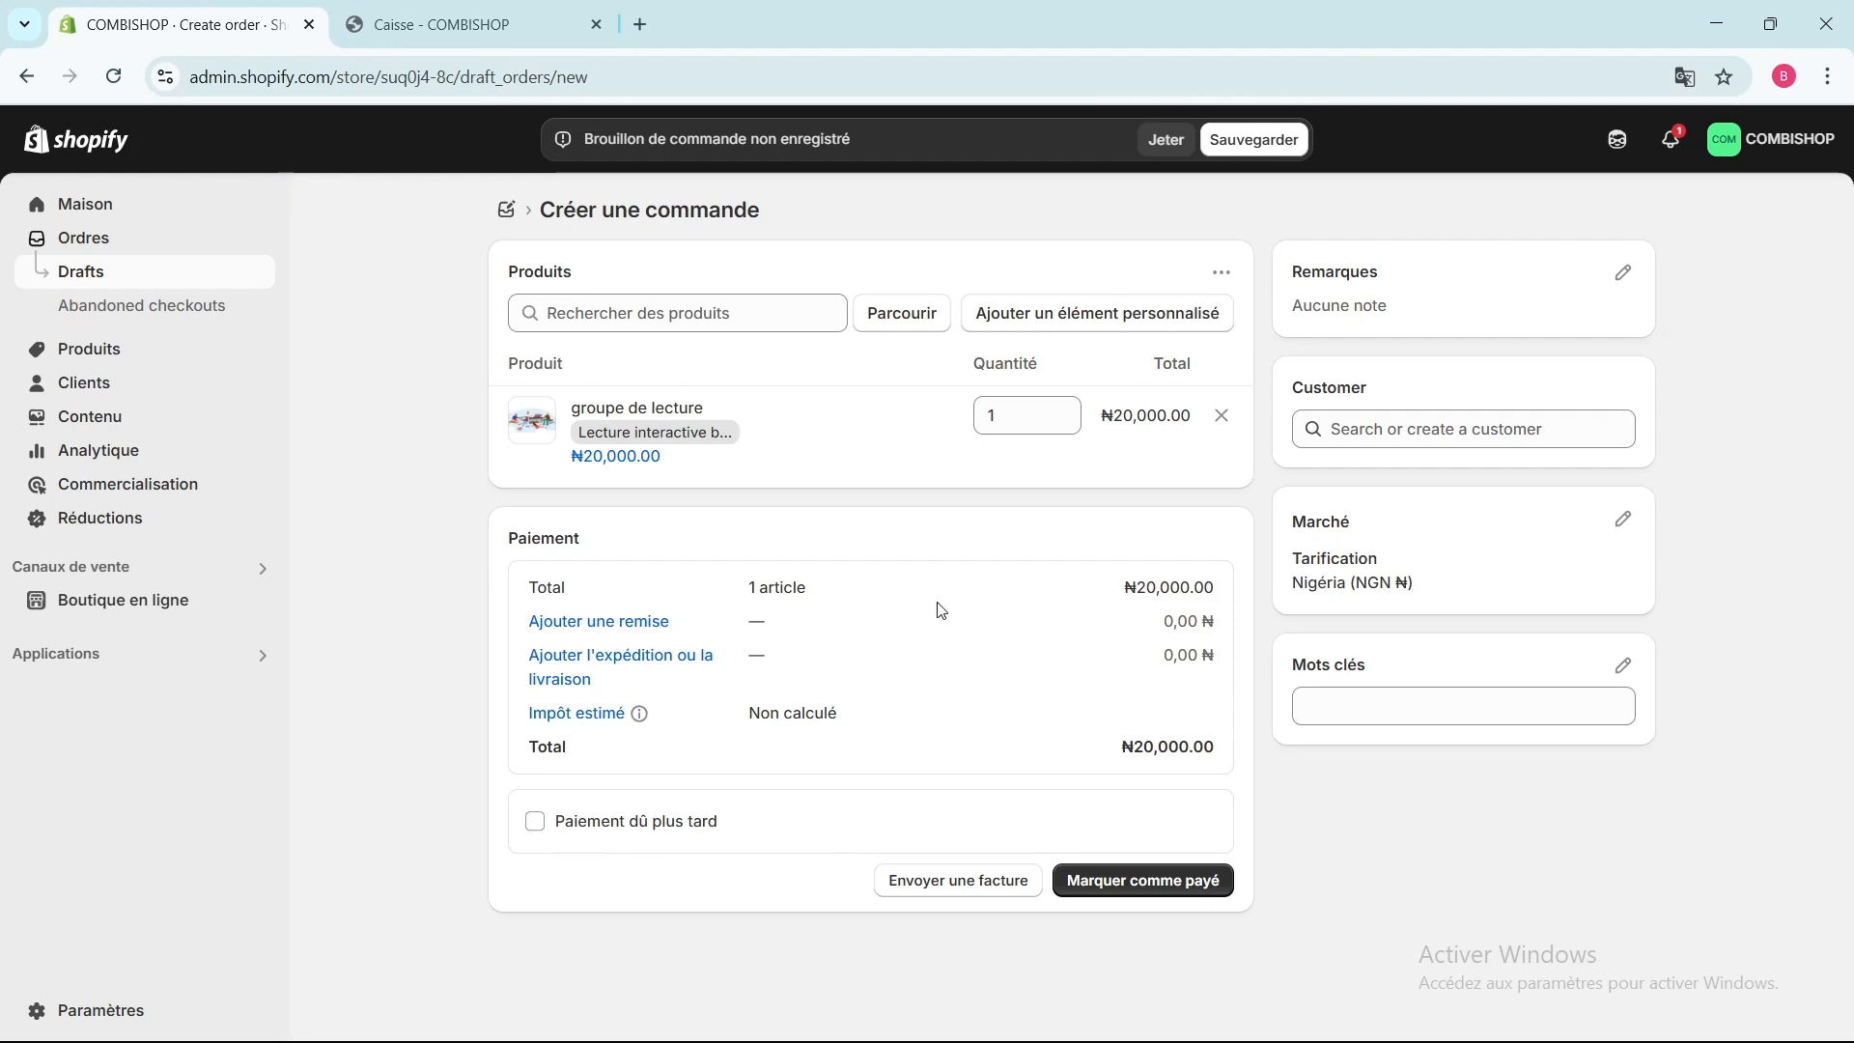
click(1139, 882)
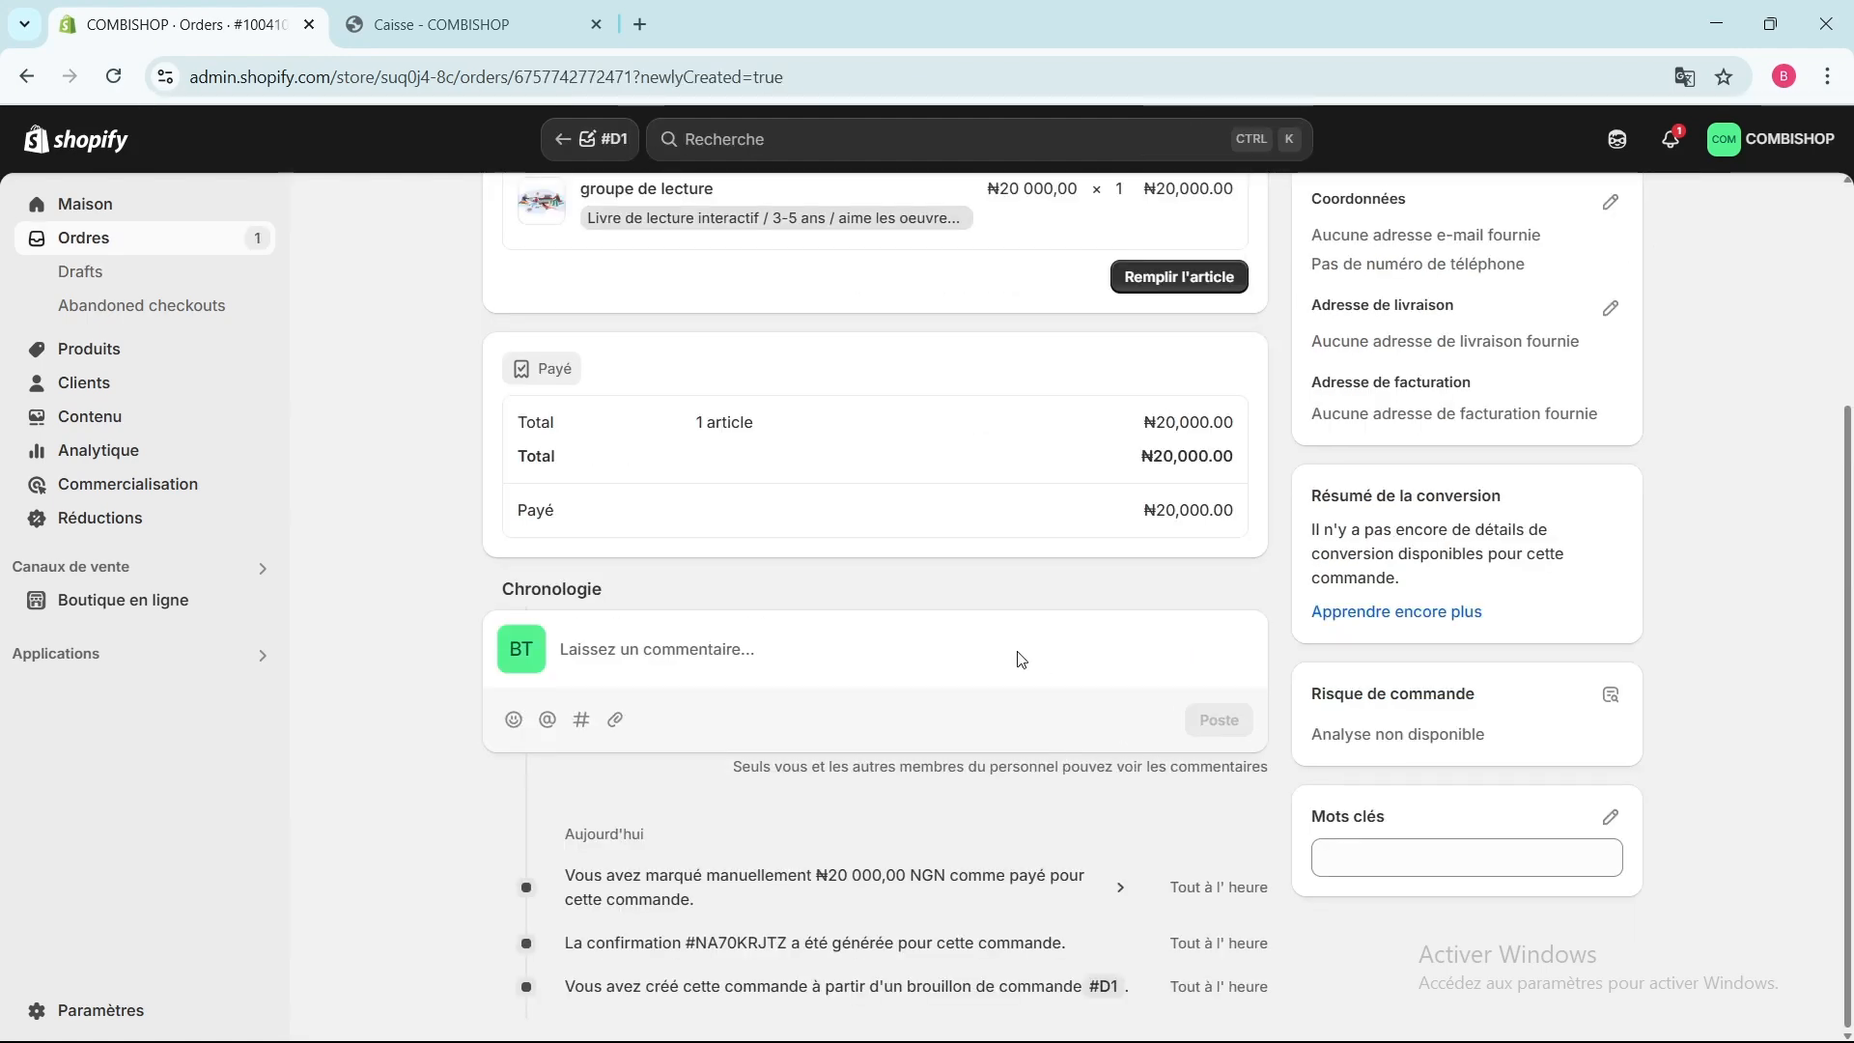
scroll(1022, 659, up, 4)
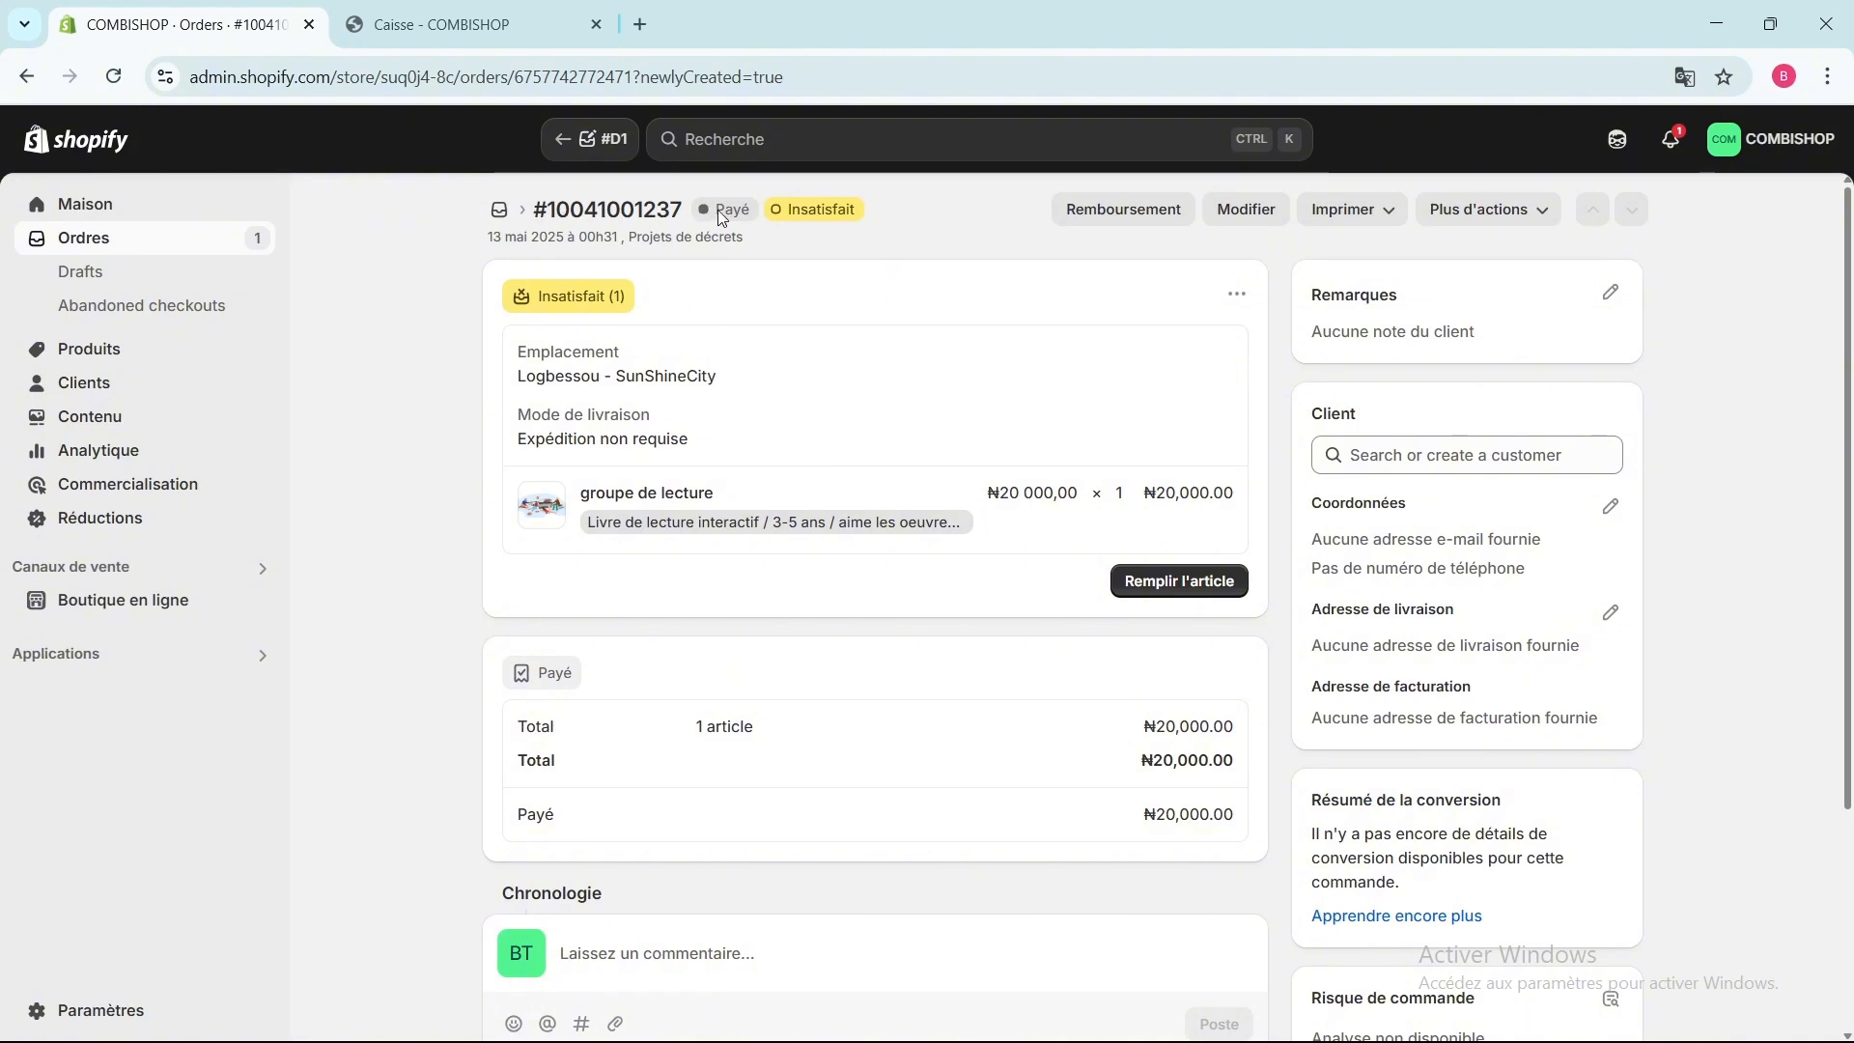
Review the paid order's payment, customer and conversion sections, and expand the manual payment entry in its timeline.
click(1126, 214)
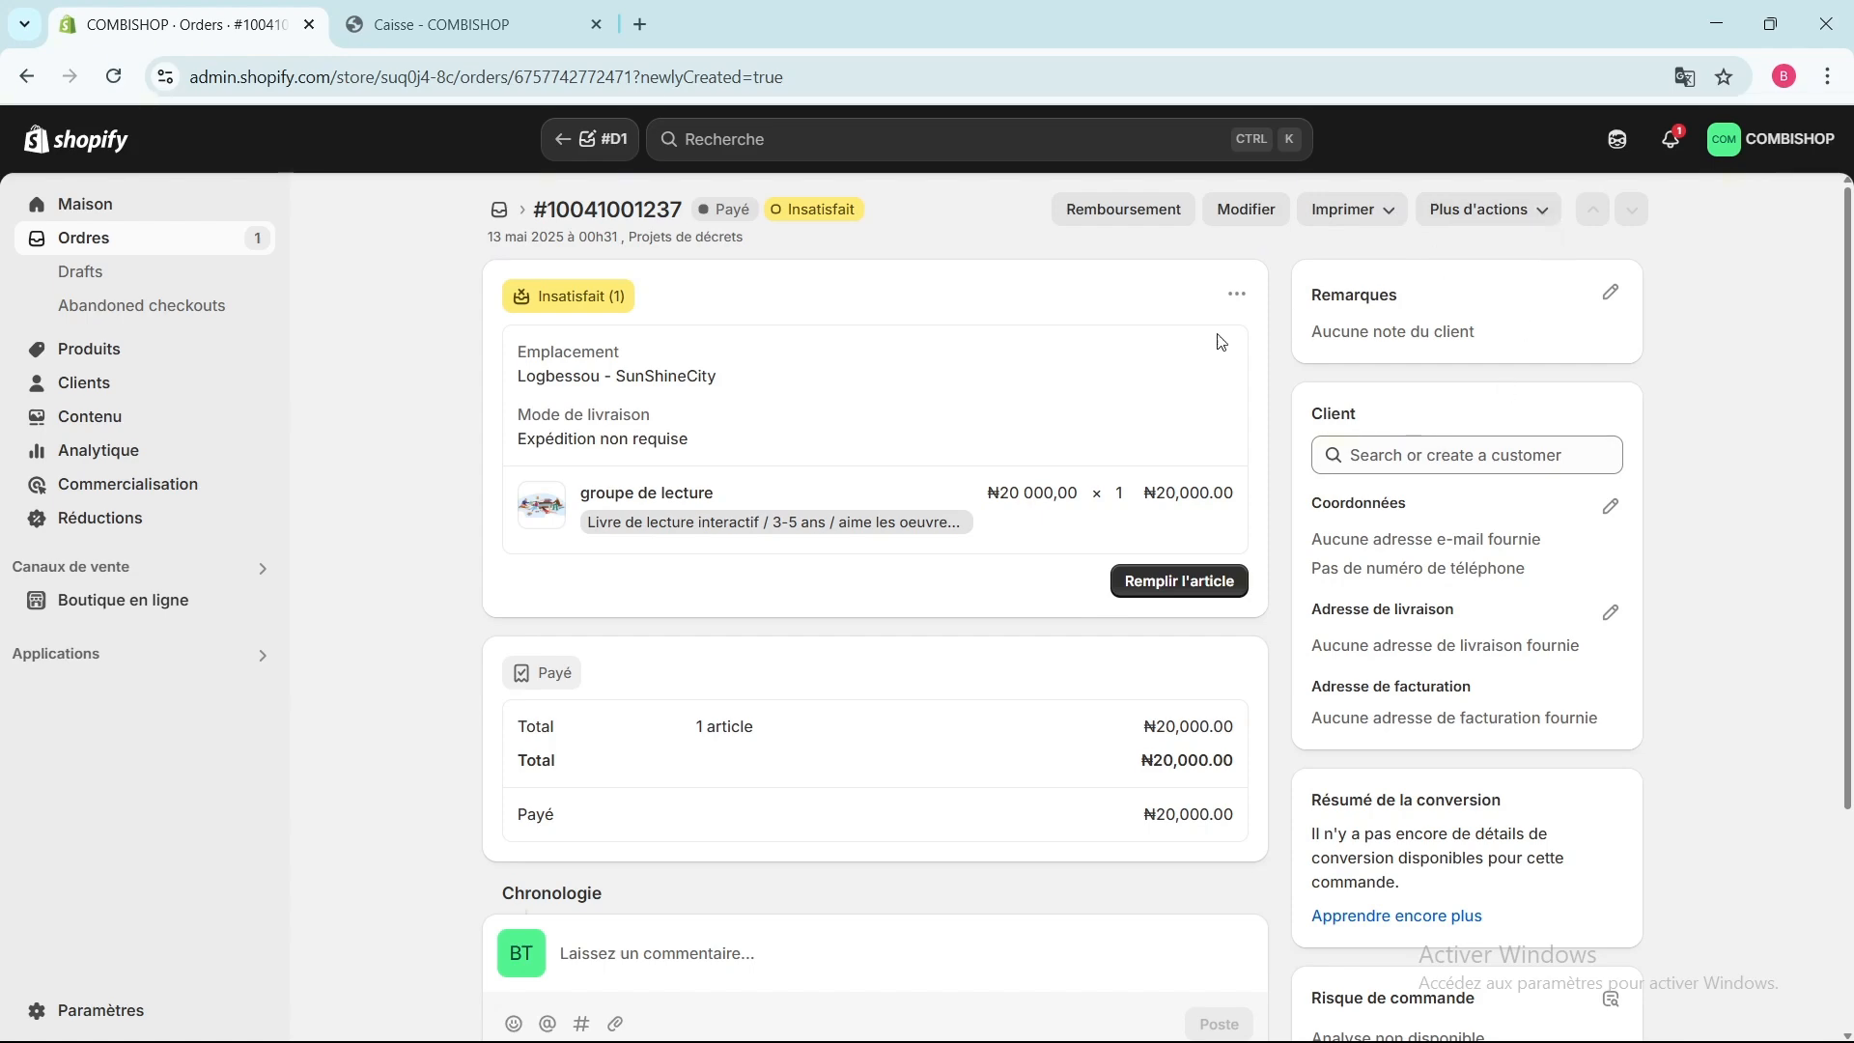
scroll(810, 484, down, 2)
scroll(810, 485, down, 2)
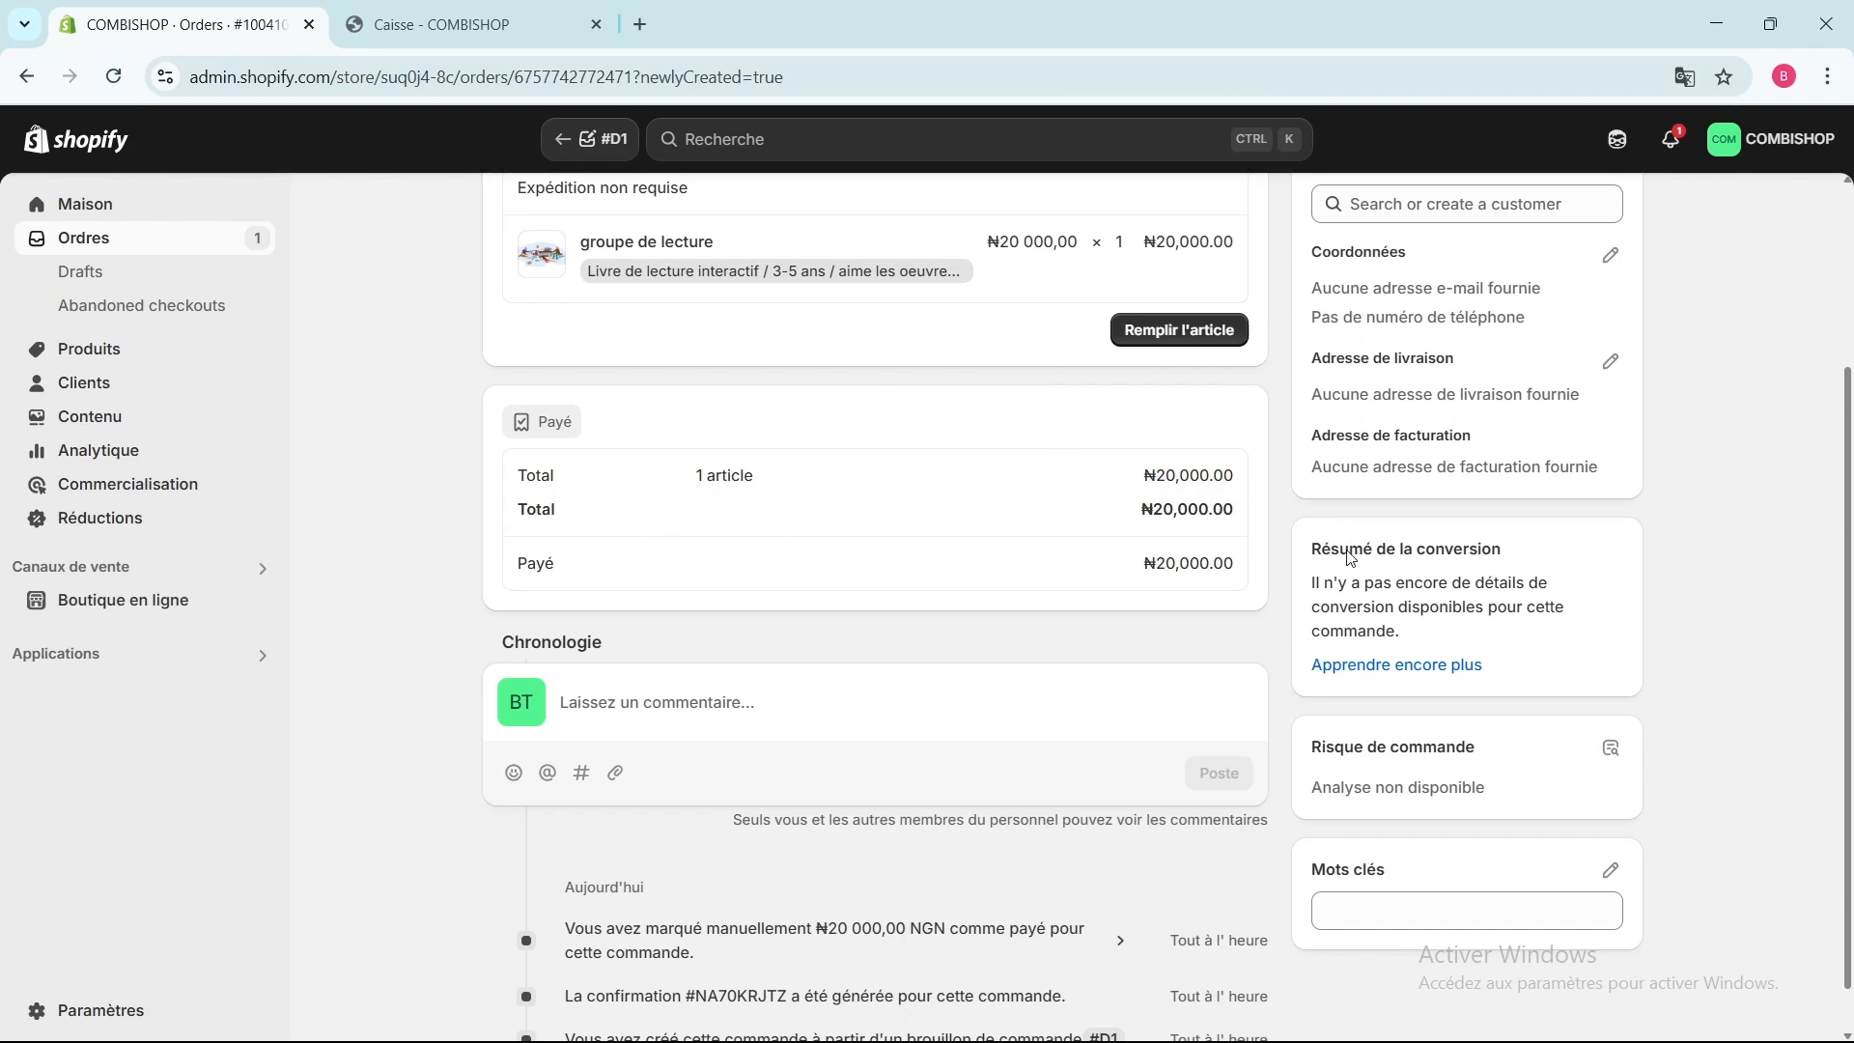
scroll(1210, 657, down, 1)
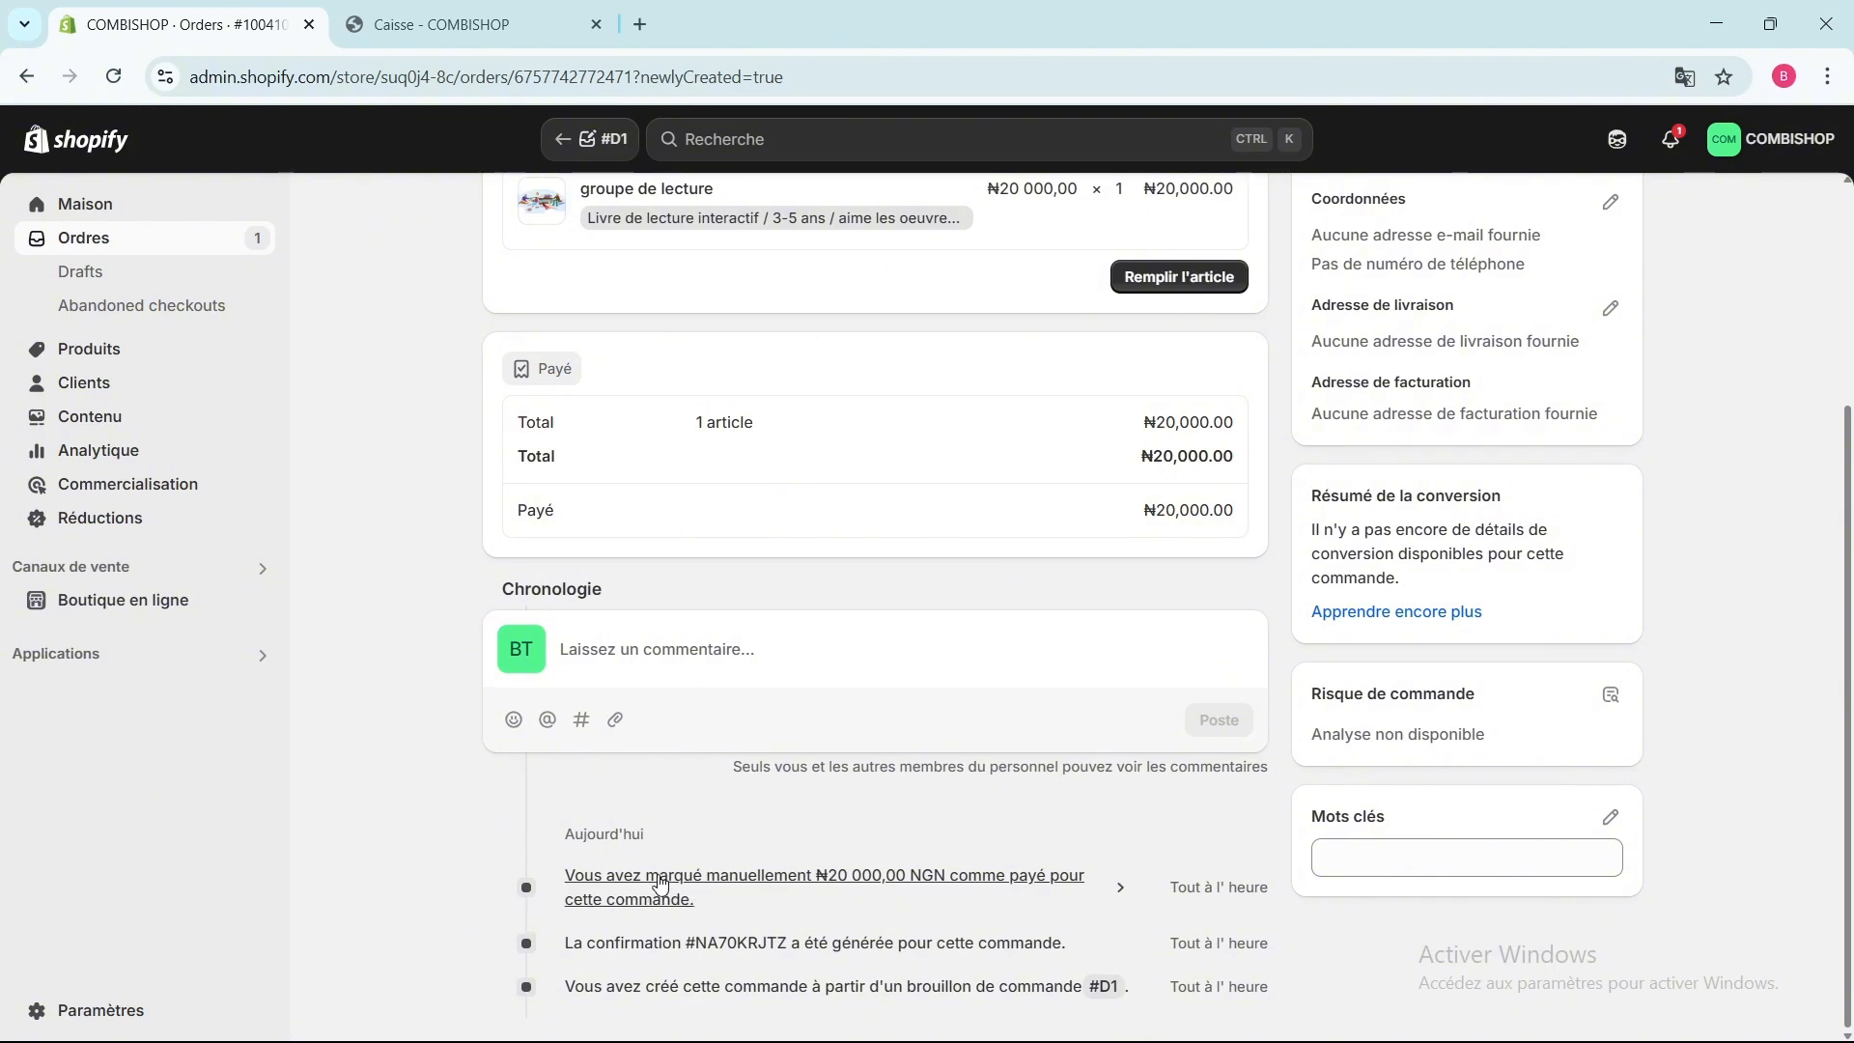
click(1120, 888)
scroll(654, 794, down, 2)
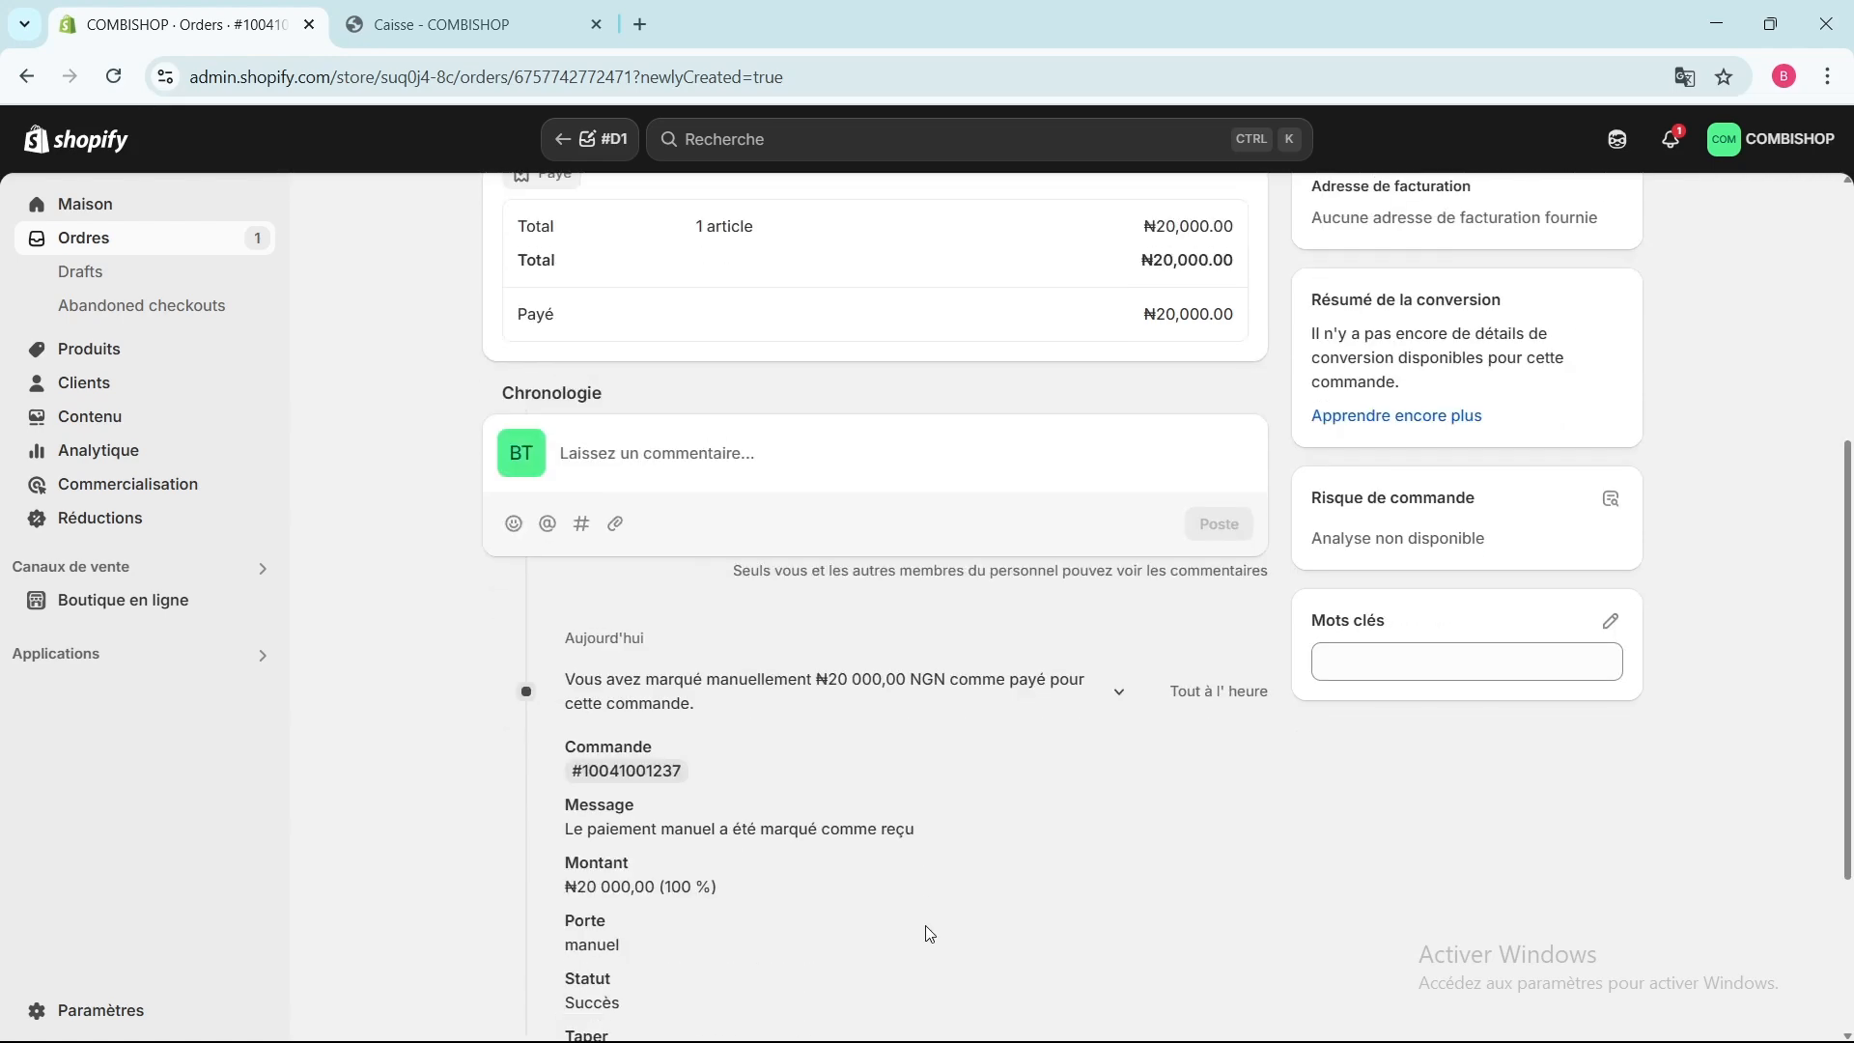
Examine the manual payment details in the order's timeline and the item and payment summaries.
scroll(664, 877, down, 2)
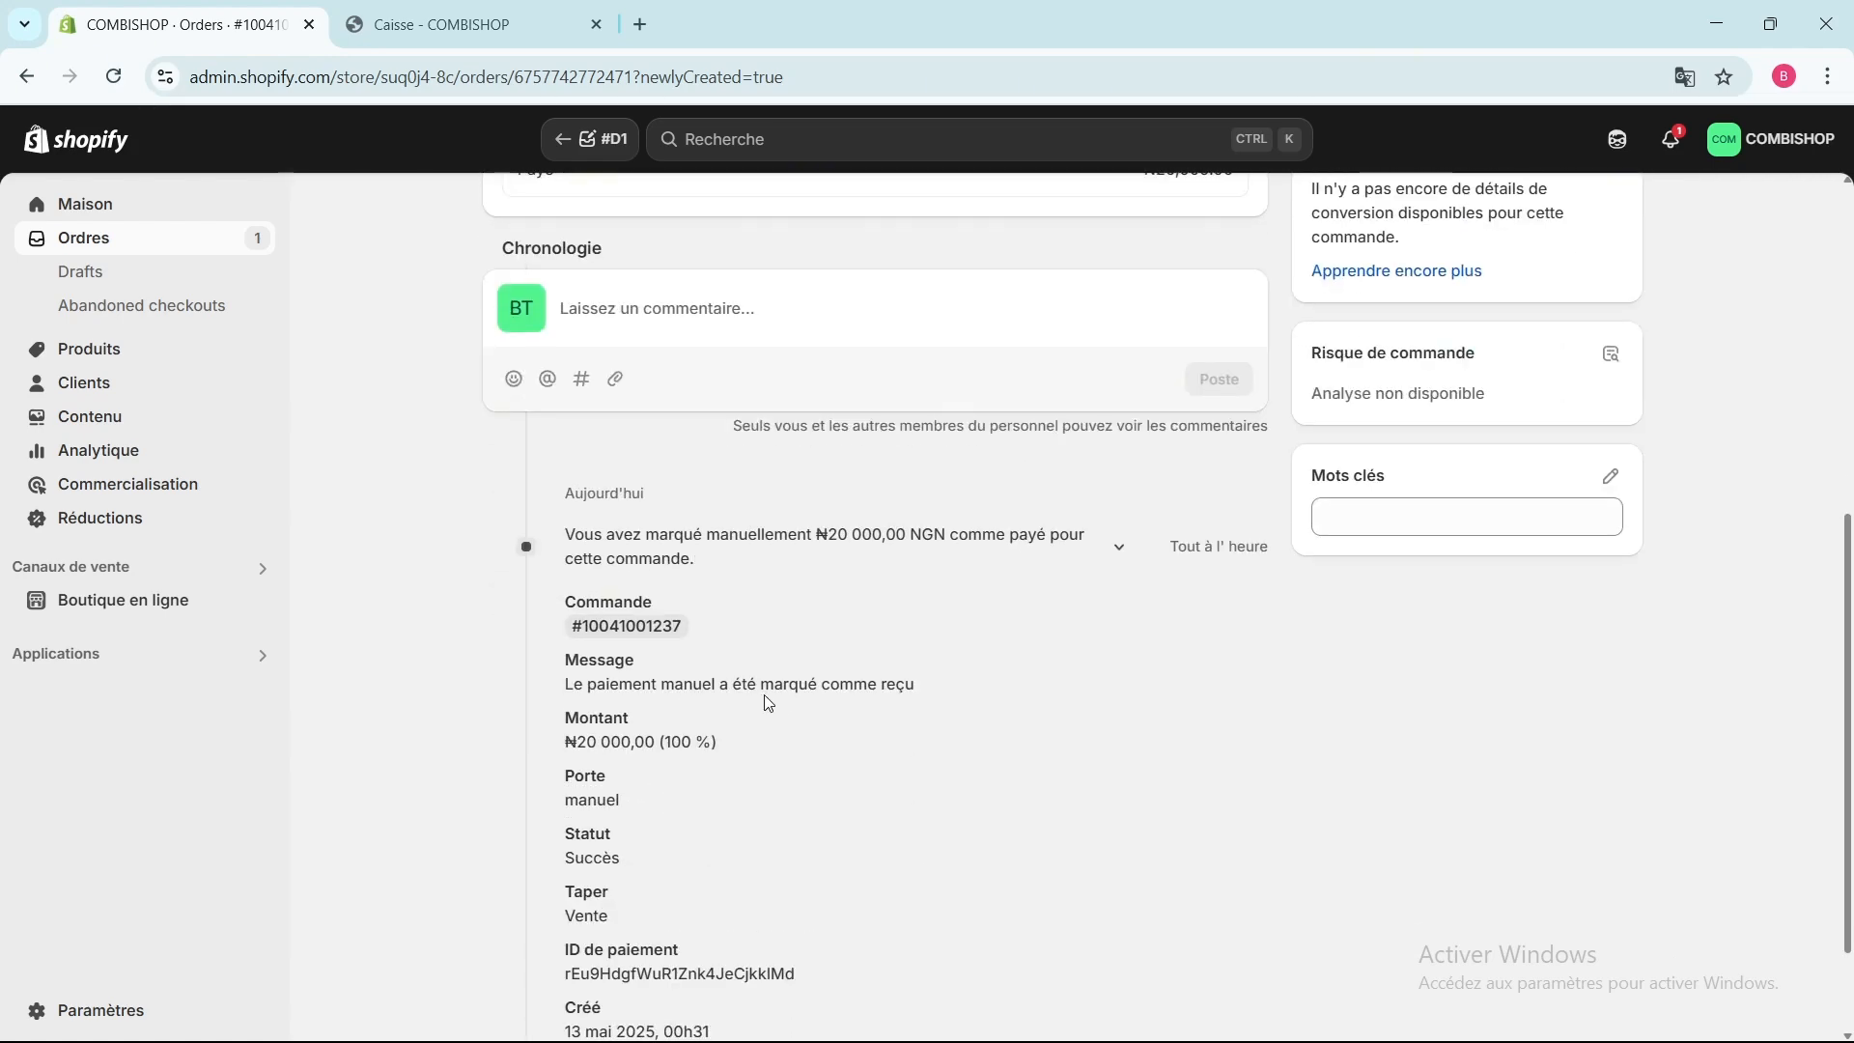
scroll(636, 795, down, 2)
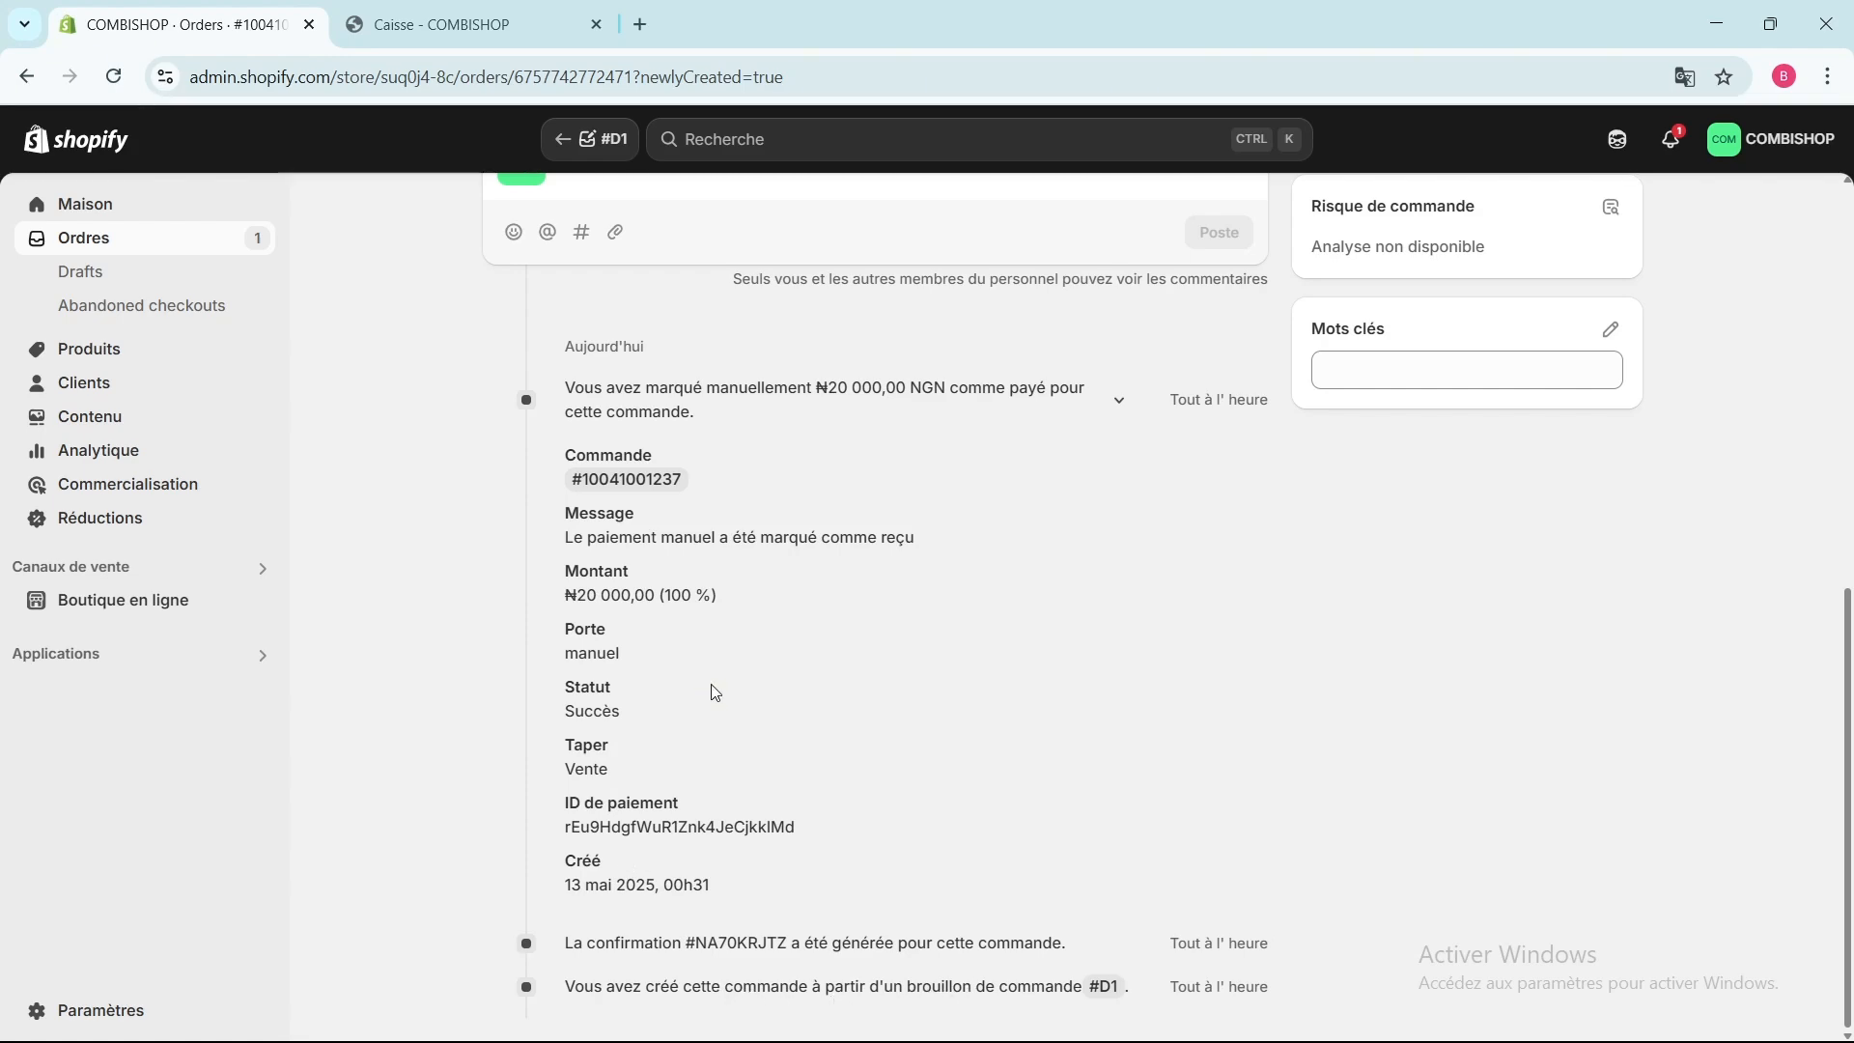
scroll(715, 691, up, 10)
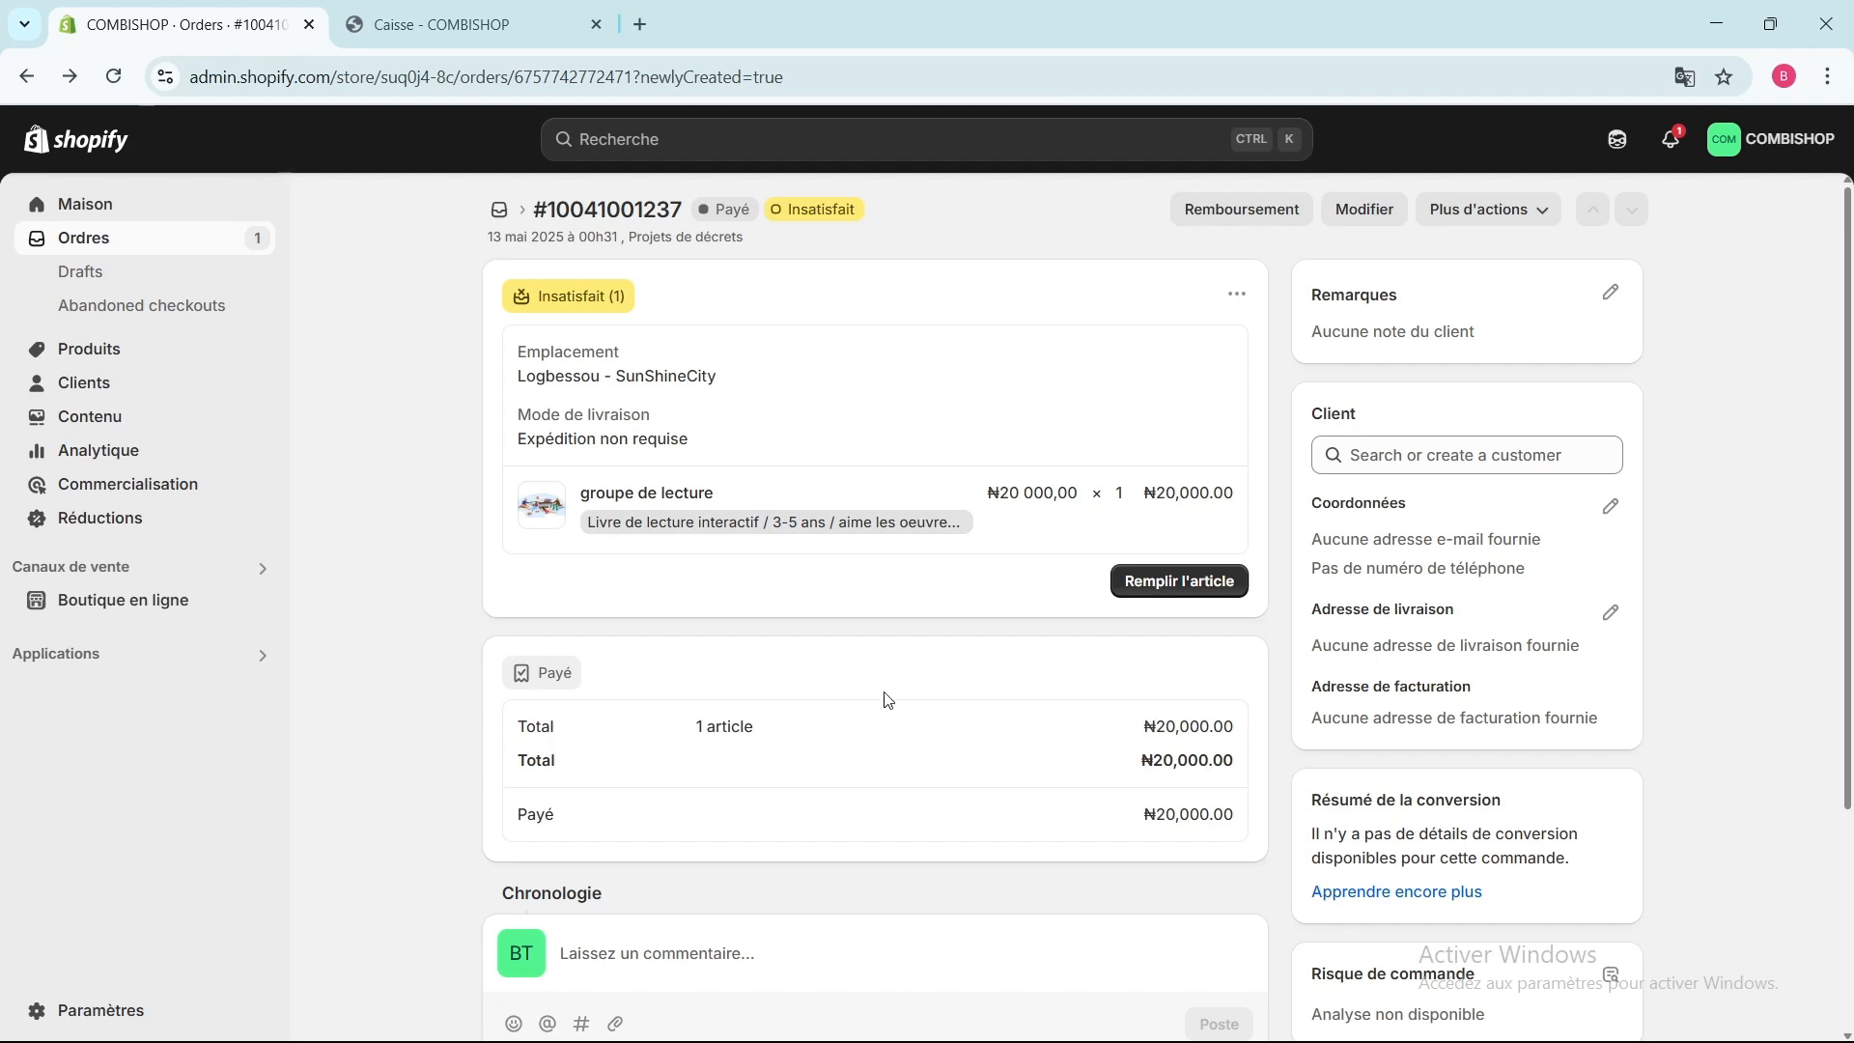
scroll(883, 700, down, 1)
scroll(884, 700, up, 1)
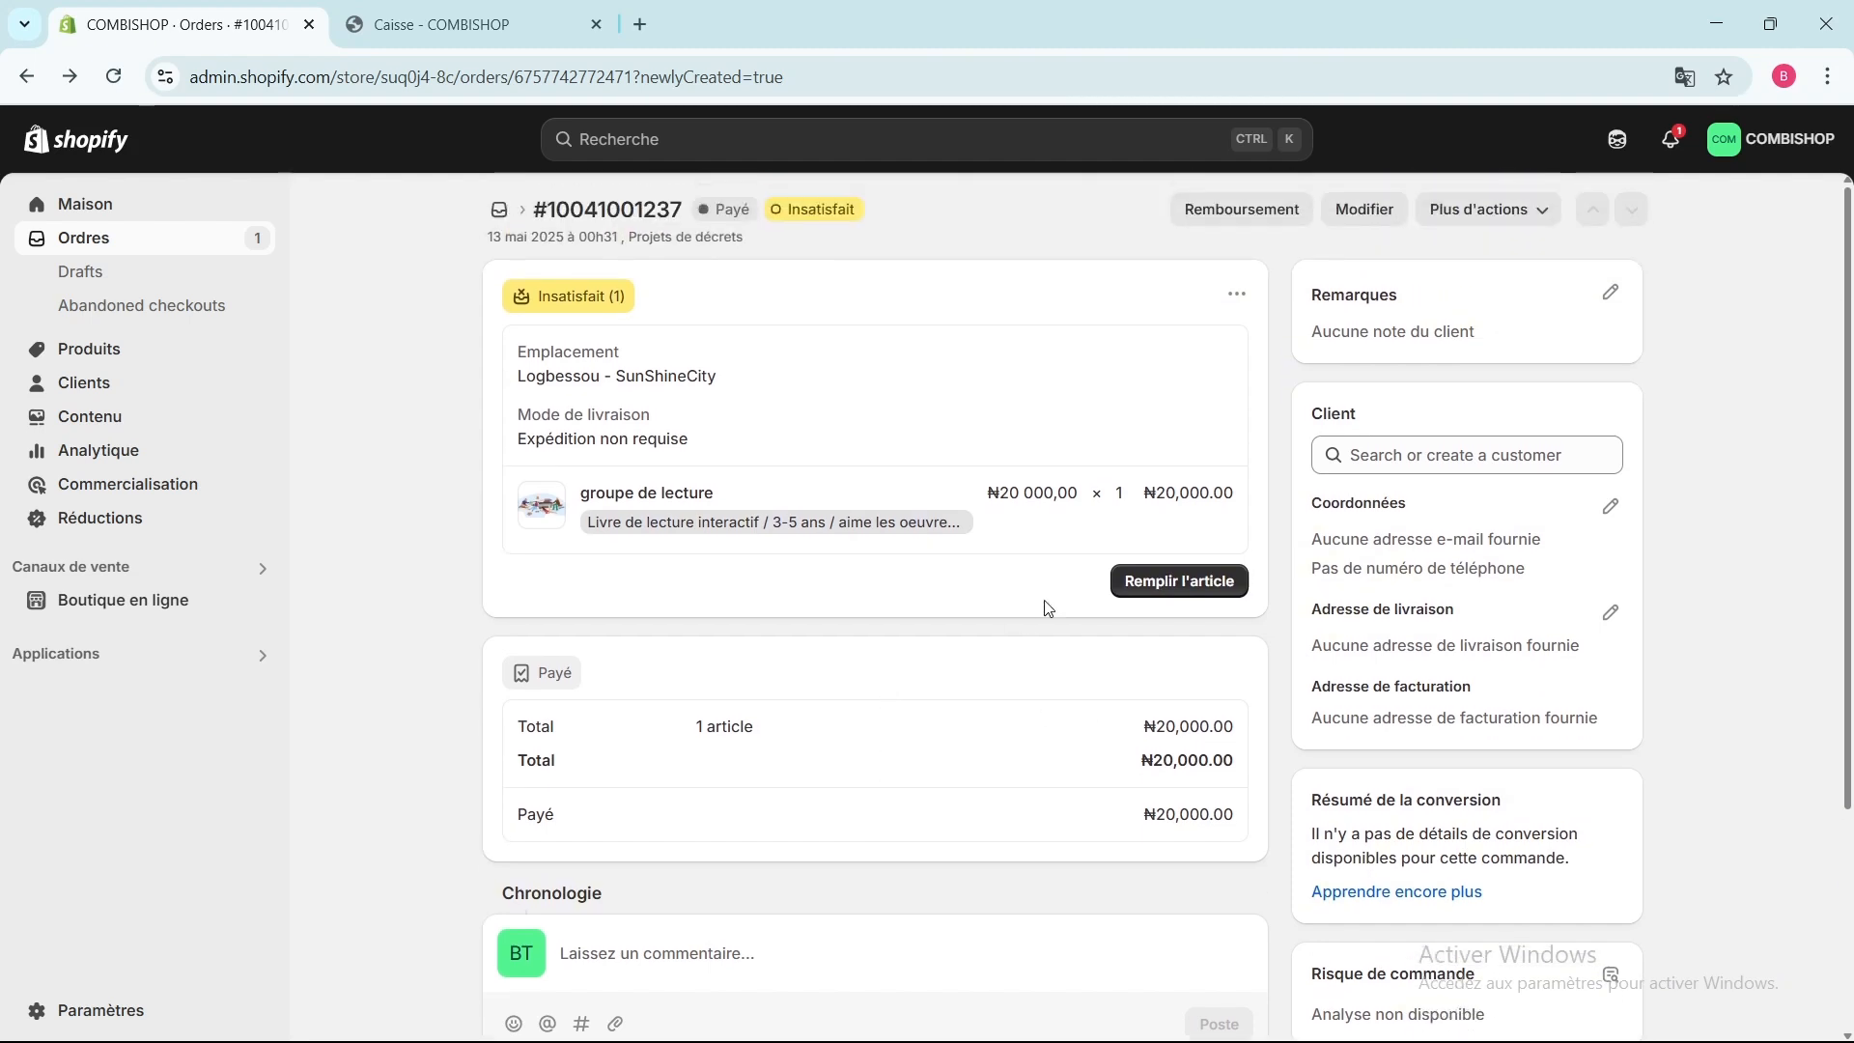
View the fulfillment page for the "groupe de lecture" item and reopen the paid order from the orders list.
click(1176, 582)
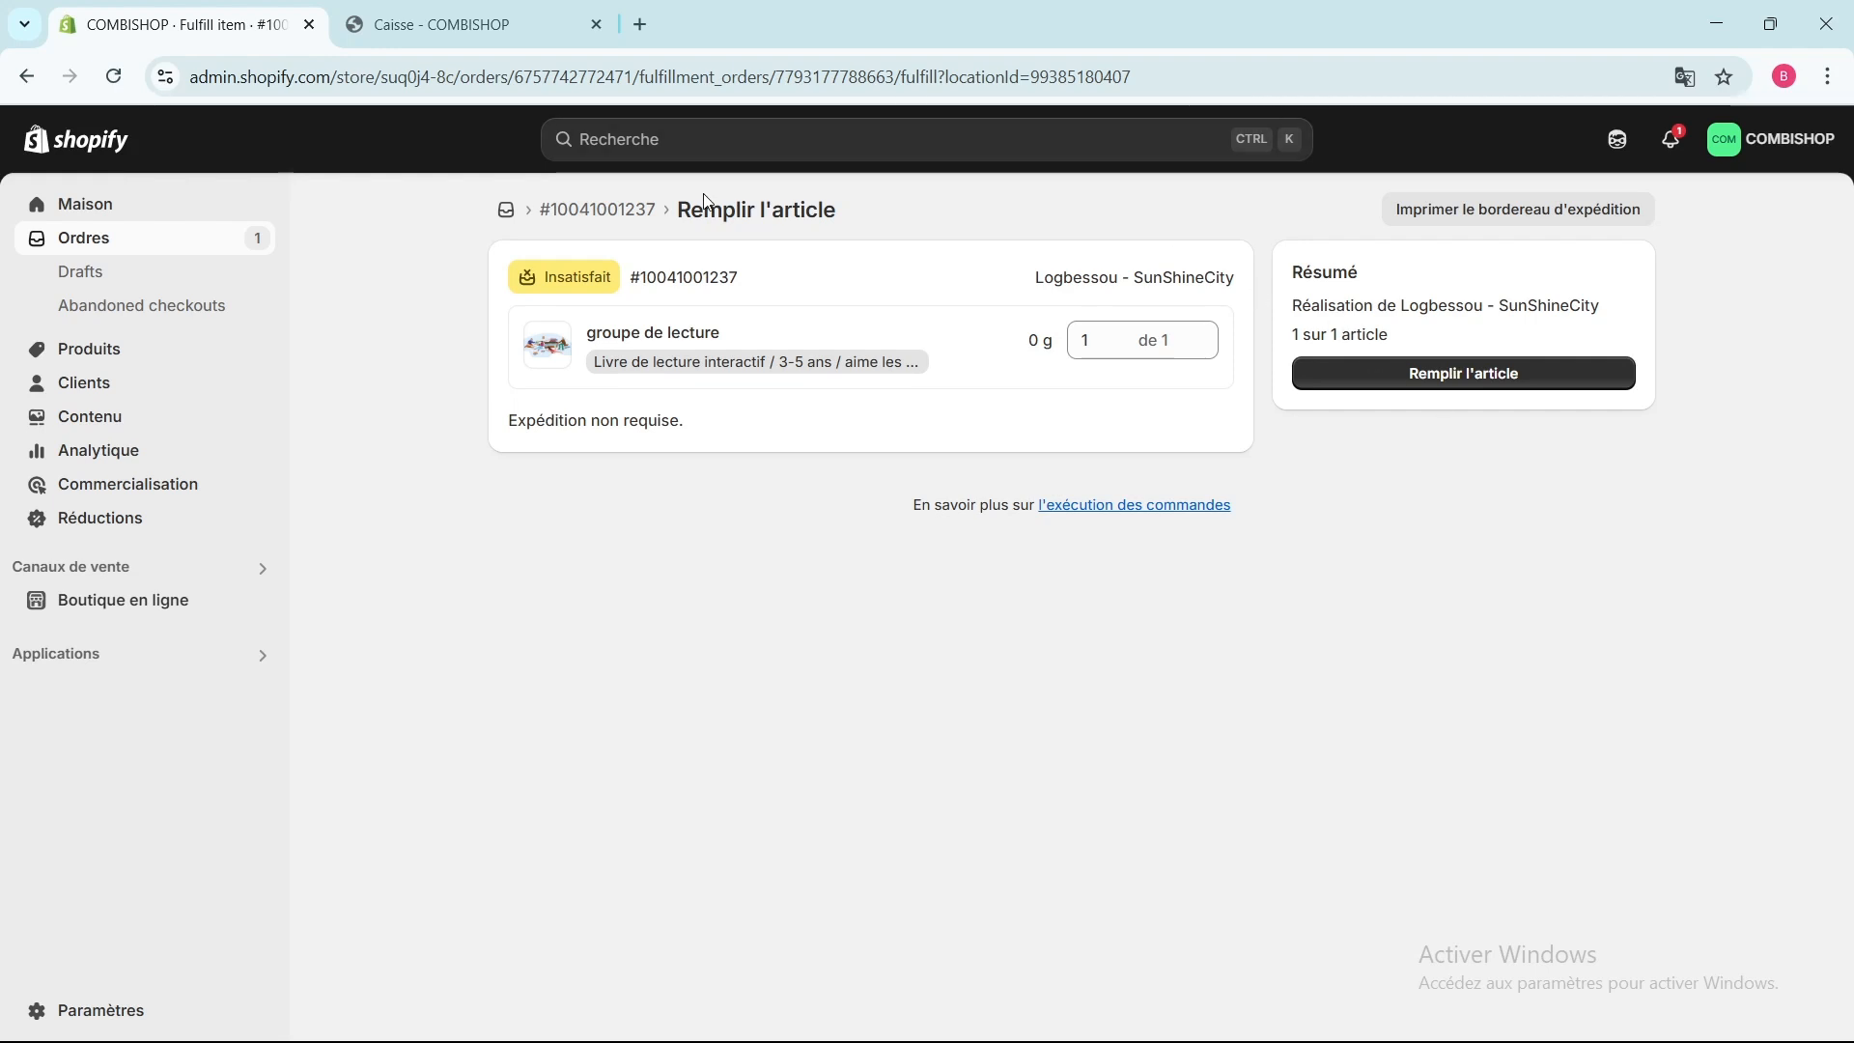
click(505, 214)
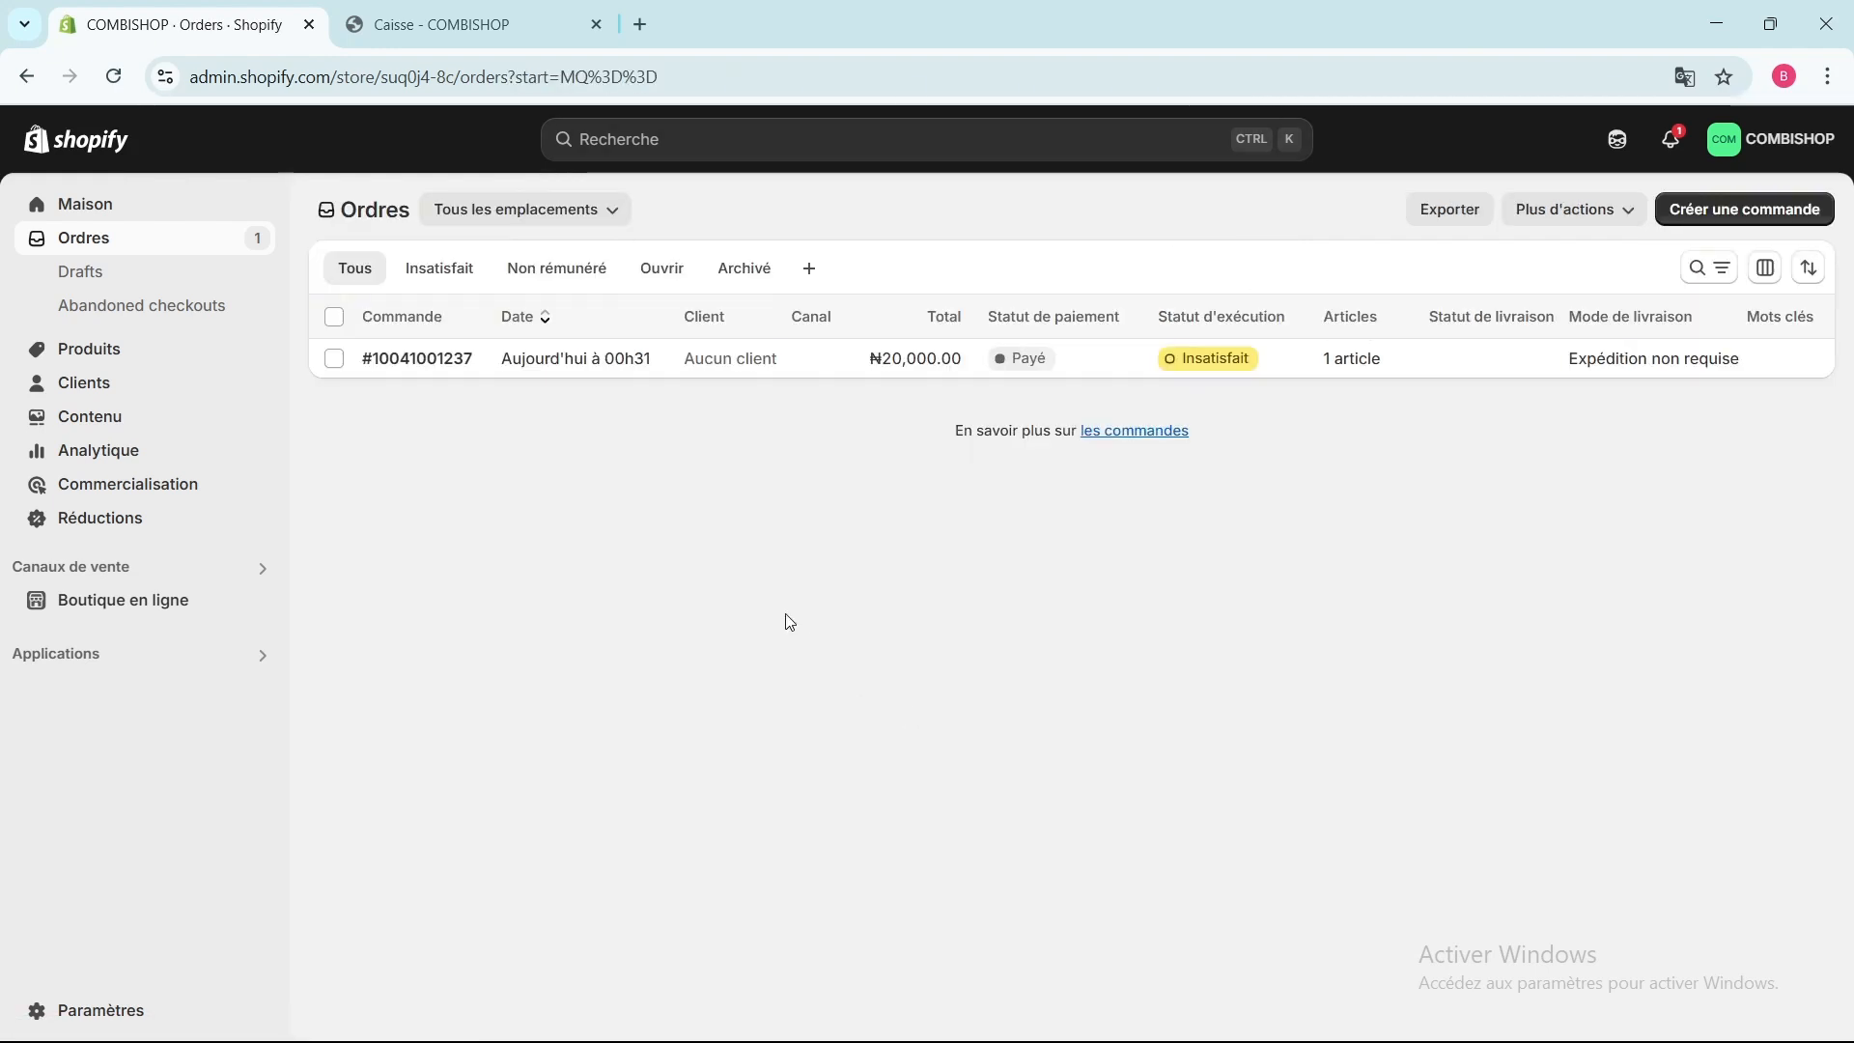
click(595, 362)
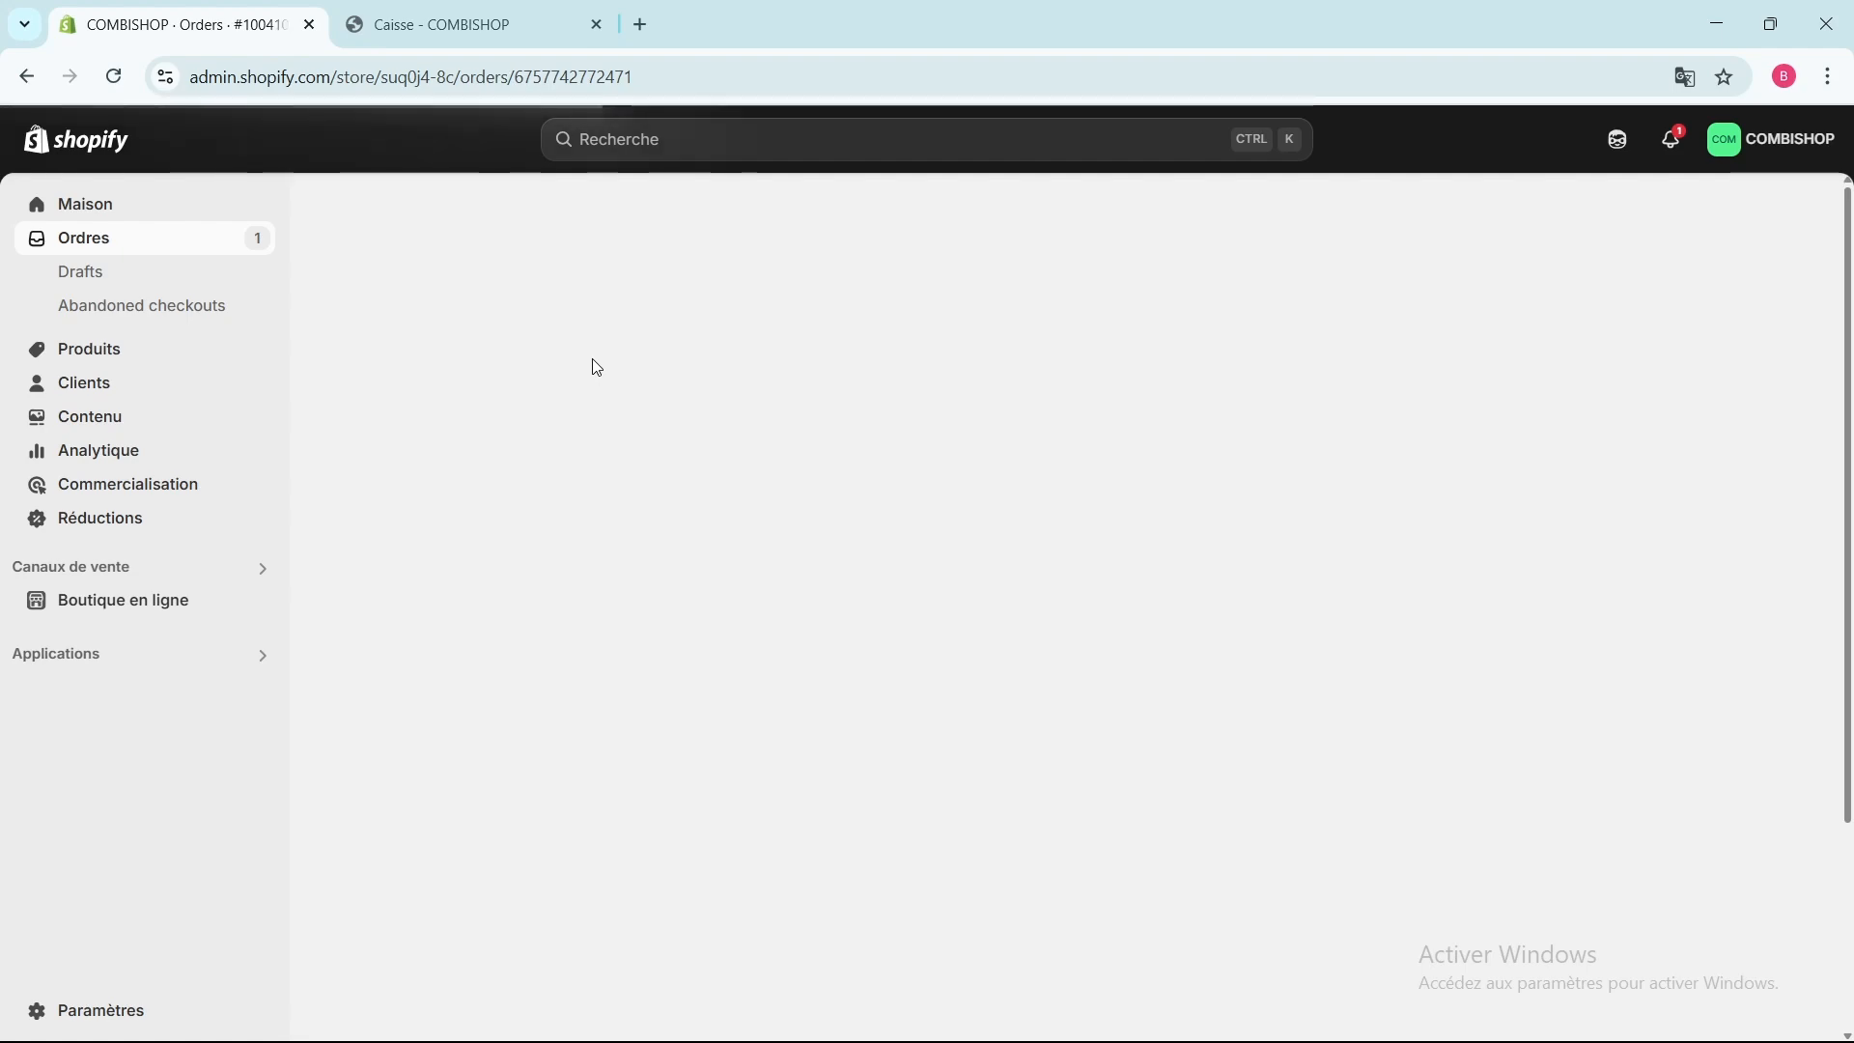
Review the reopened order's payment and timeline, and look through its additional print, duplicate, cancel and archive actions.
scroll(816, 512, down, 3)
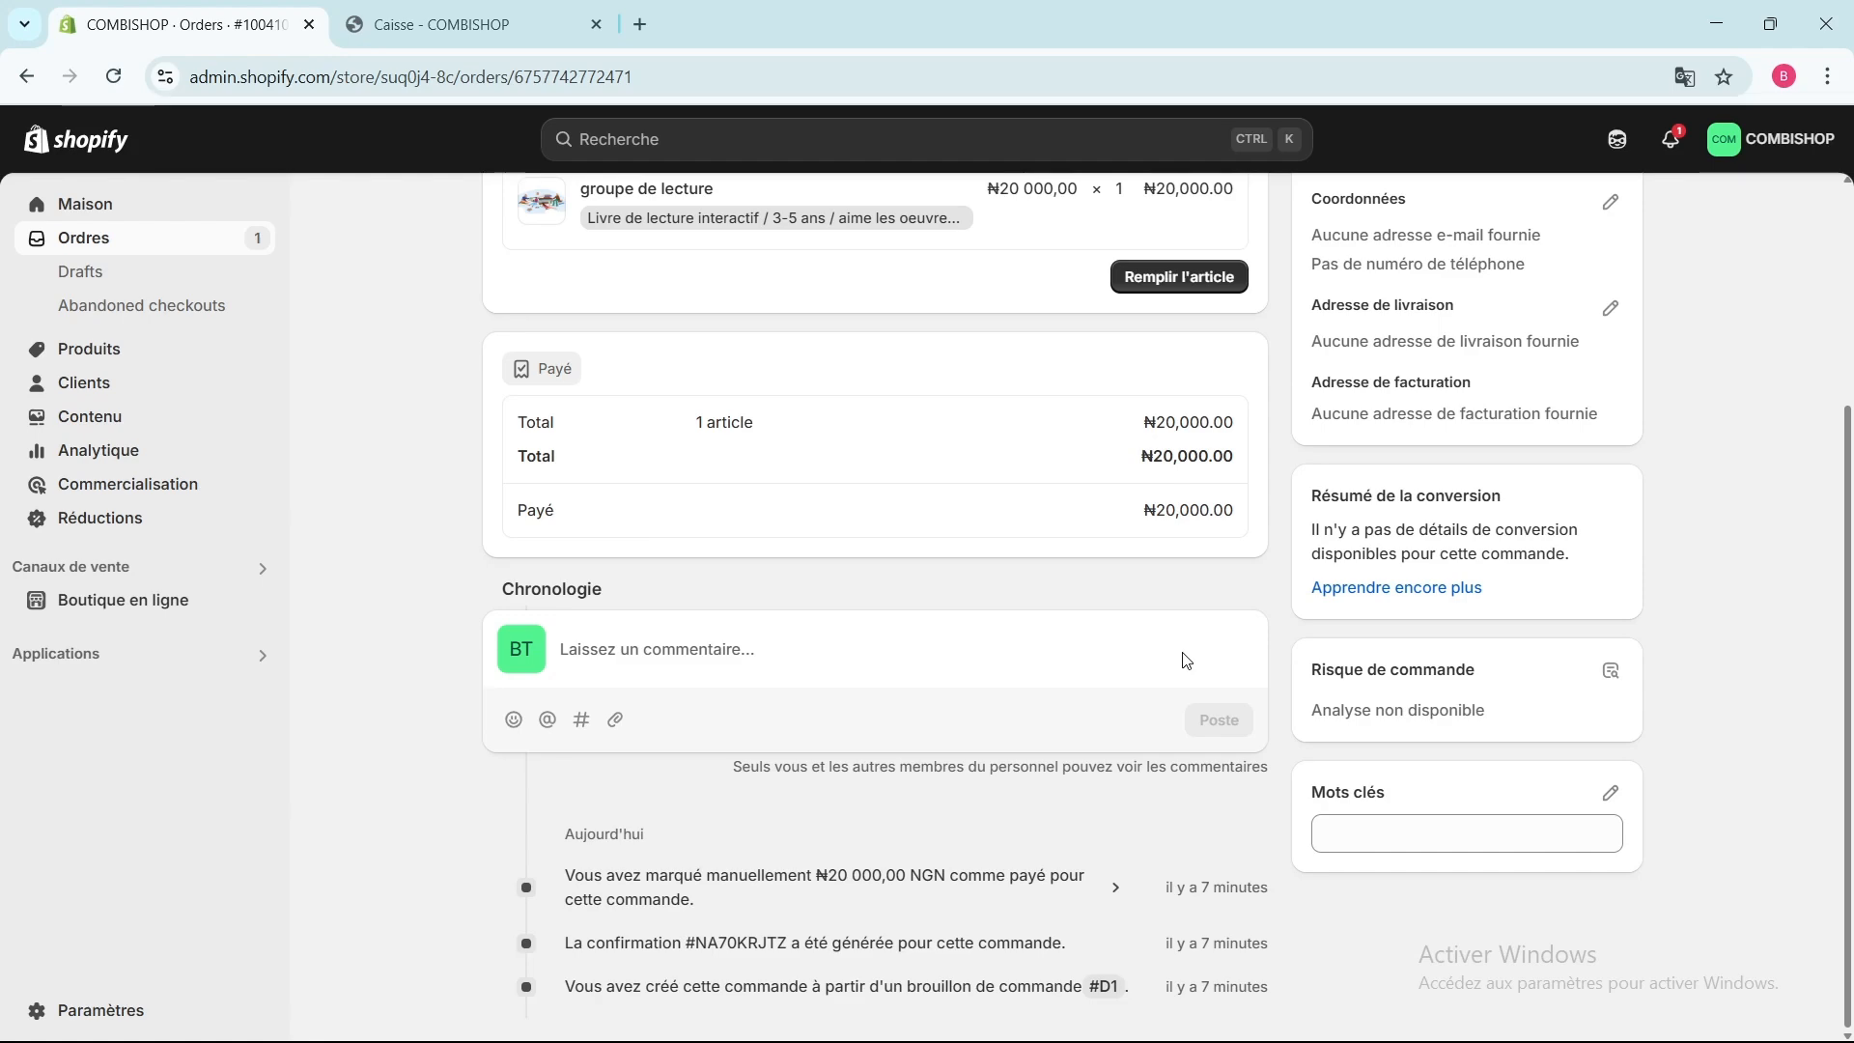
scroll(1186, 655, up, 3)
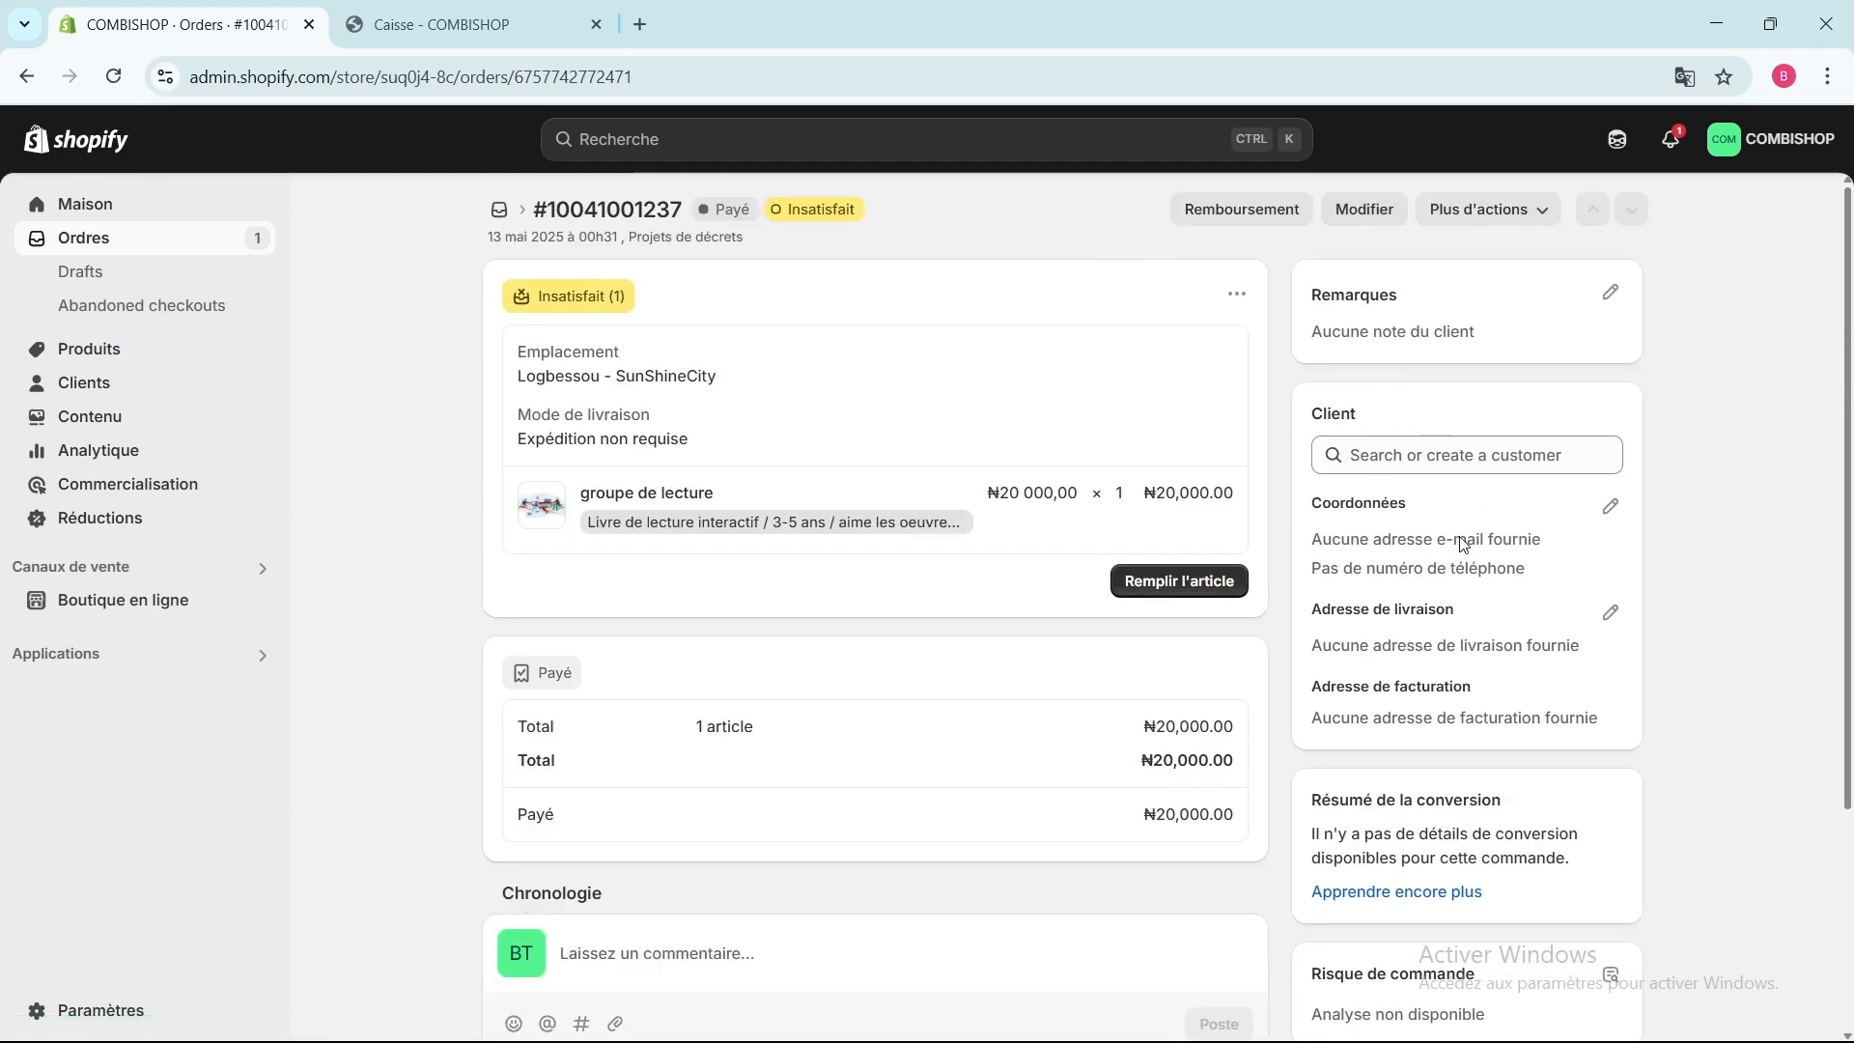
click(1542, 214)
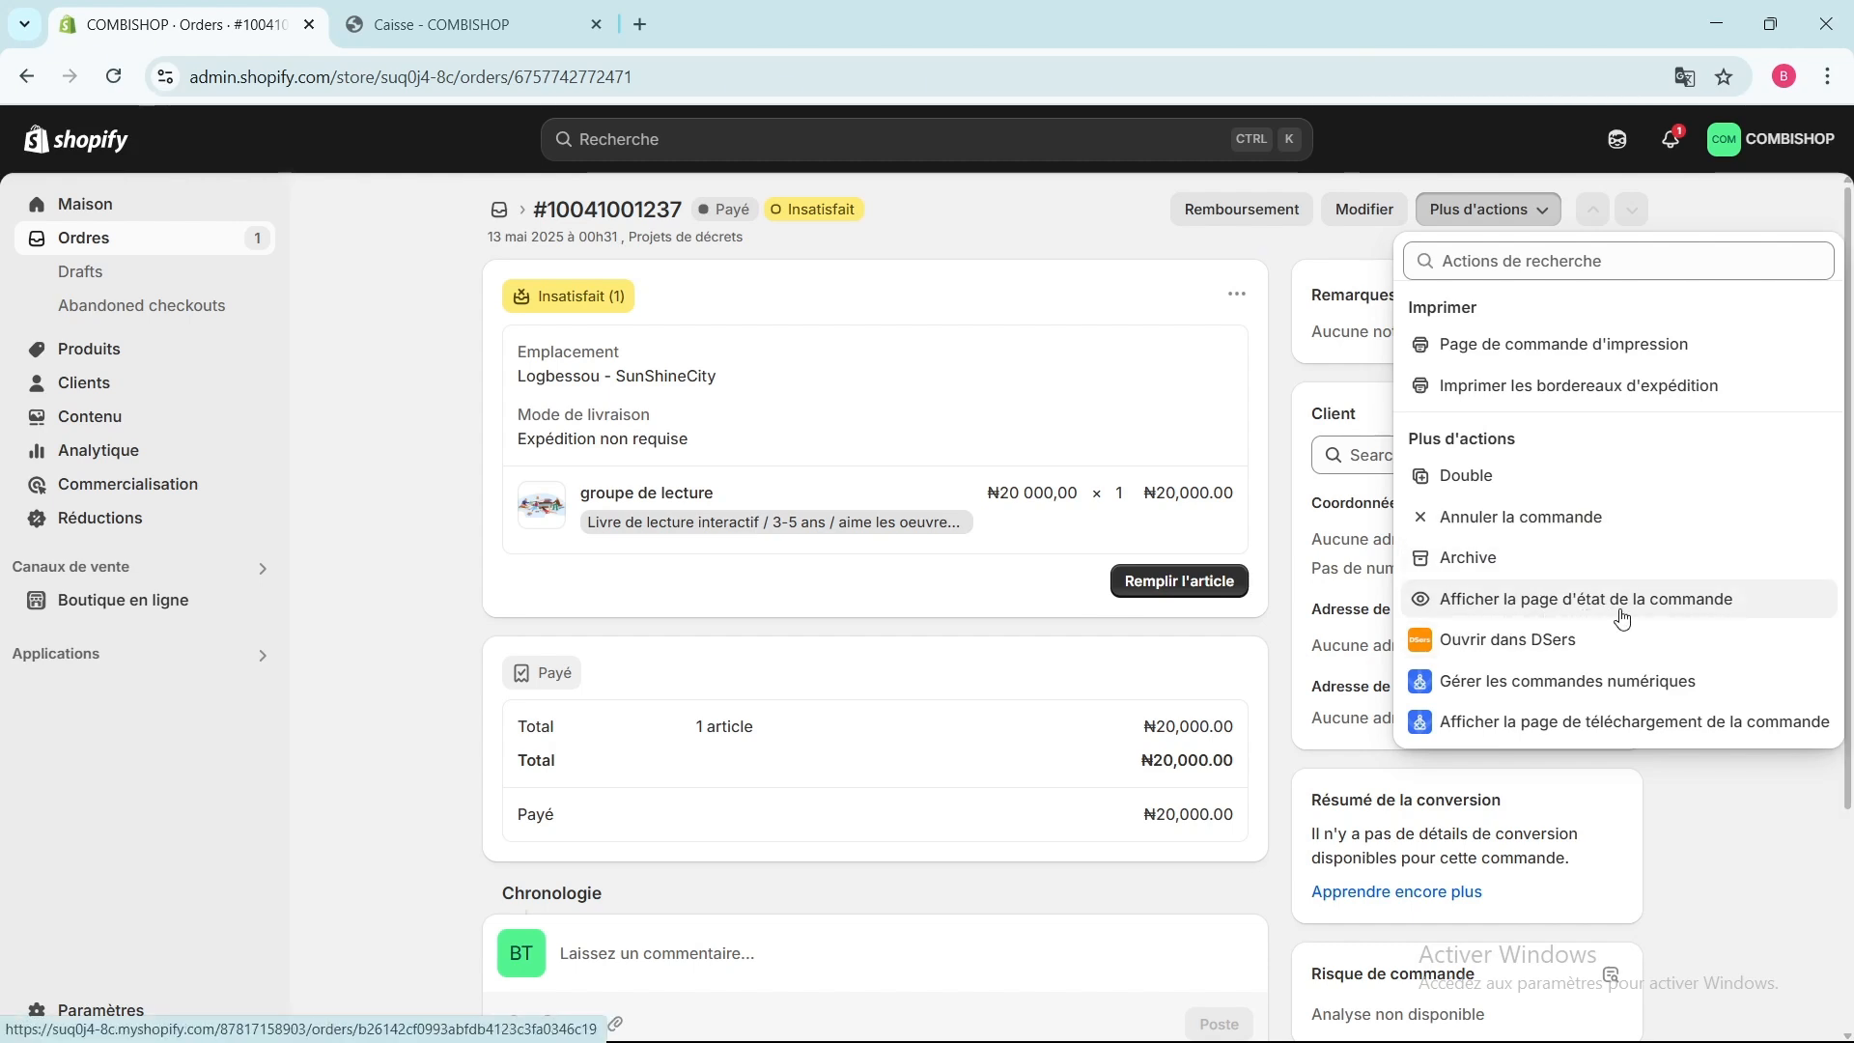
click(1545, 437)
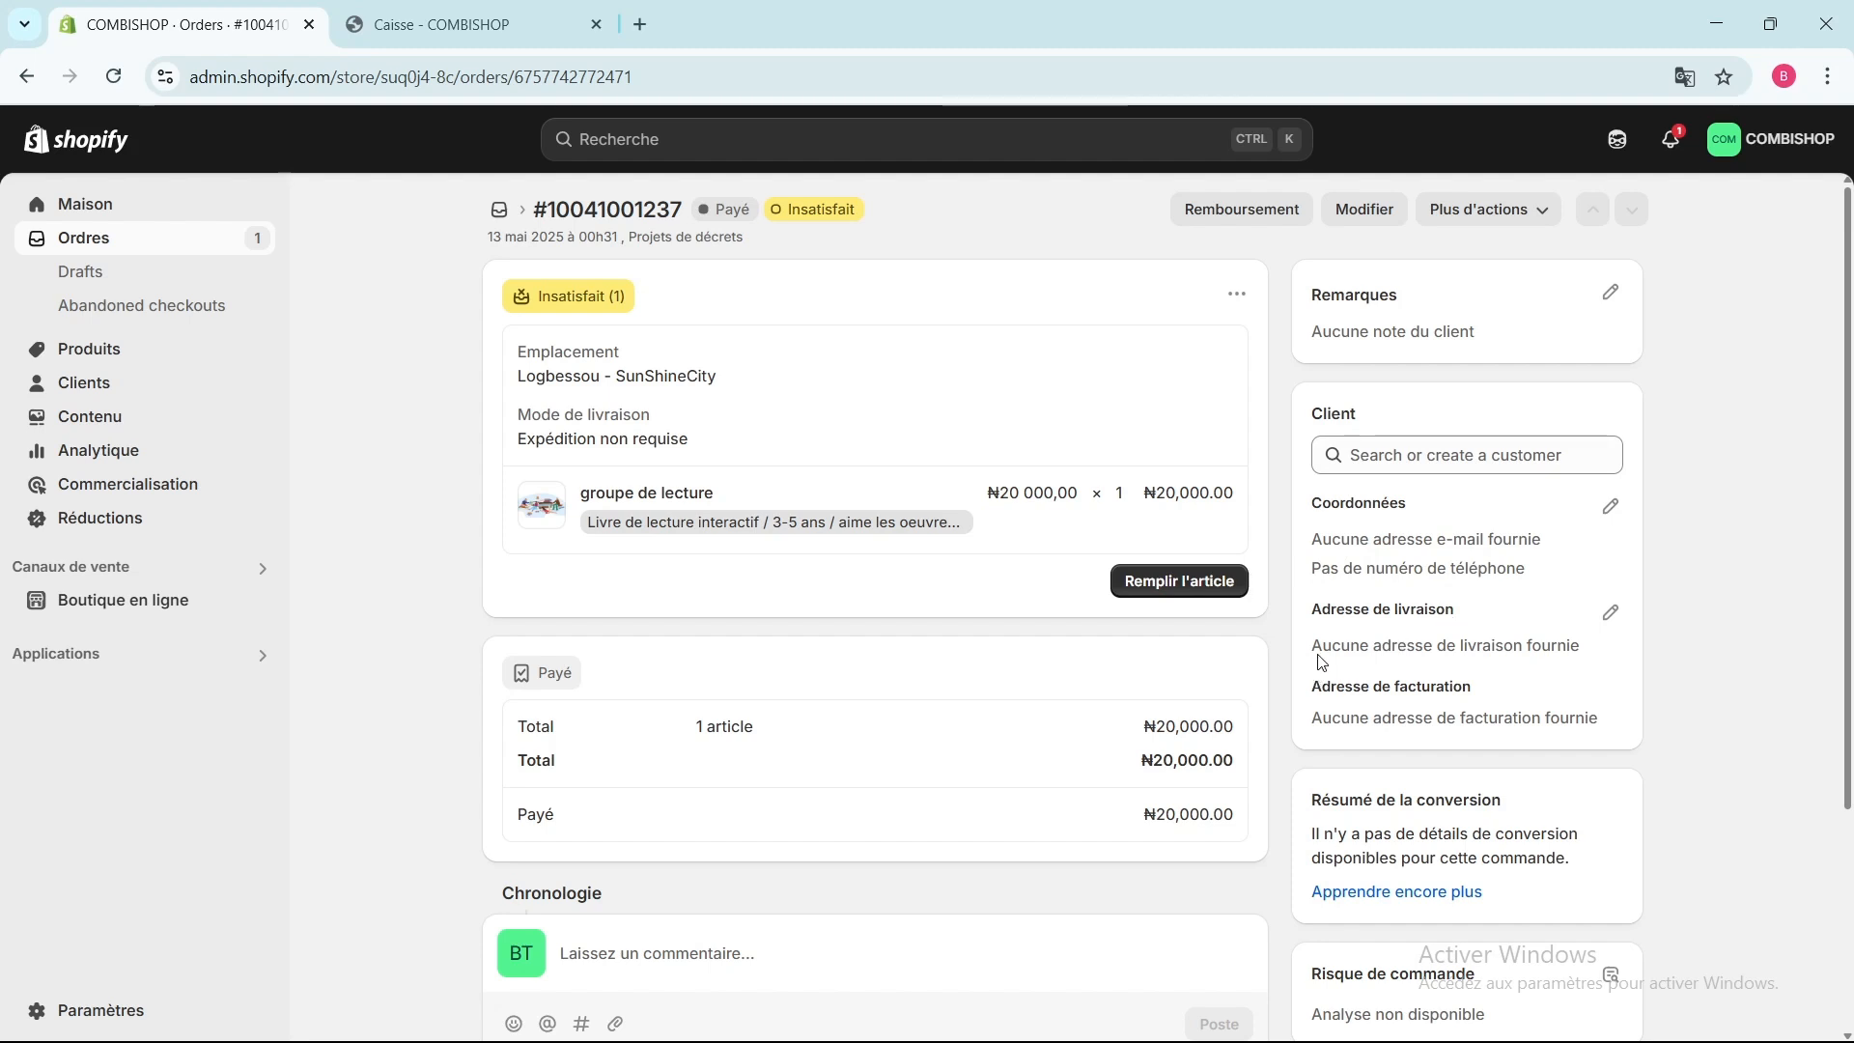
Examine the order's customer, conversion, risk and tag sections, and view the shipping address form without saving changes.
scroll(1559, 594, down, 2)
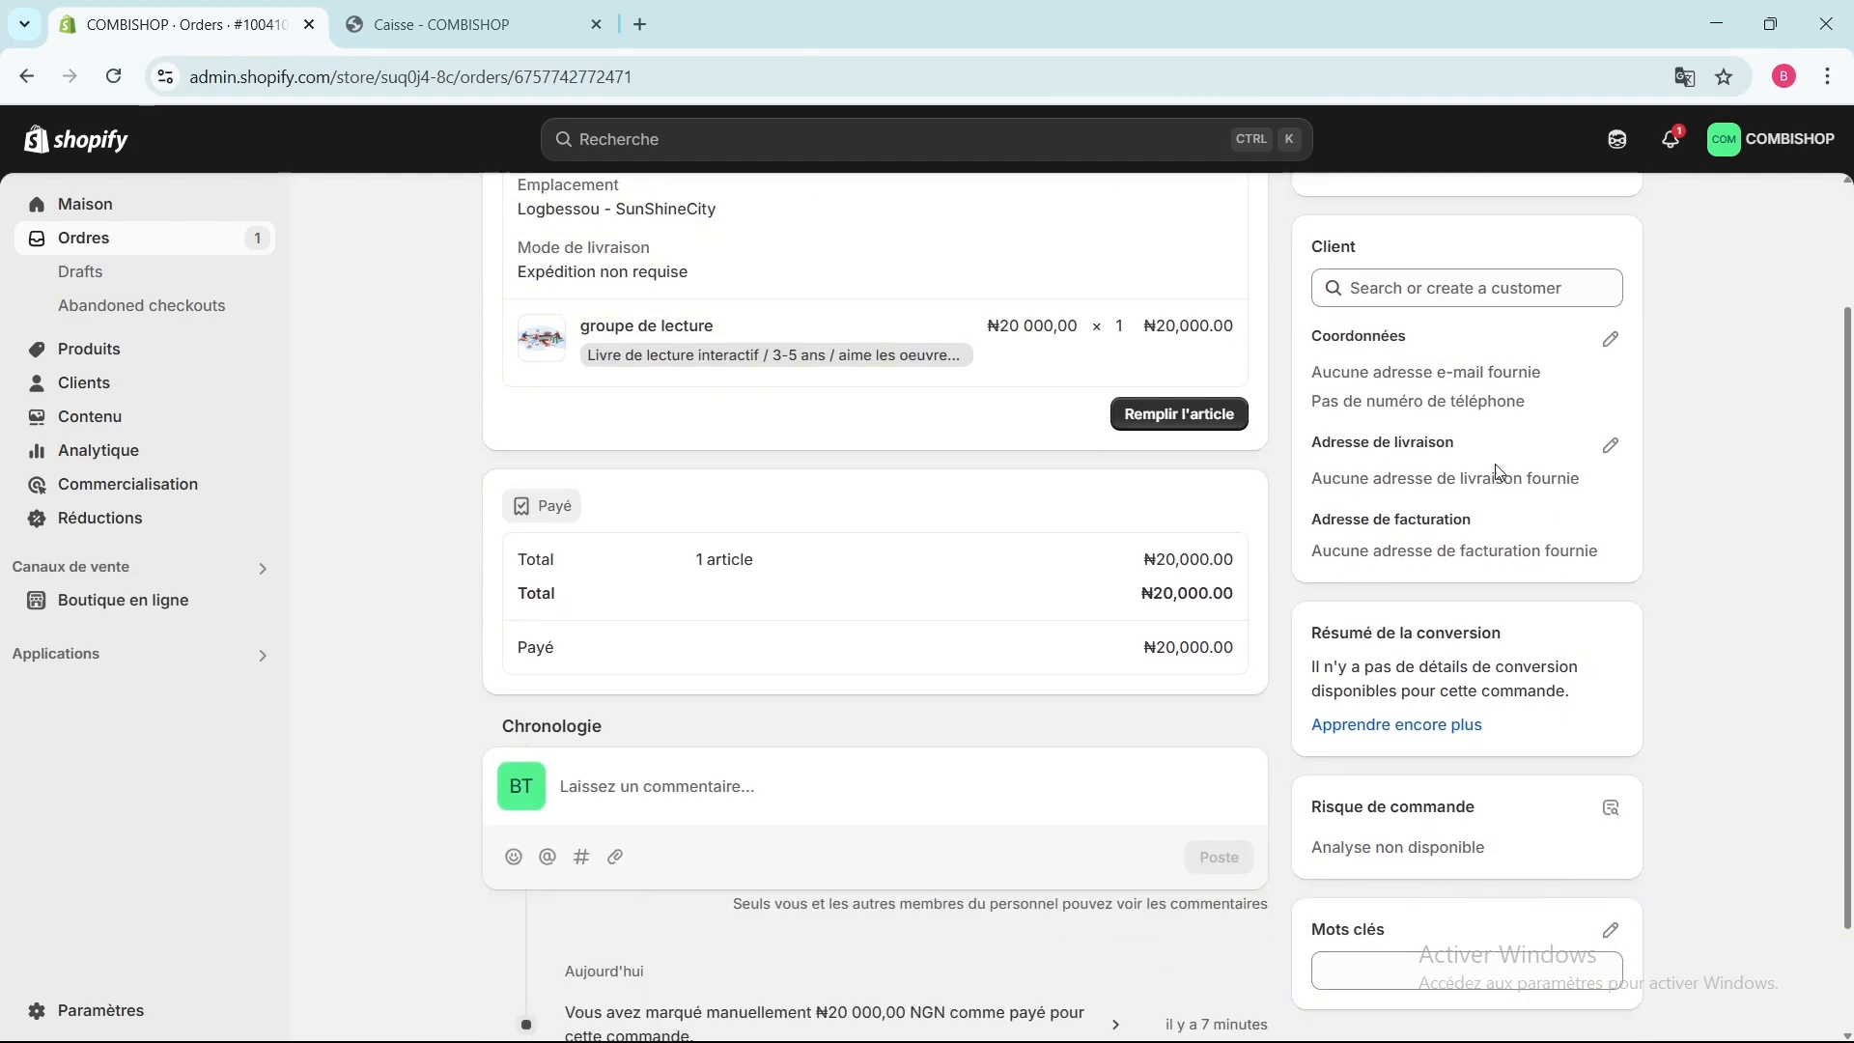
scroll(1421, 551, down, 1)
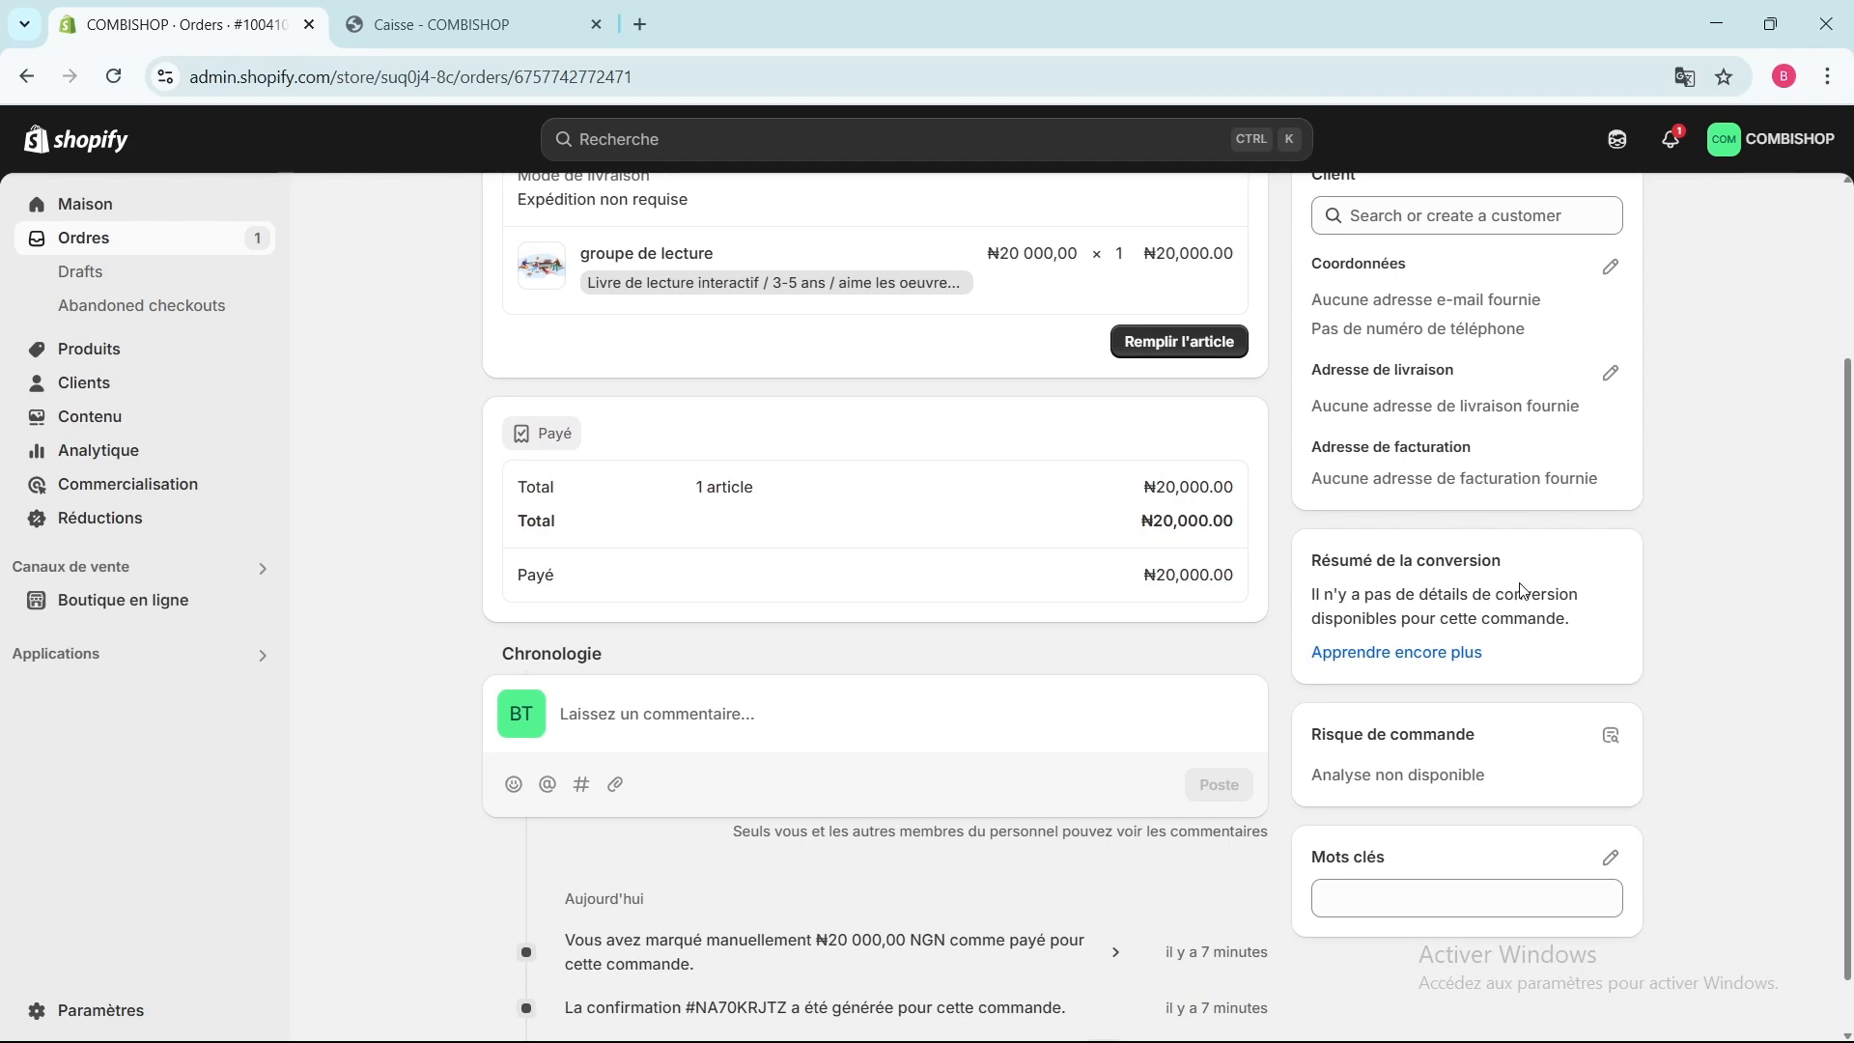
scroll(1523, 590, down, 1)
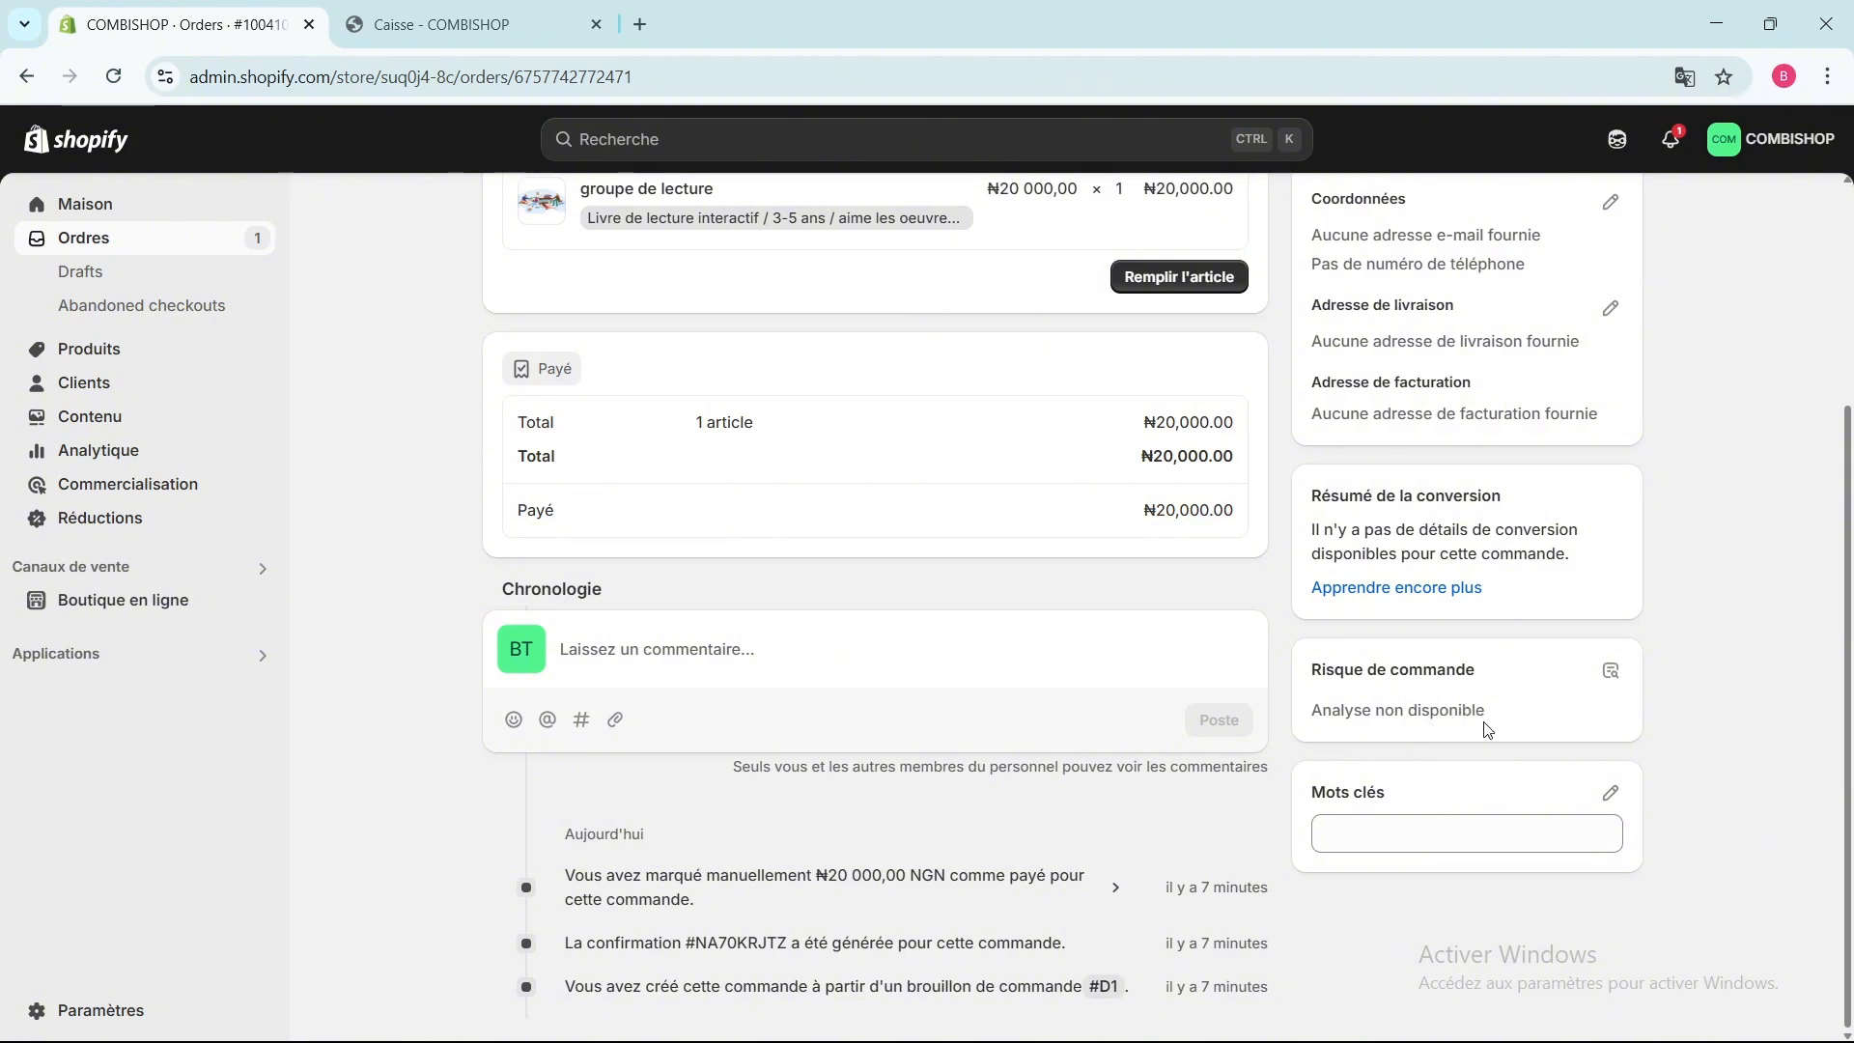
scroll(1484, 731, up, 1)
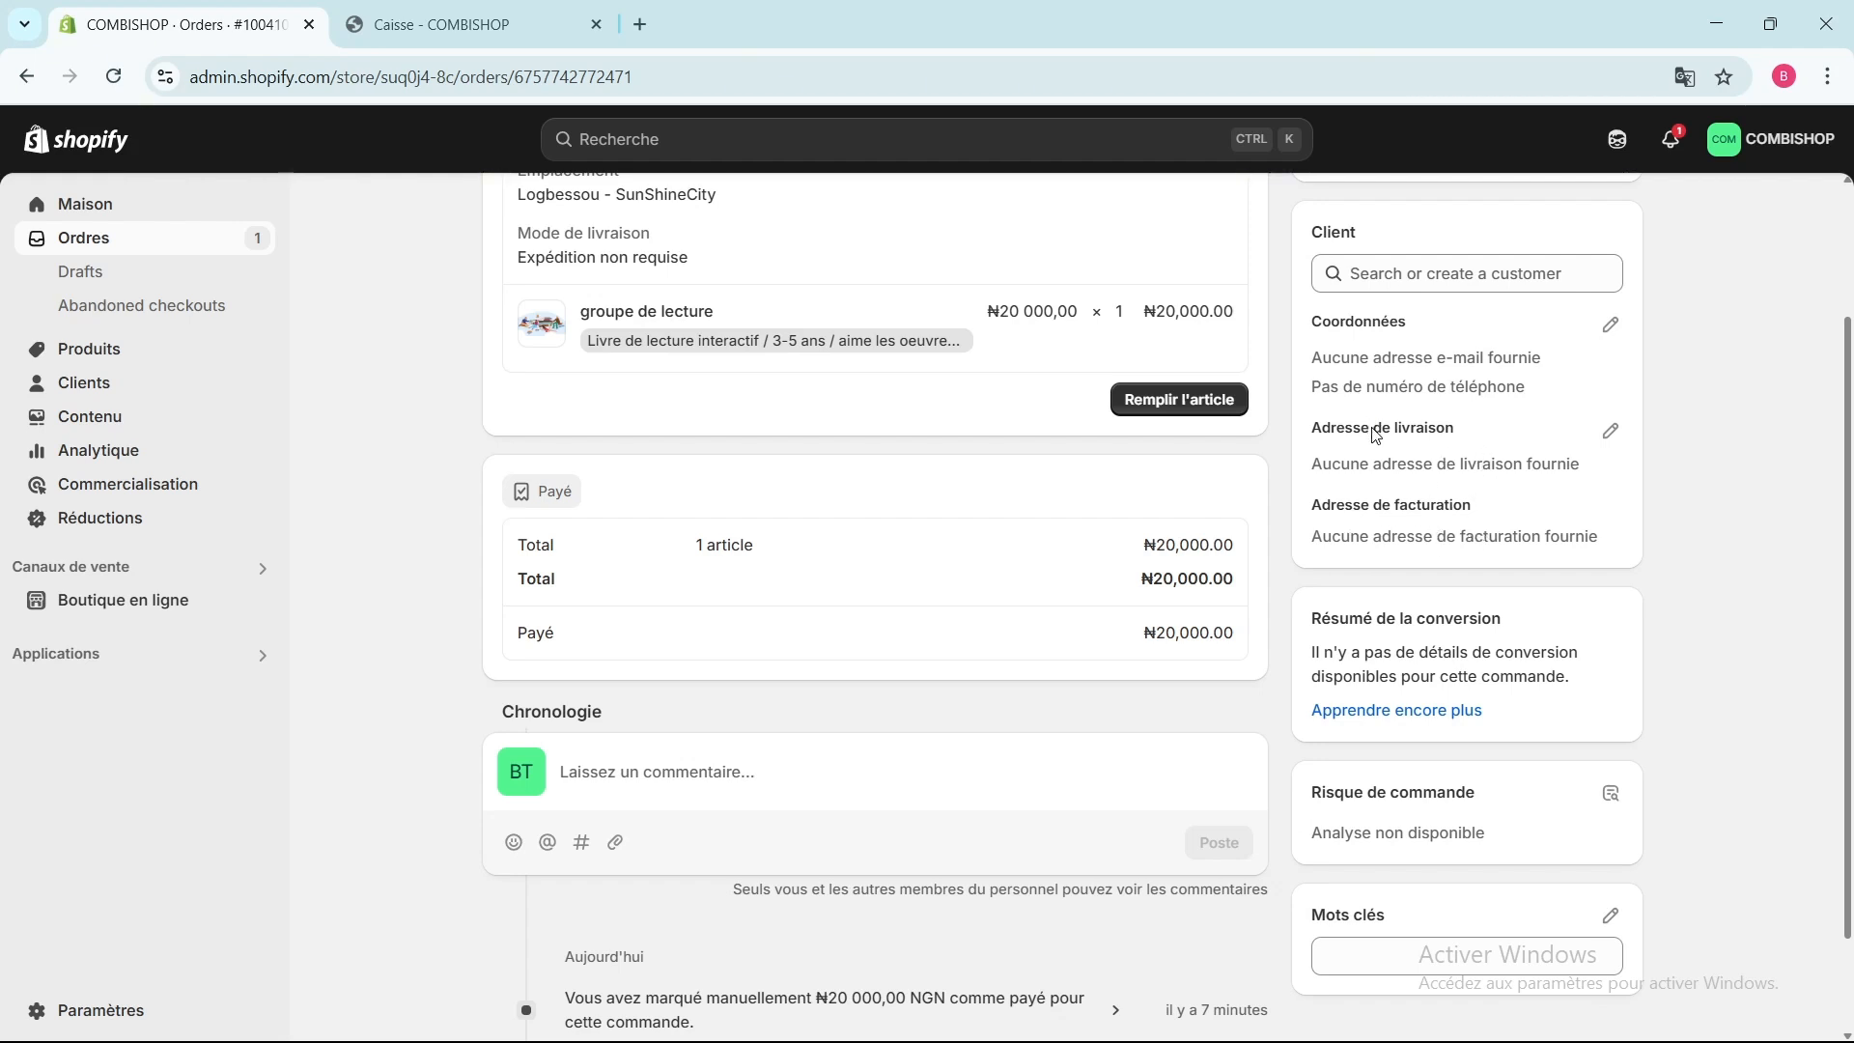
click(1610, 427)
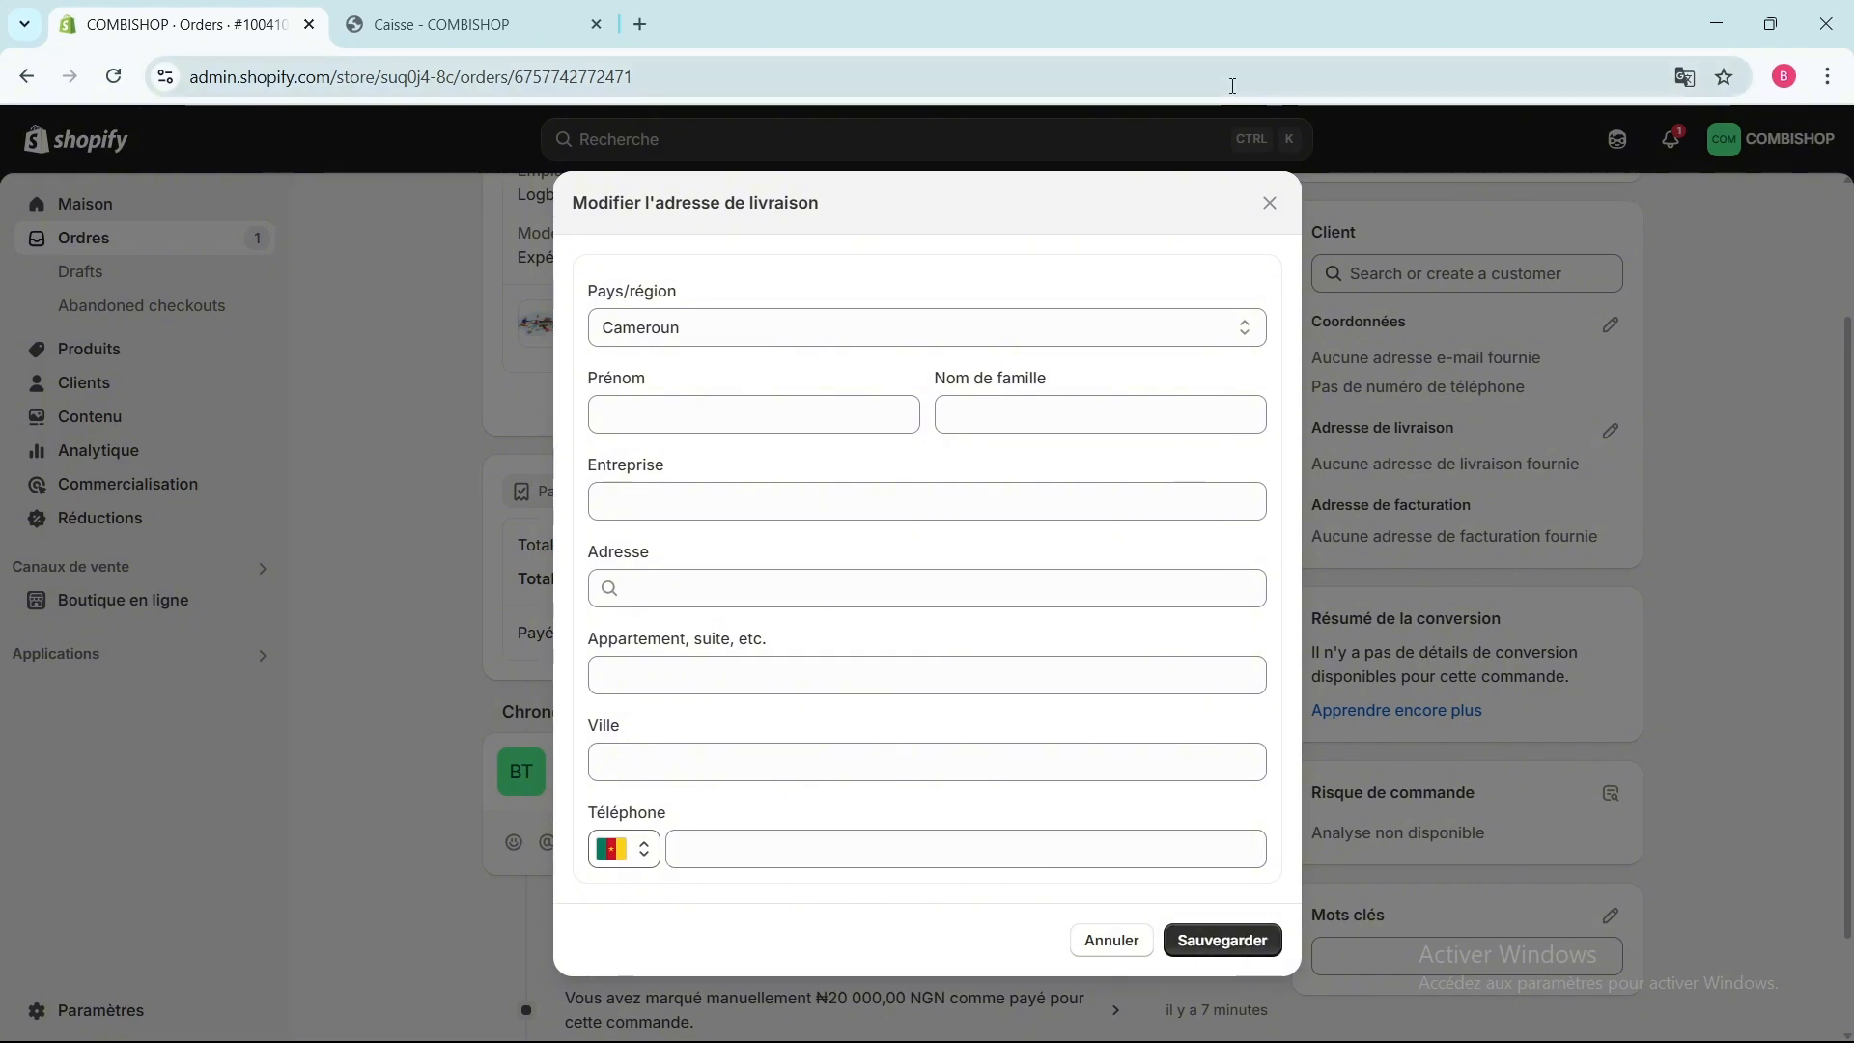
click(1270, 203)
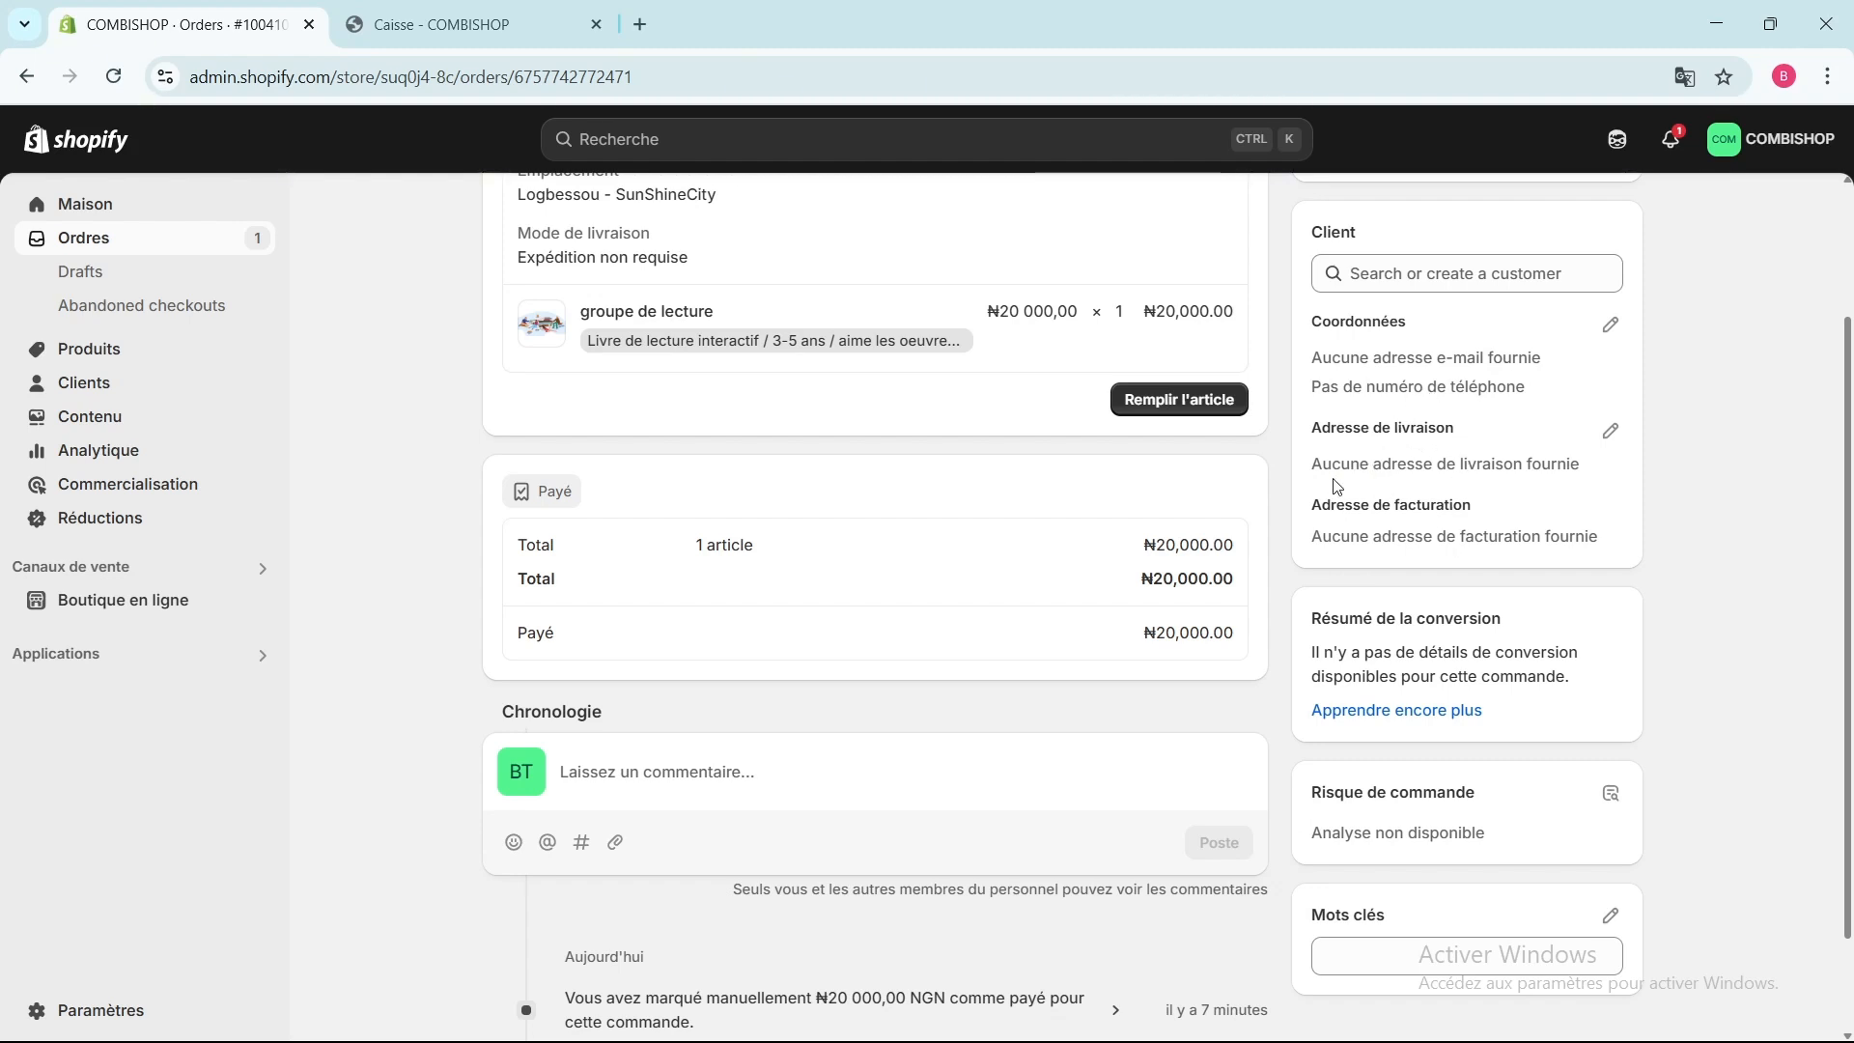
Review the order's location, delivery method and payment sections once more and return to the orders list.
scroll(1338, 485, up, 2)
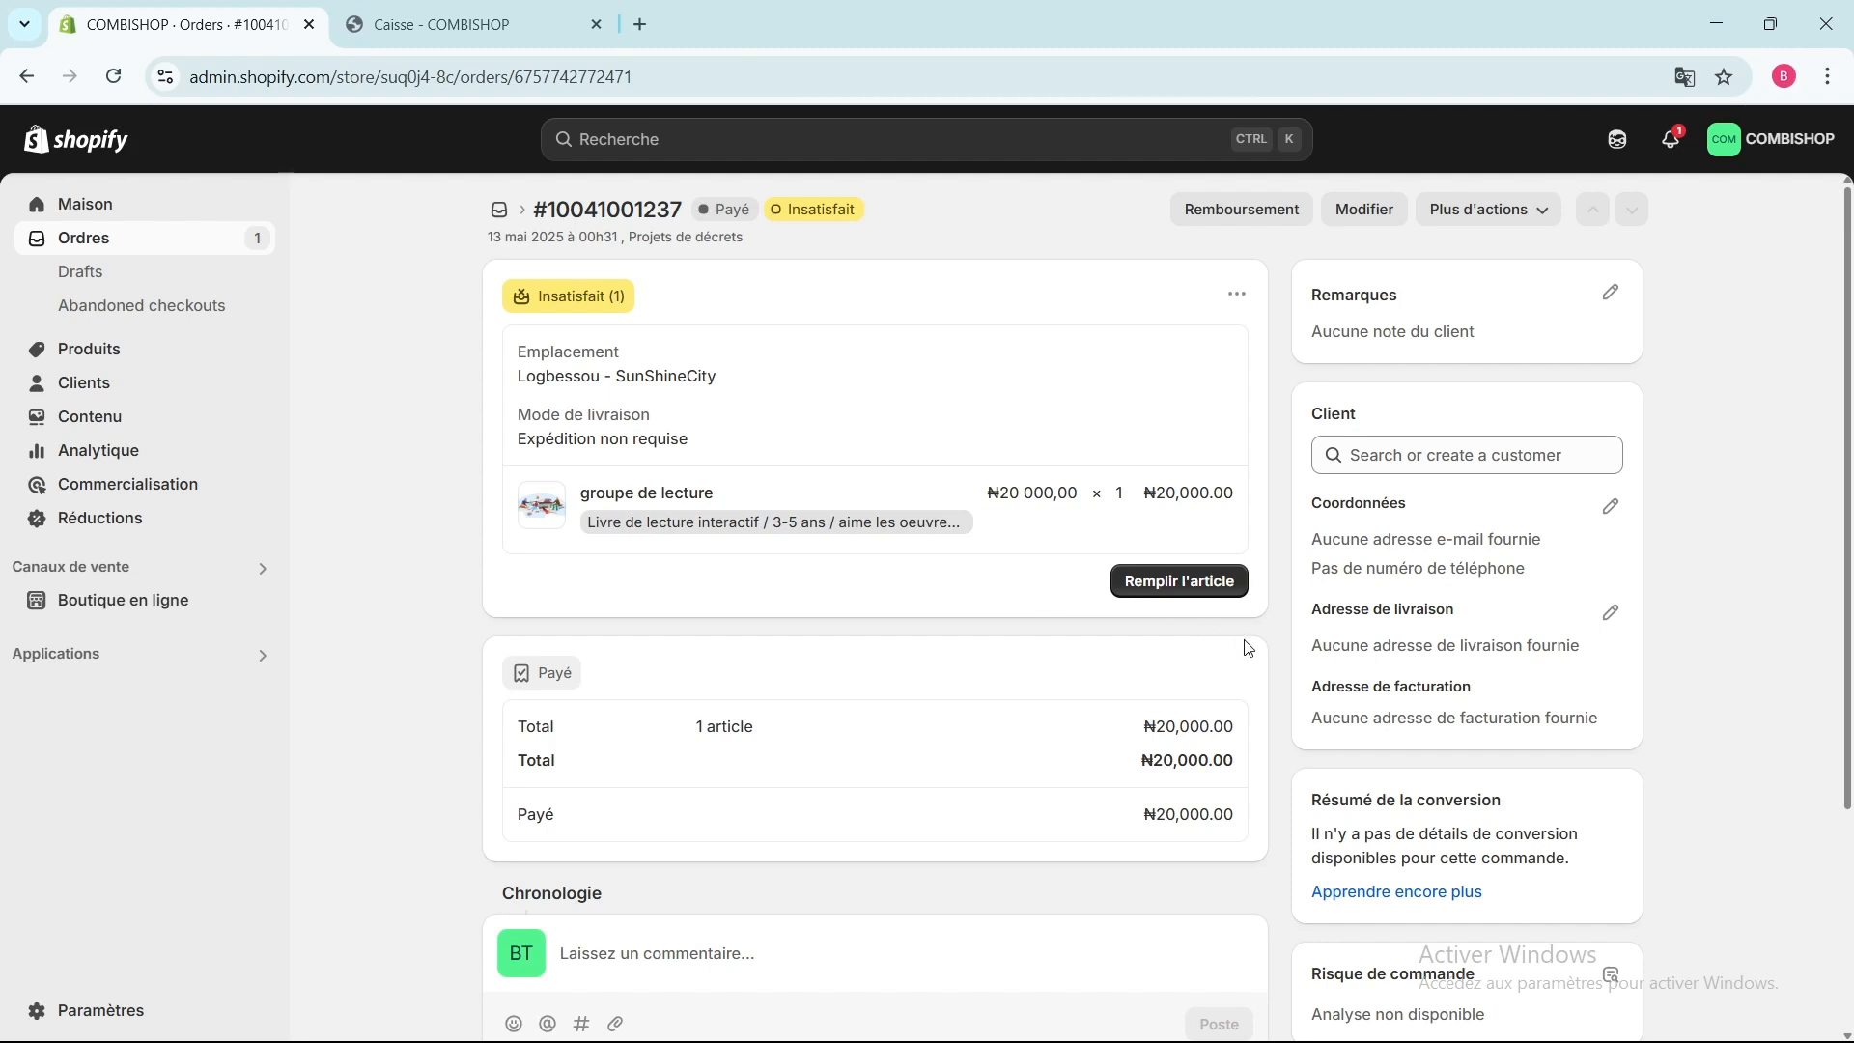
scroll(958, 643, down, 2)
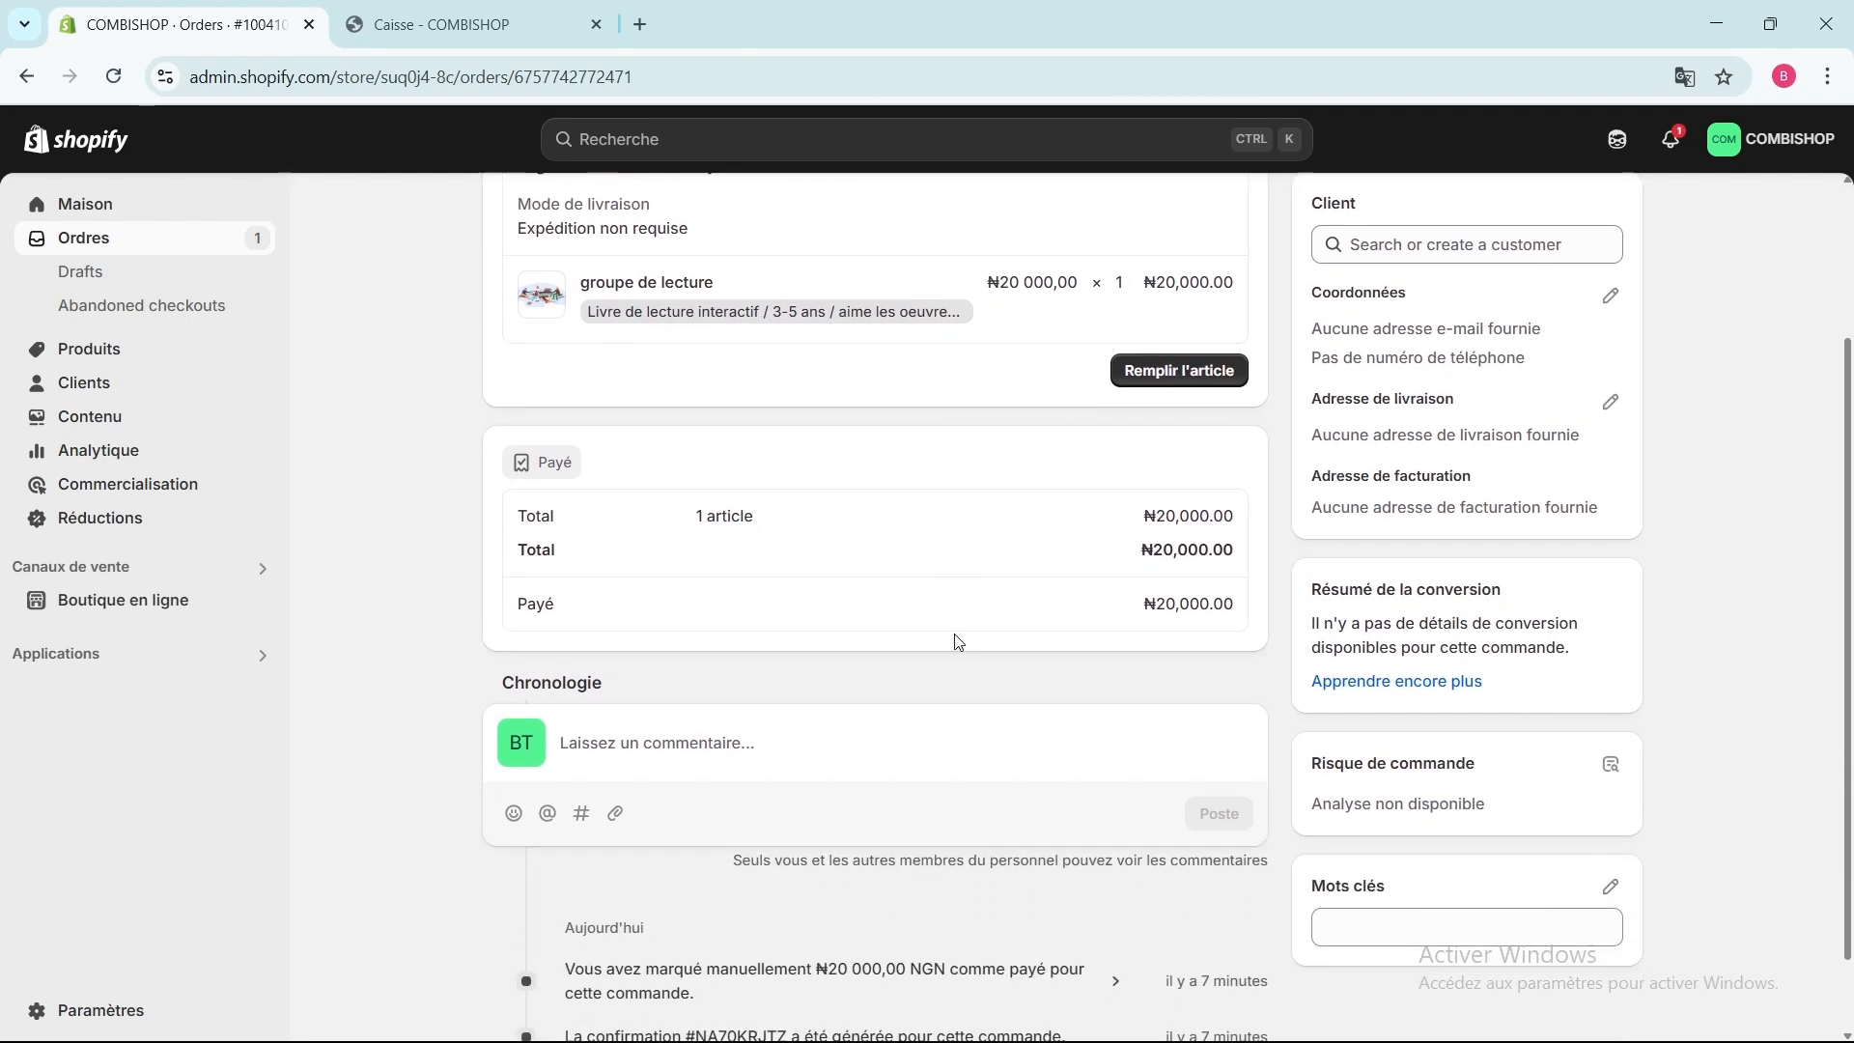
scroll(958, 642, up, 2)
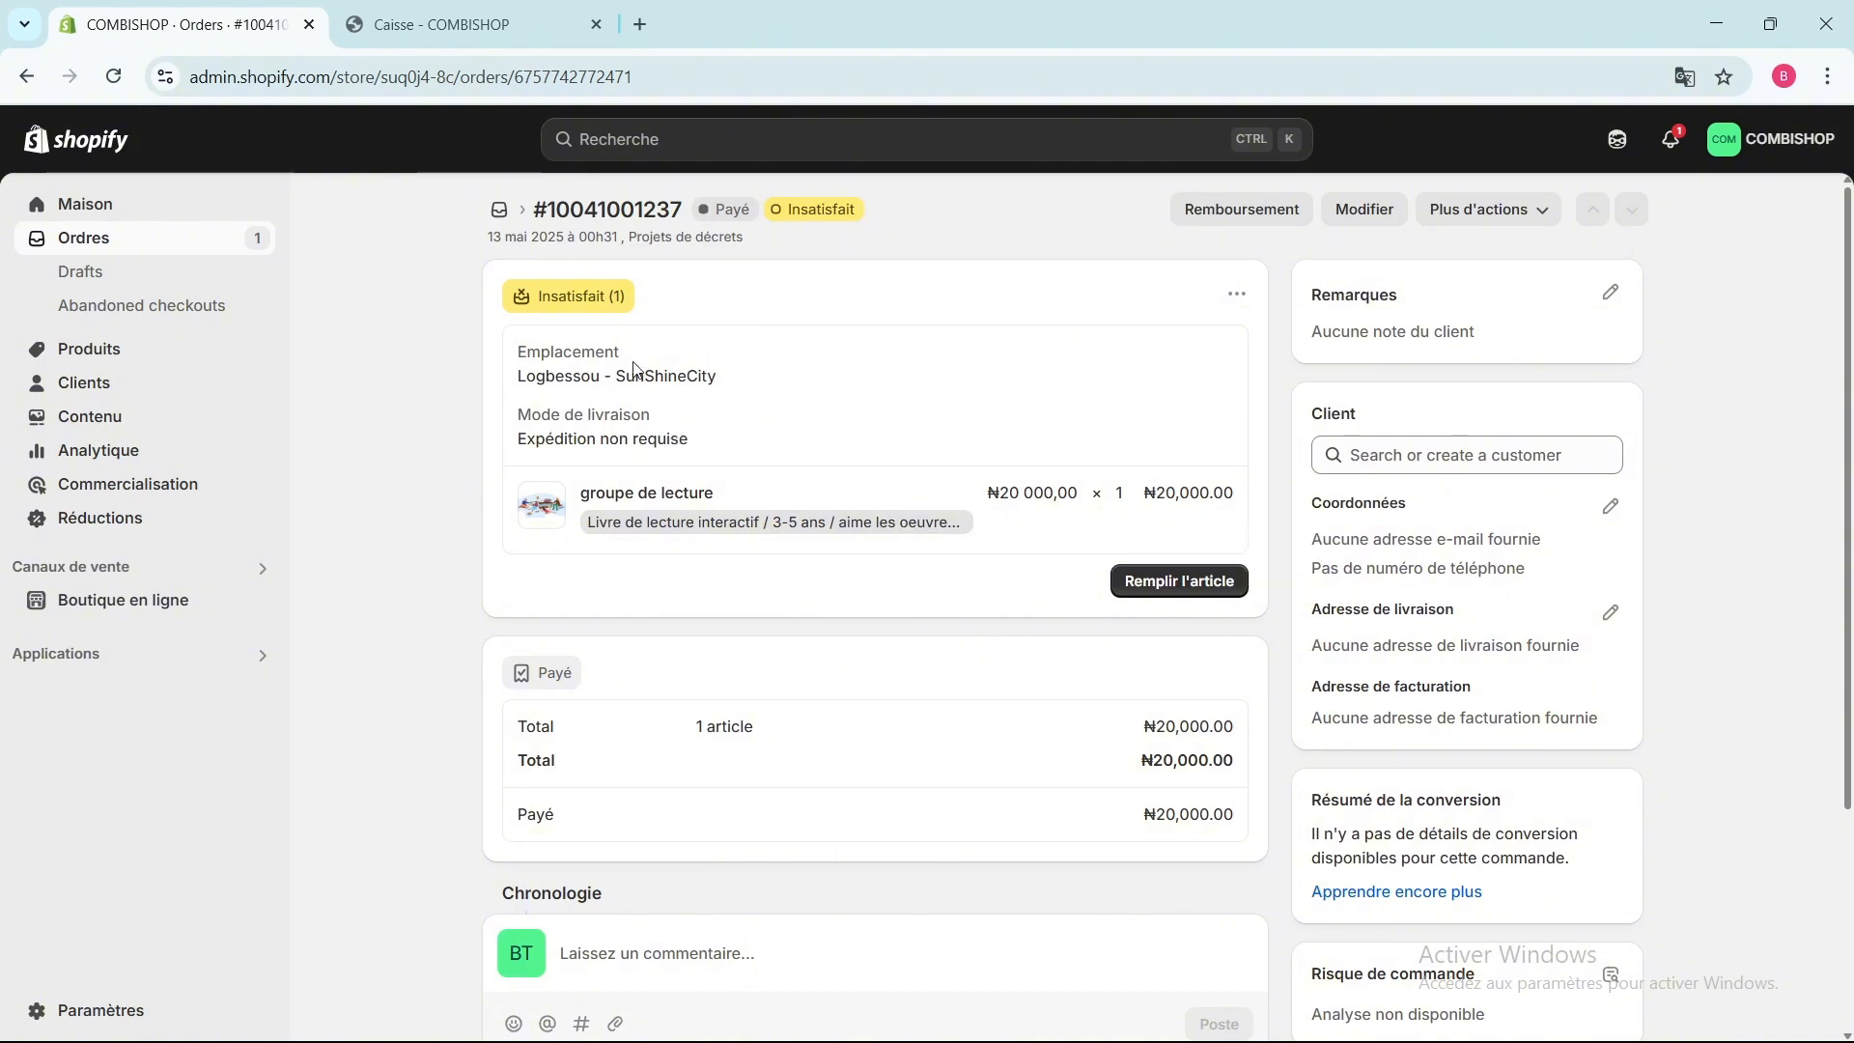
scroll(877, 680, down, 2)
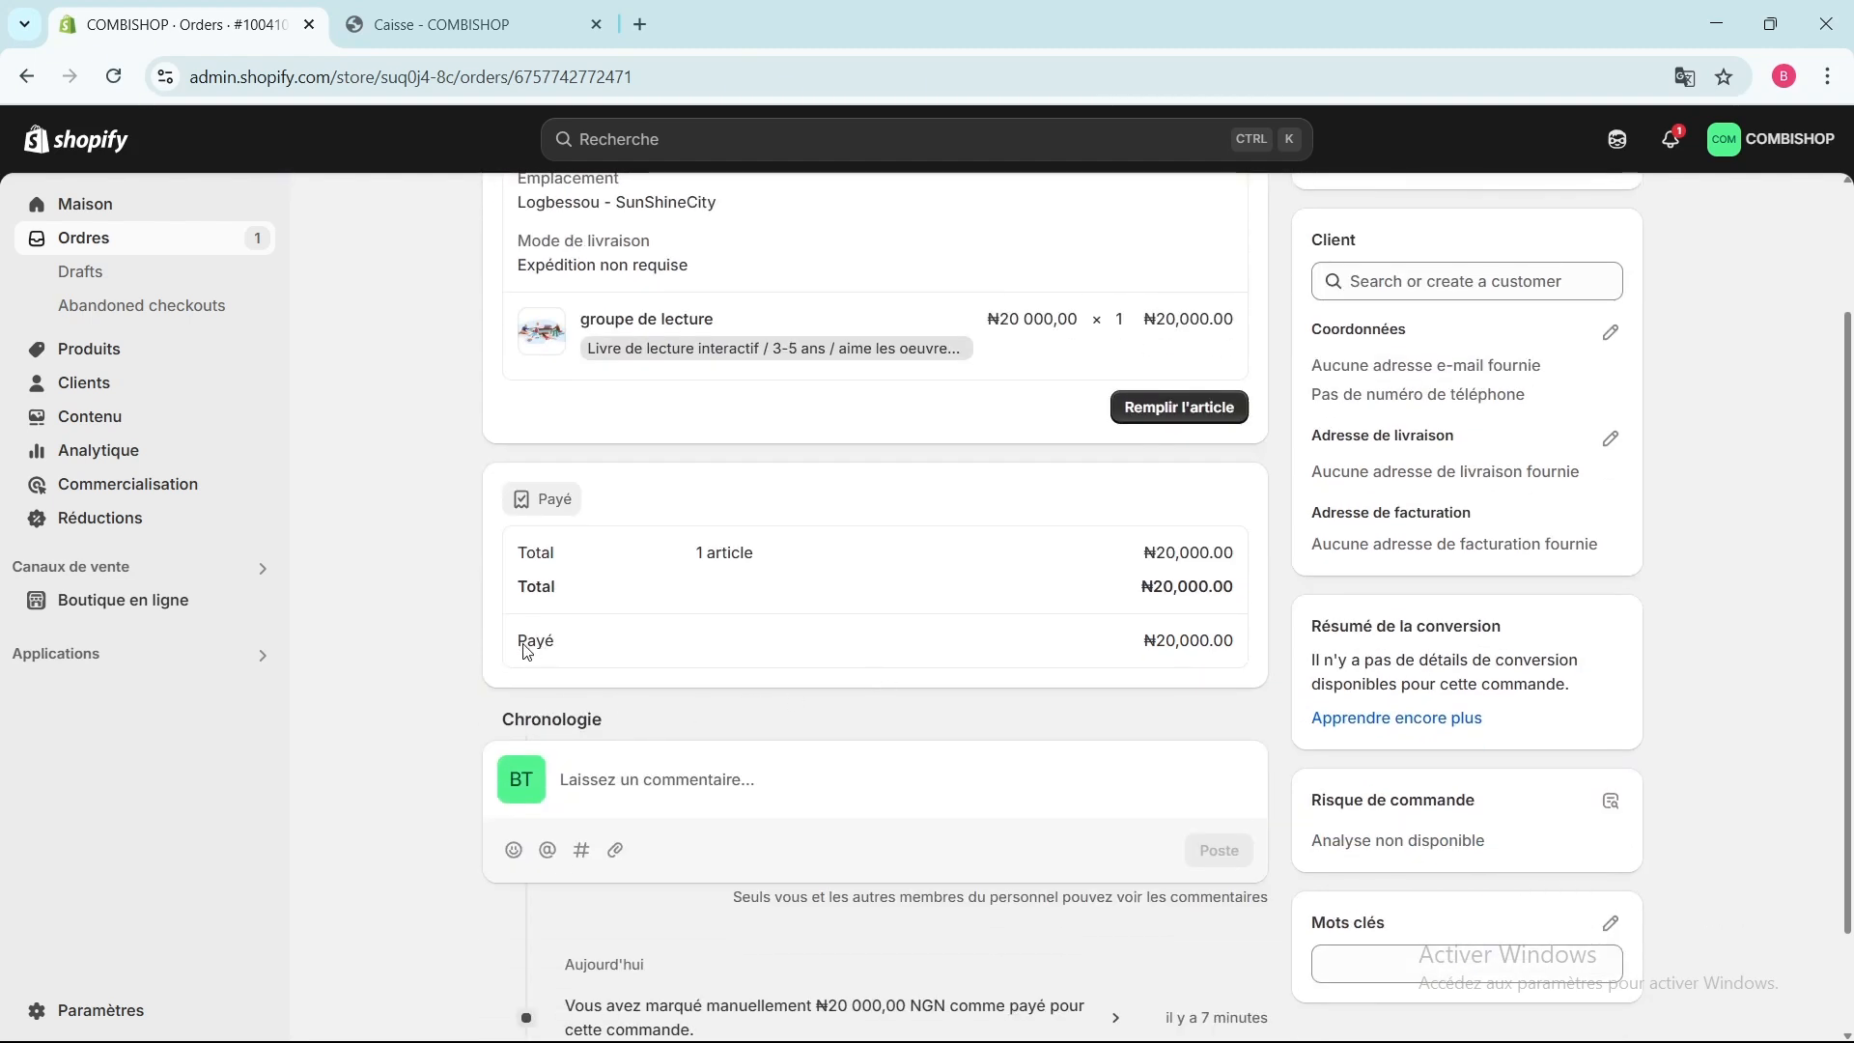
scroll(558, 649, up, 2)
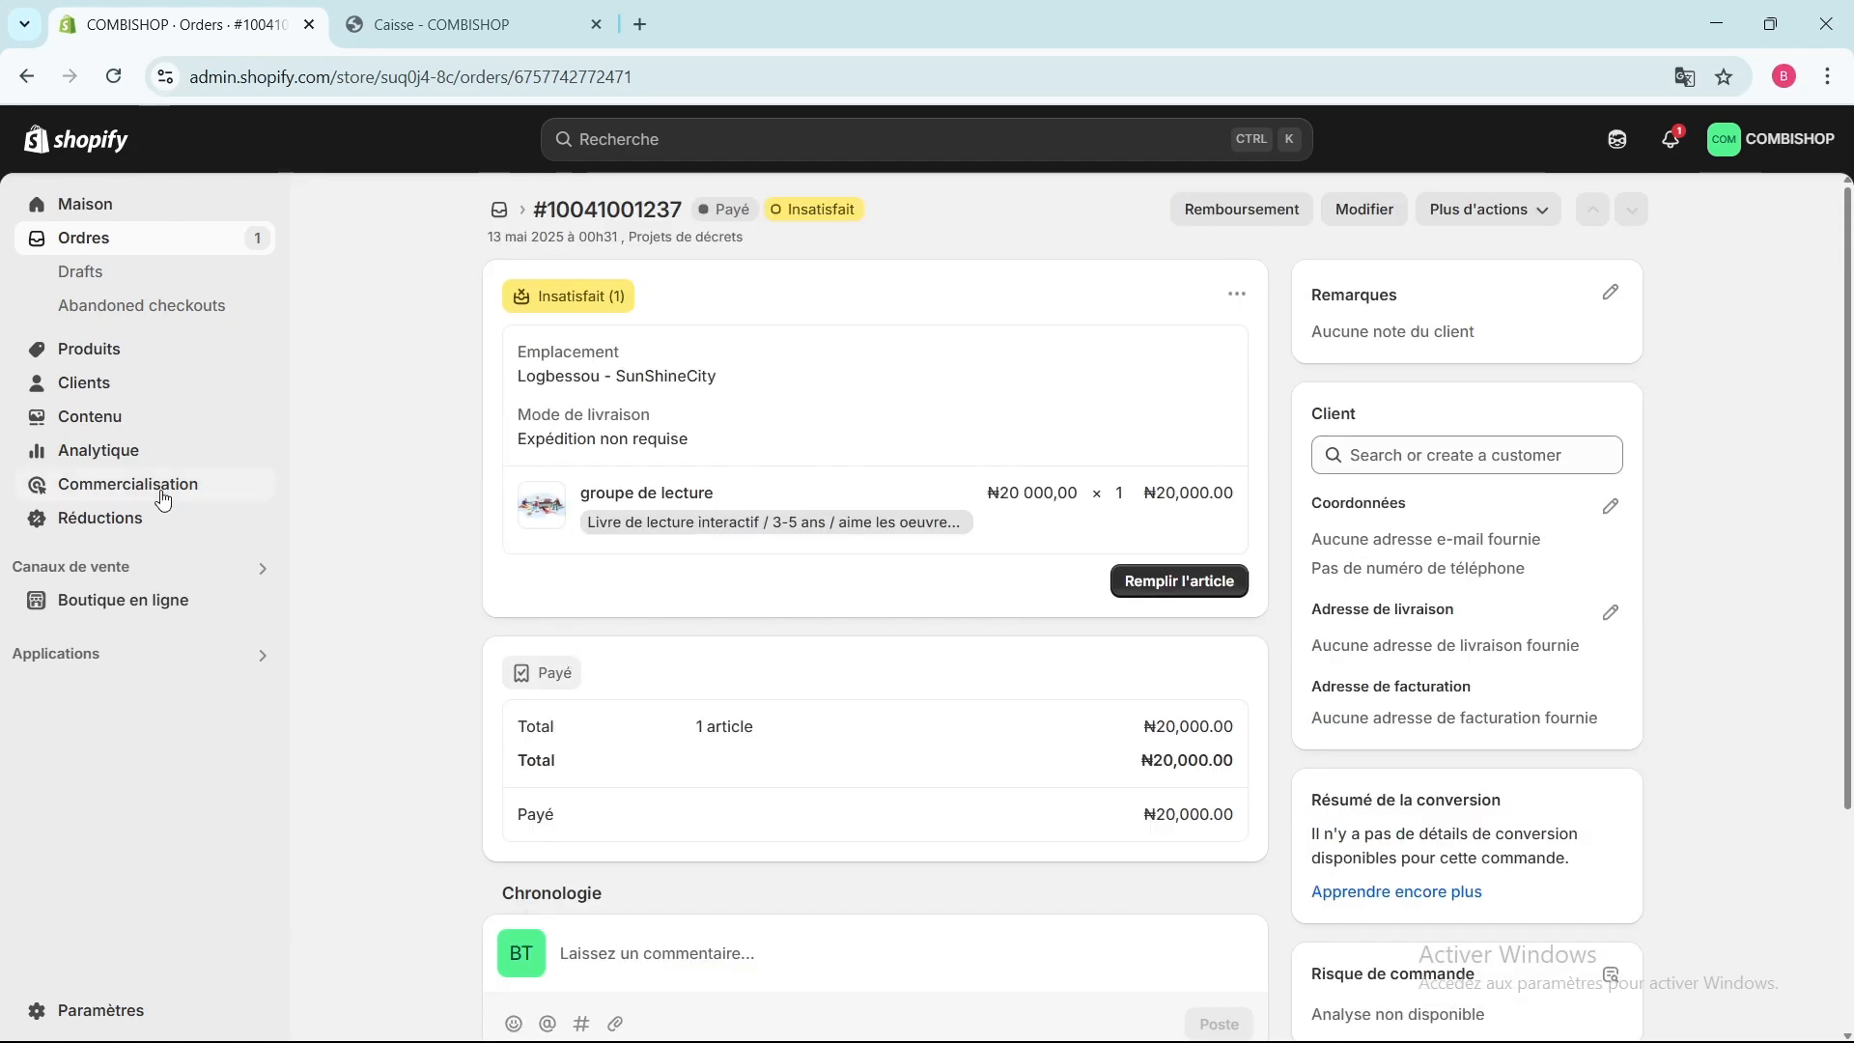
click(233, 235)
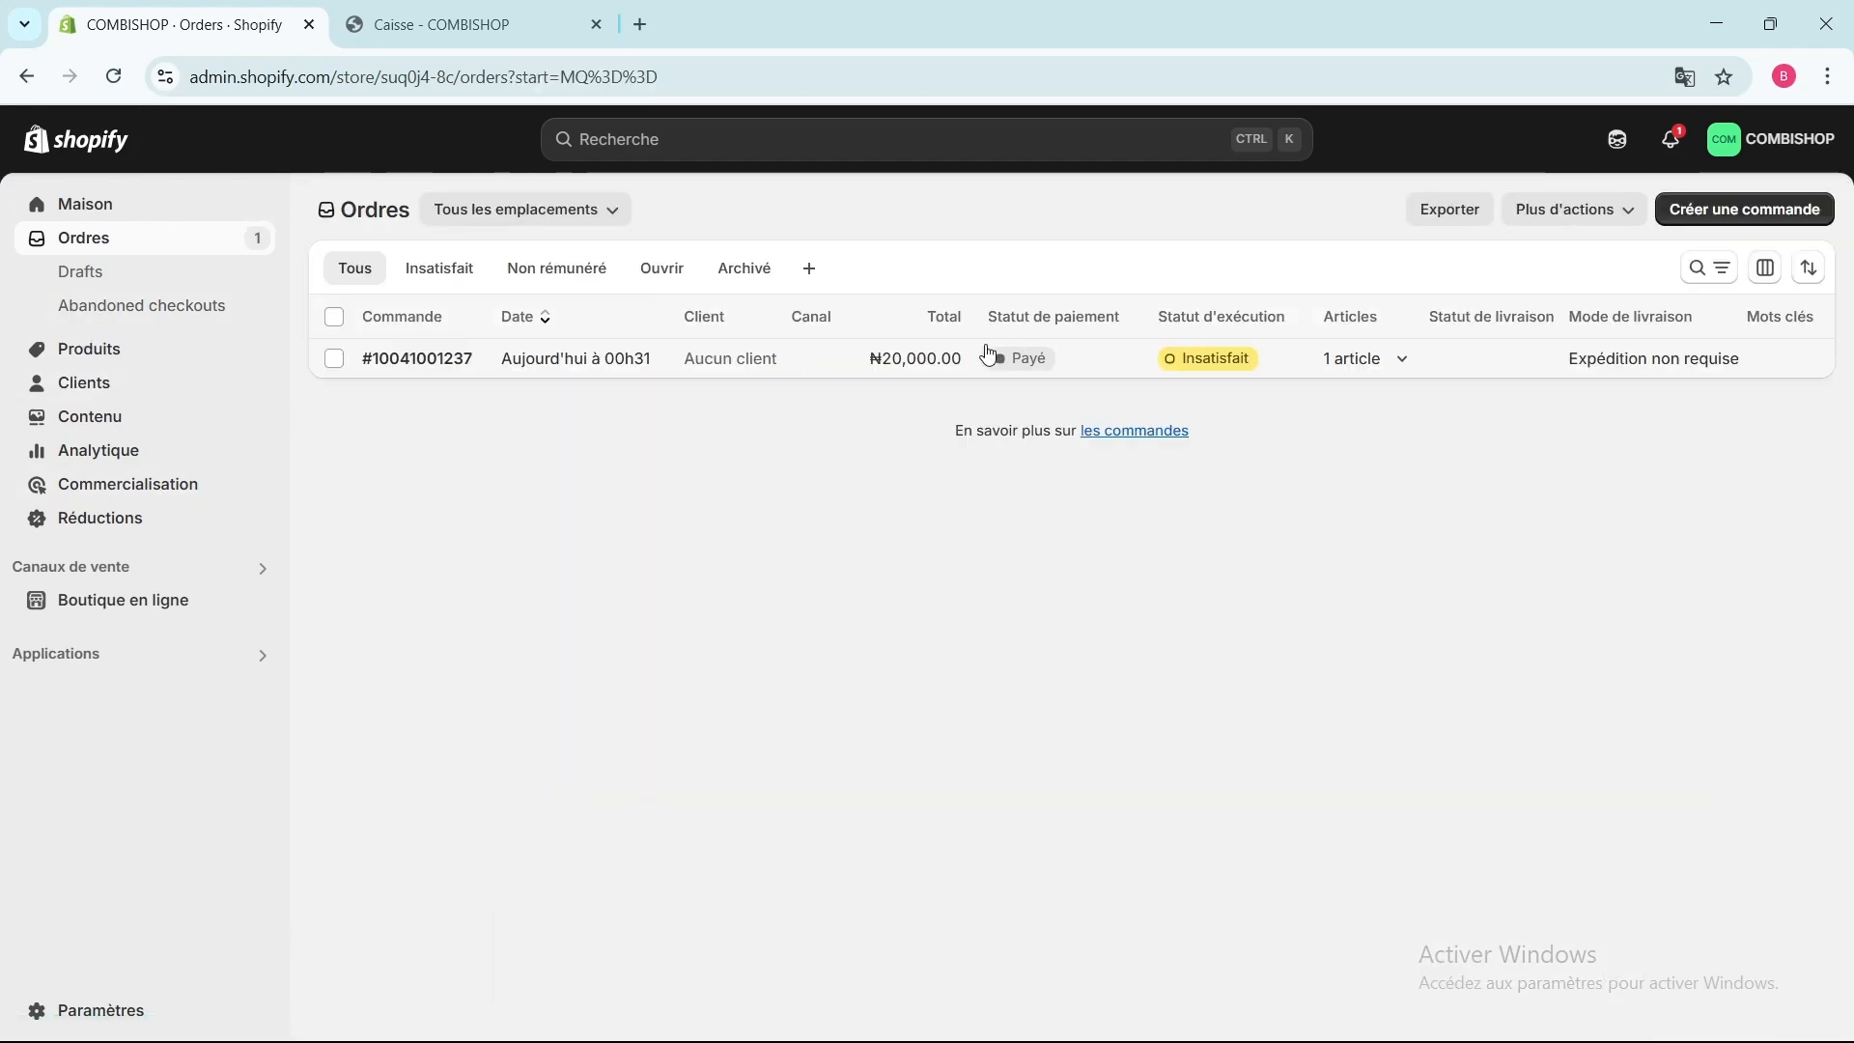